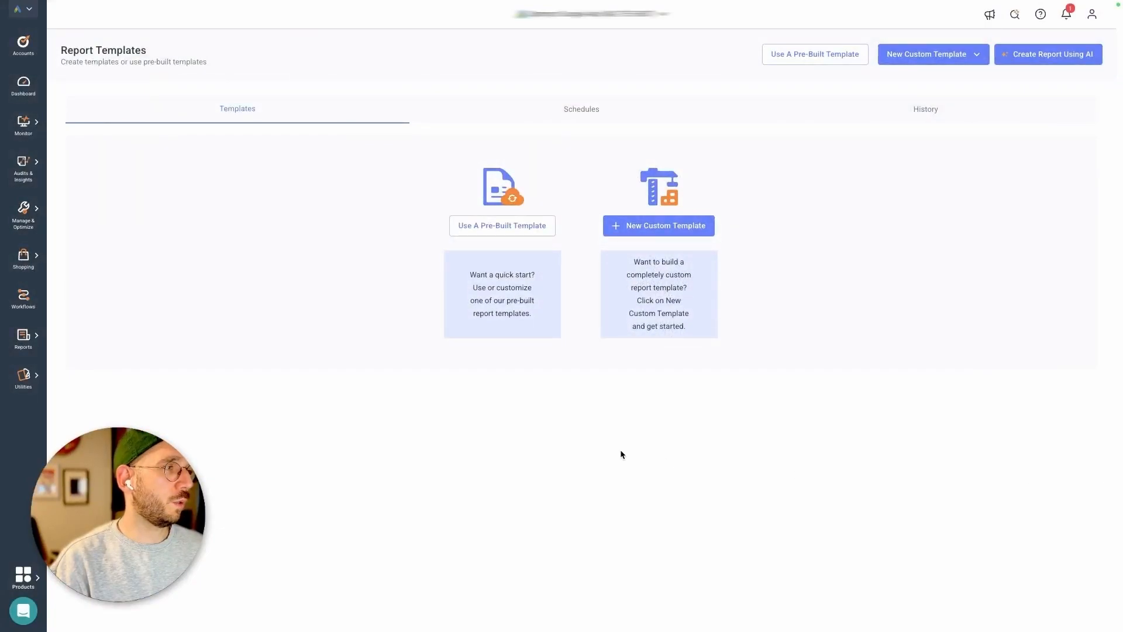
# - Open the pre-built Monthly Report Executive Summary template for Google Ads
pyautogui.moveTo(35, 337)
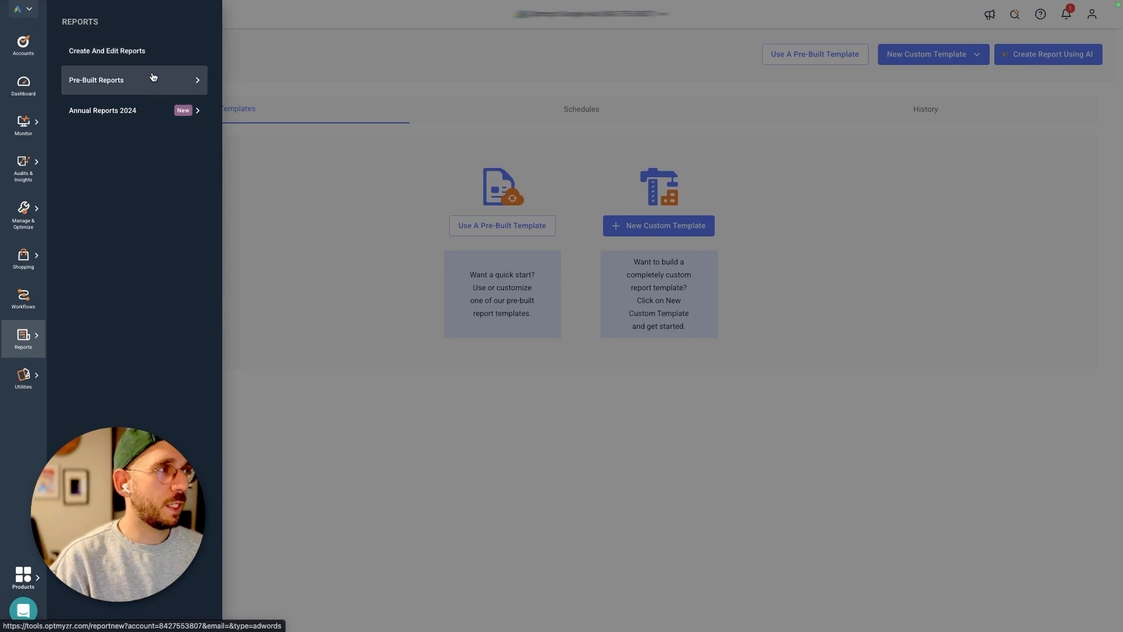
pyautogui.moveTo(150, 82)
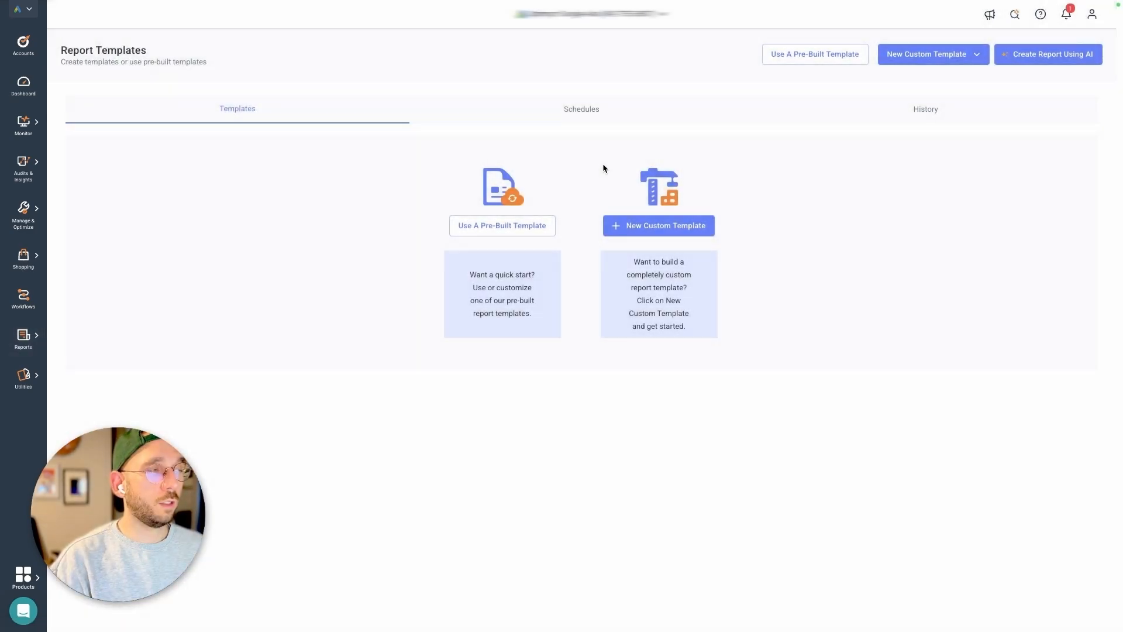
pyautogui.click(818, 58)
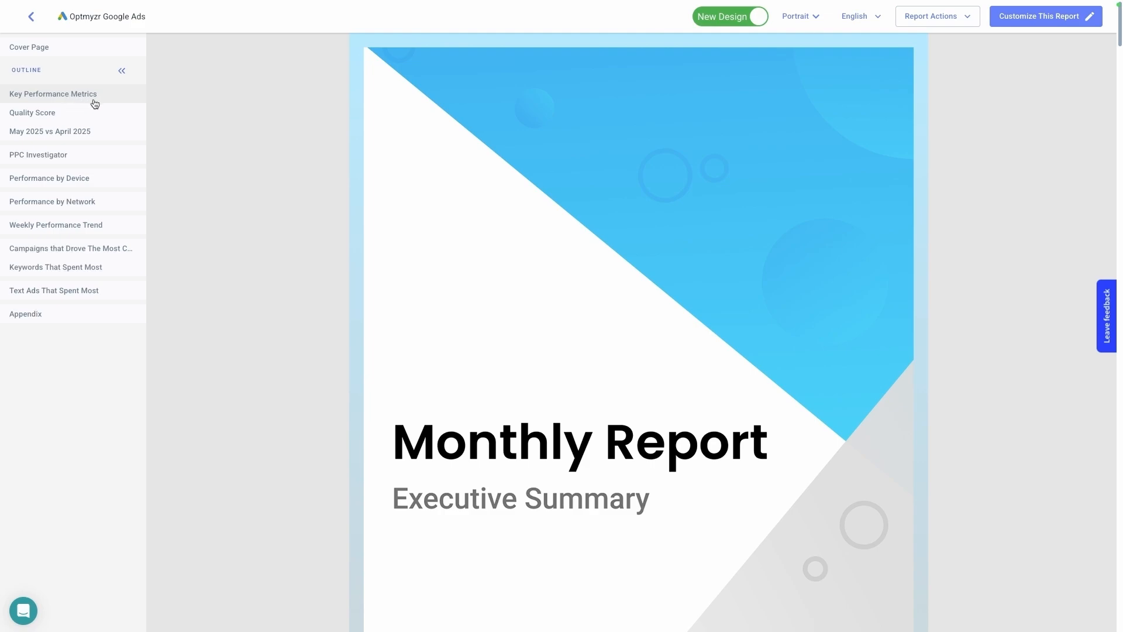
# - Review the report's PPC Investigator, Performance by Device, Performance by Network, Weekly Performance Trend, Quality Score and Key Performance Metrics sections
pyautogui.scroll(-1, 266, 135)
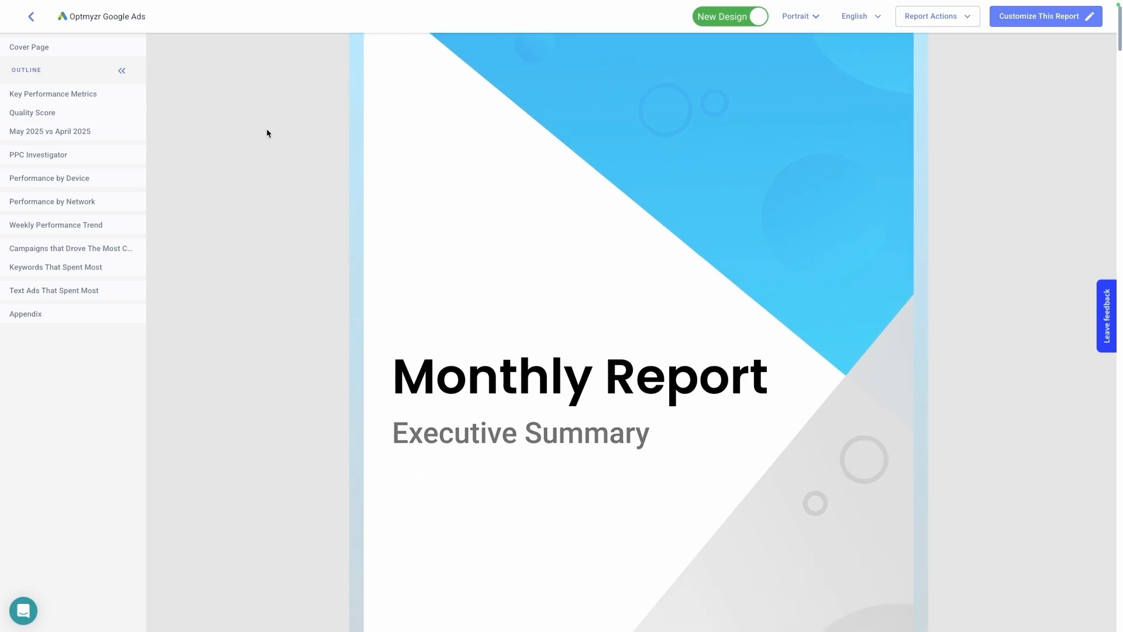
pyautogui.click(101, 155)
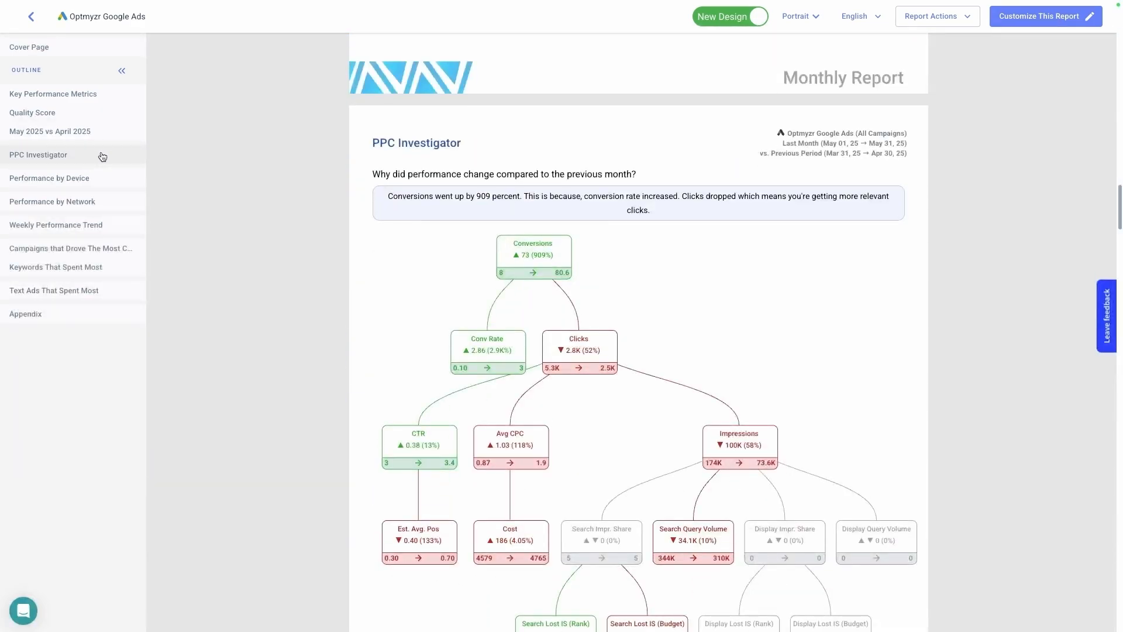
pyautogui.click(90, 179)
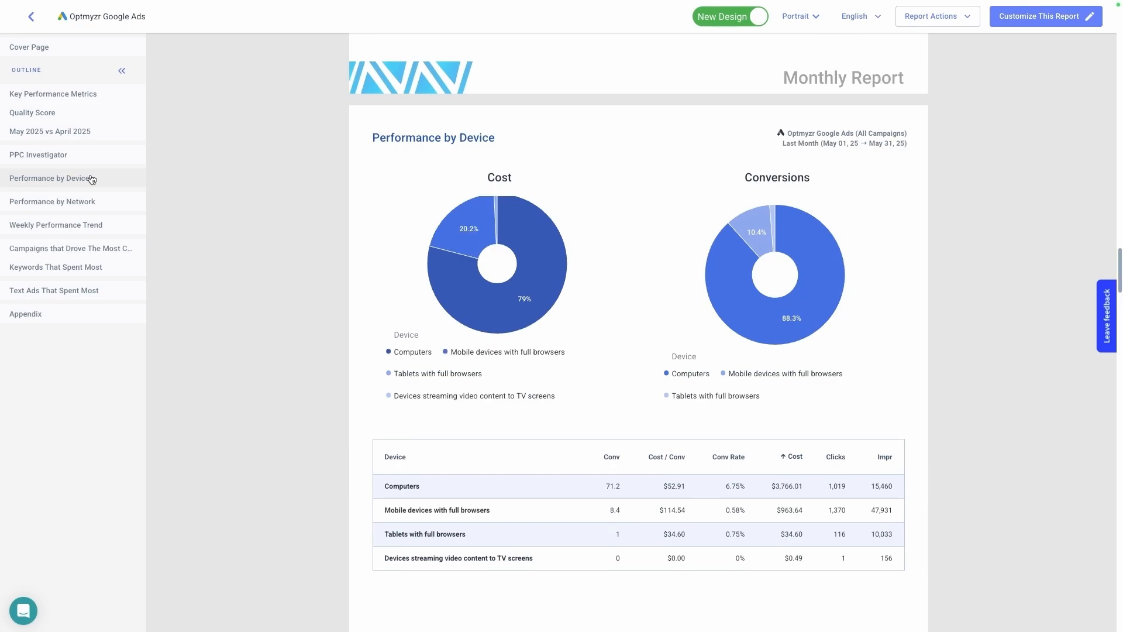
pyautogui.click(79, 208)
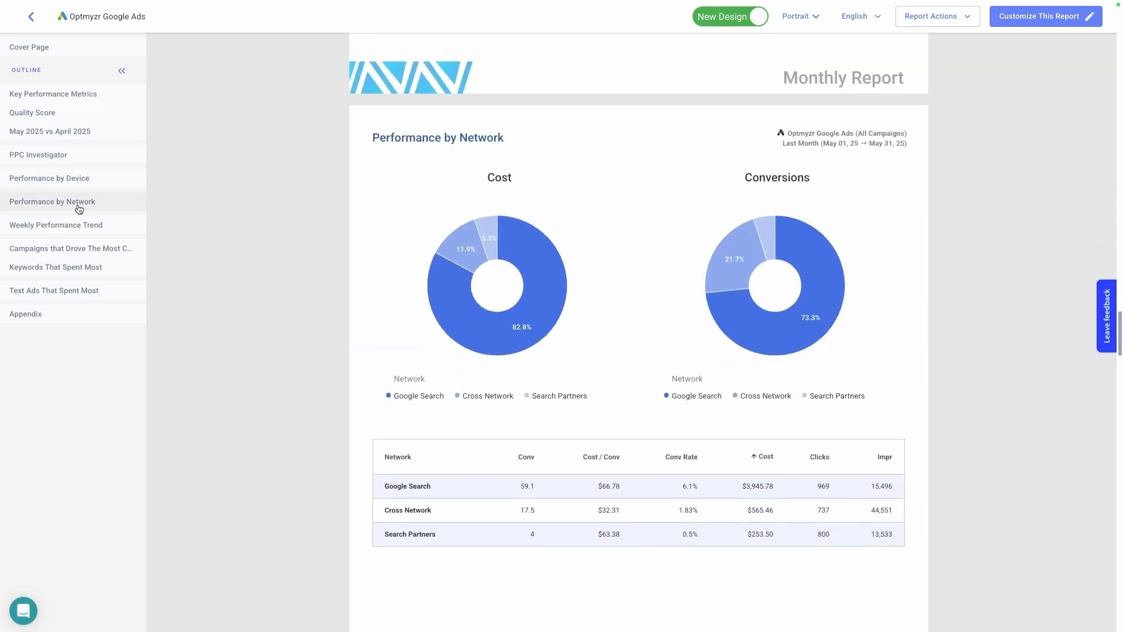
pyautogui.click(97, 225)
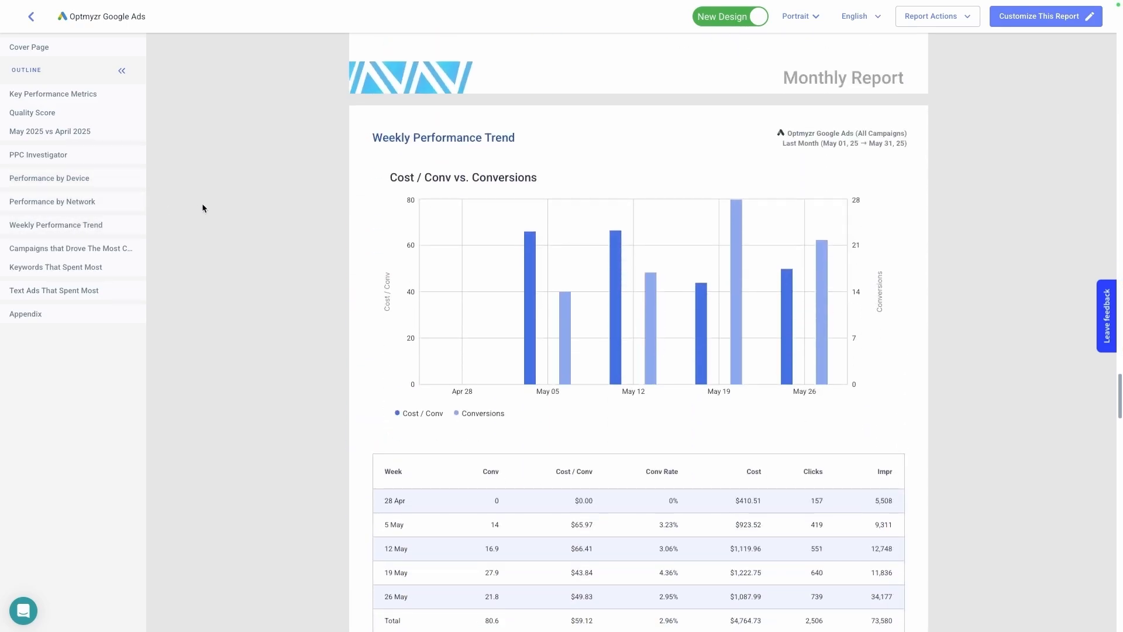
pyautogui.scroll(-3, 202, 208)
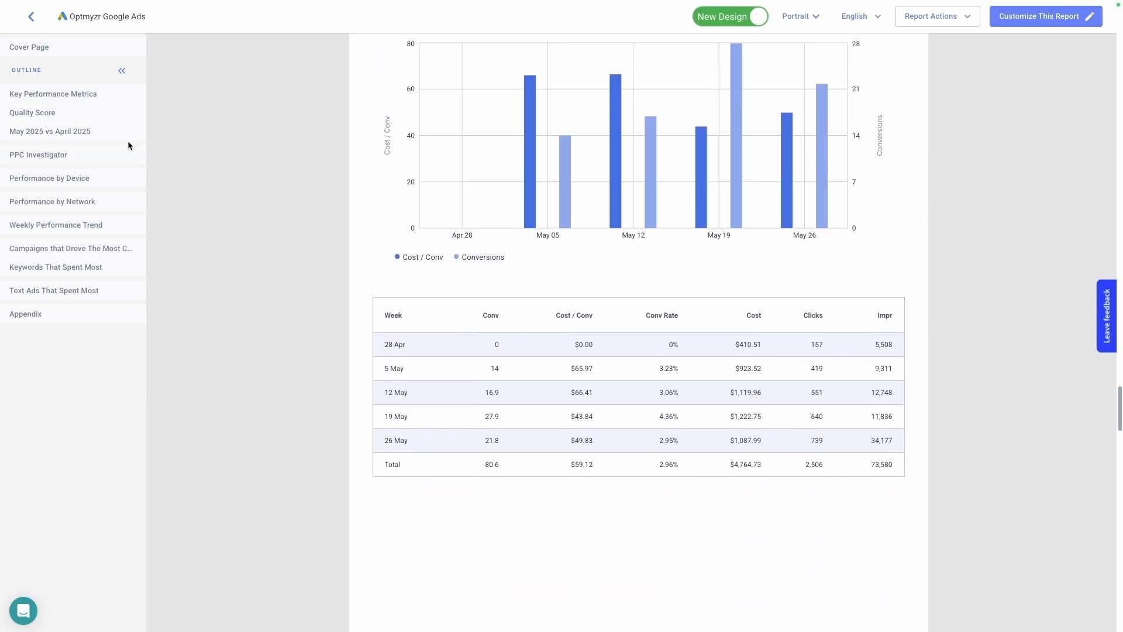
pyautogui.click(62, 113)
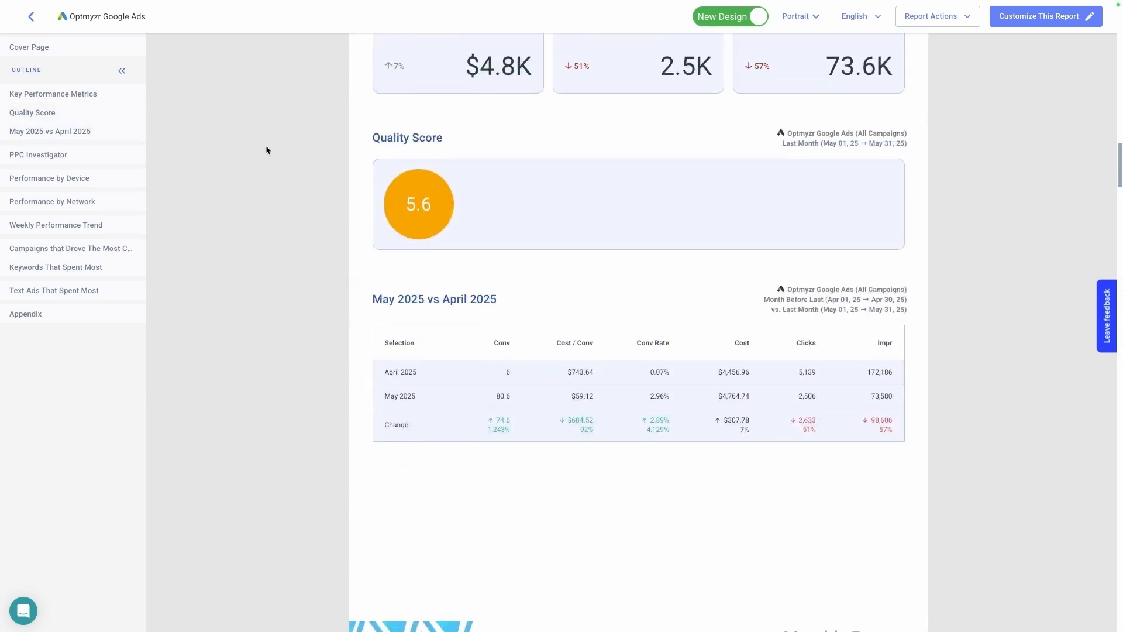
pyautogui.scroll(4, 368, 249)
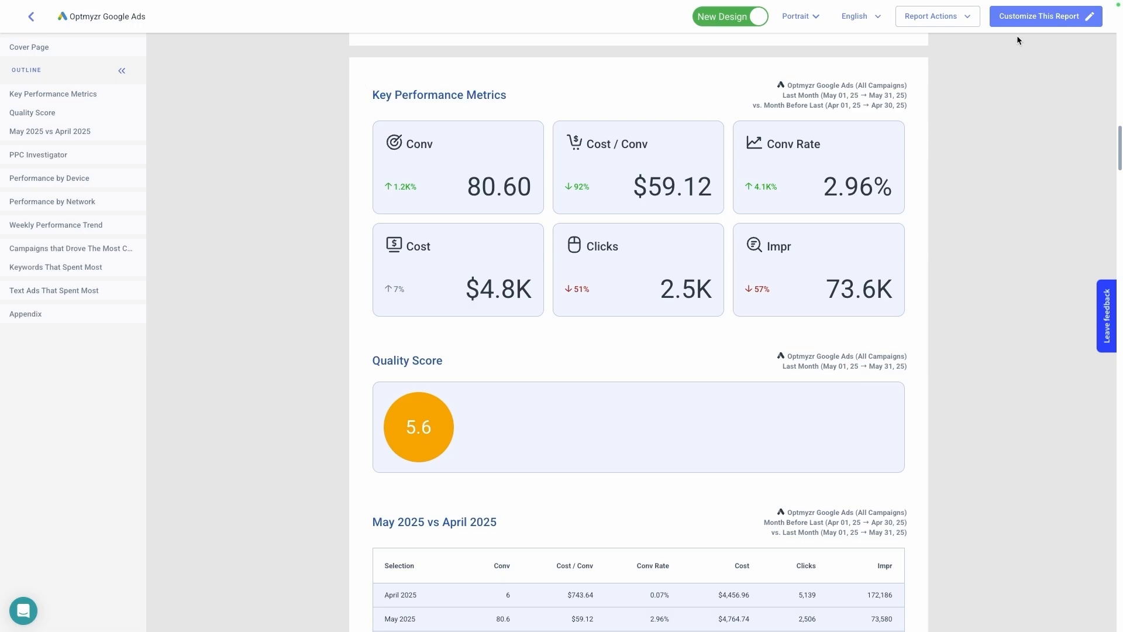
# - Customize the report by copying it as a new template named Monthly
pyautogui.click(1029, 19)
pyautogui.write('Monthly')
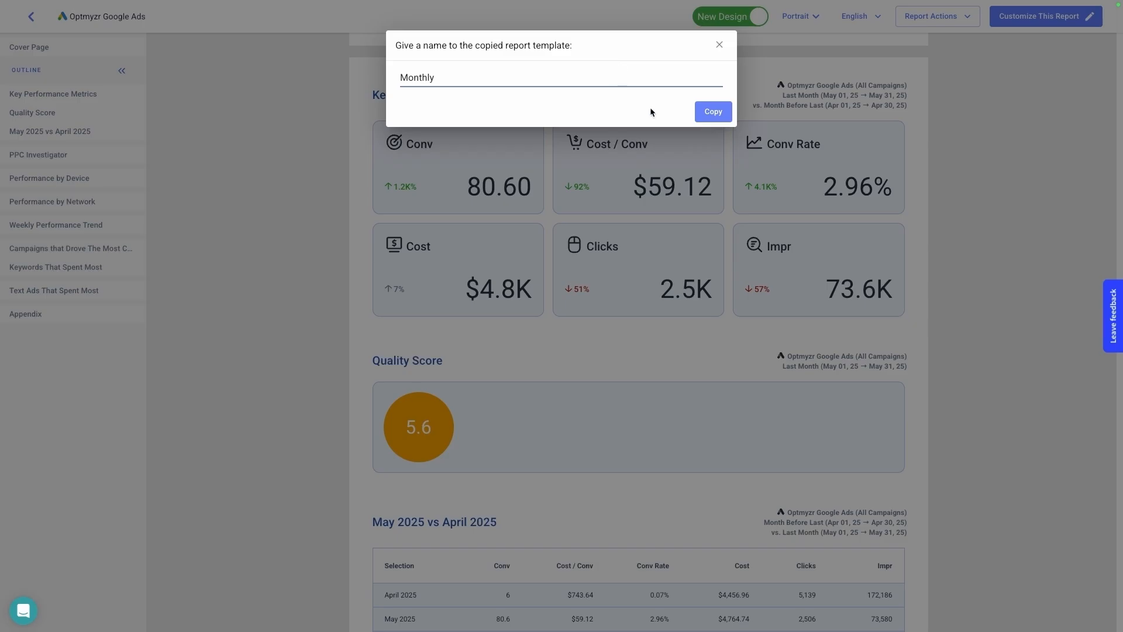
pyautogui.click(711, 111)
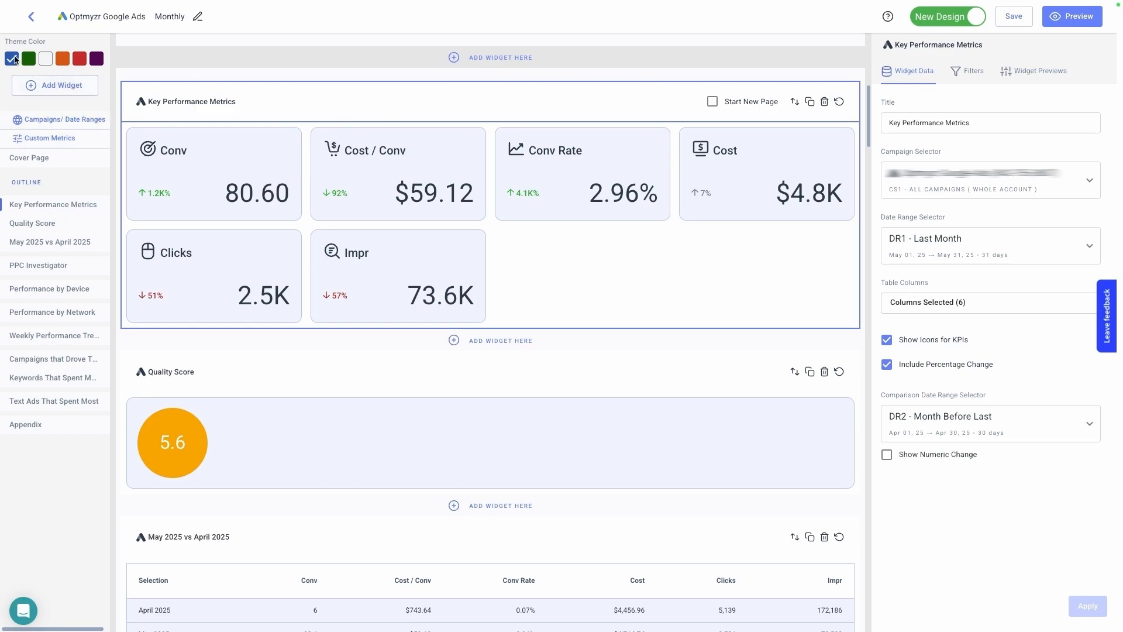
pyautogui.click(45, 85)
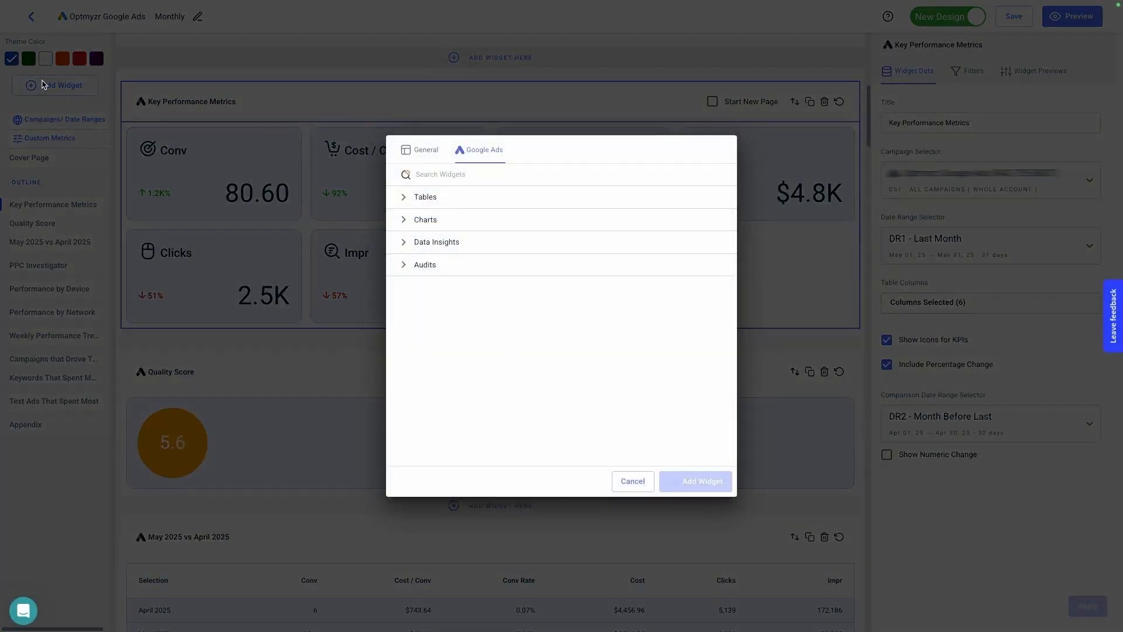
pyautogui.click(455, 196)
pyautogui.click(637, 220)
pyautogui.click(622, 243)
pyautogui.click(626, 268)
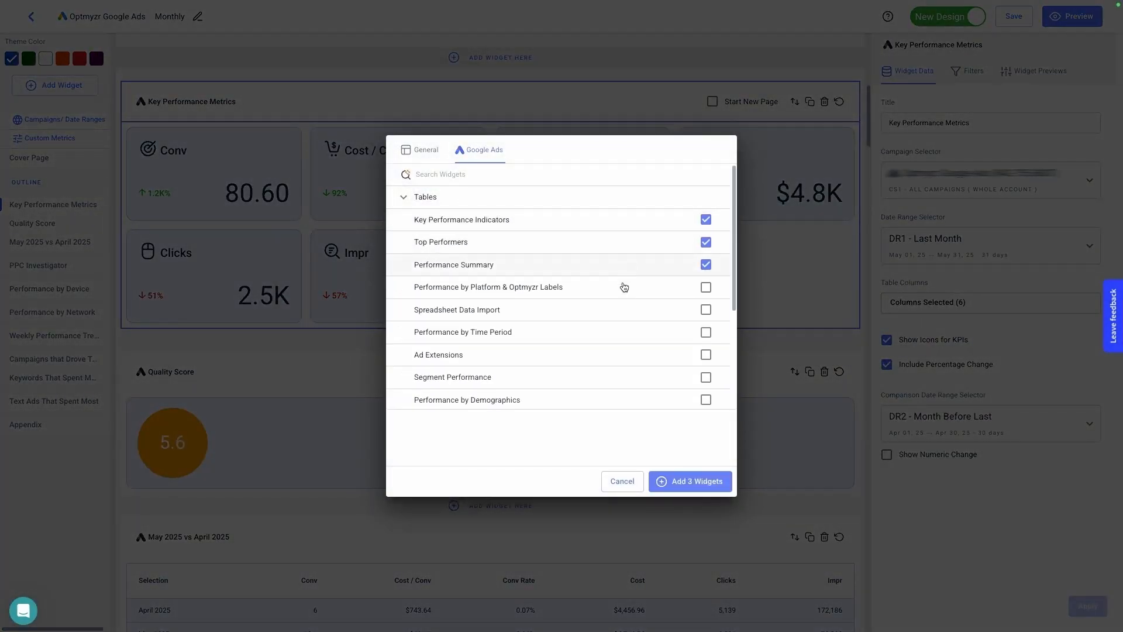
pyautogui.click(621, 485)
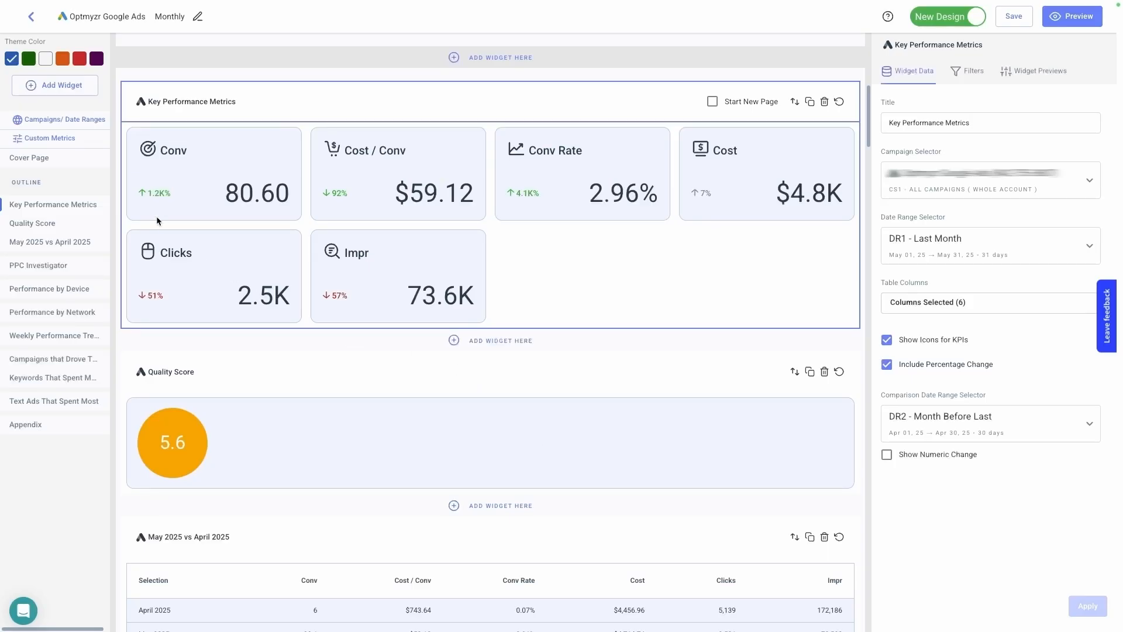
# - Add Last Month Last Year as a report-level date range and leave the selector settings
pyautogui.click(54, 120)
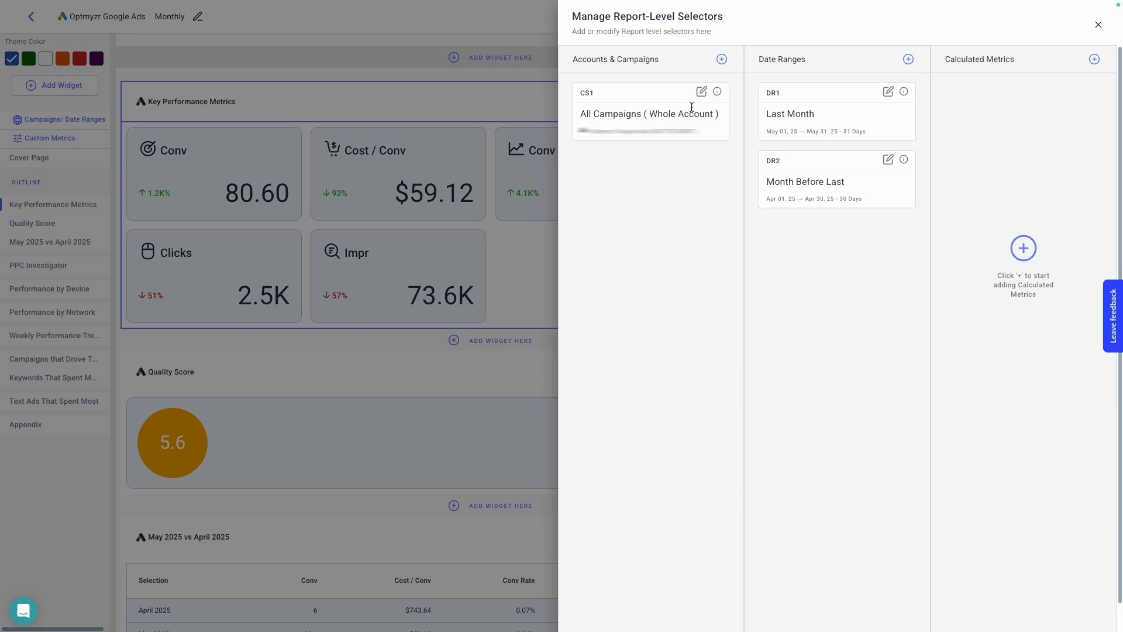
pyautogui.click(723, 61)
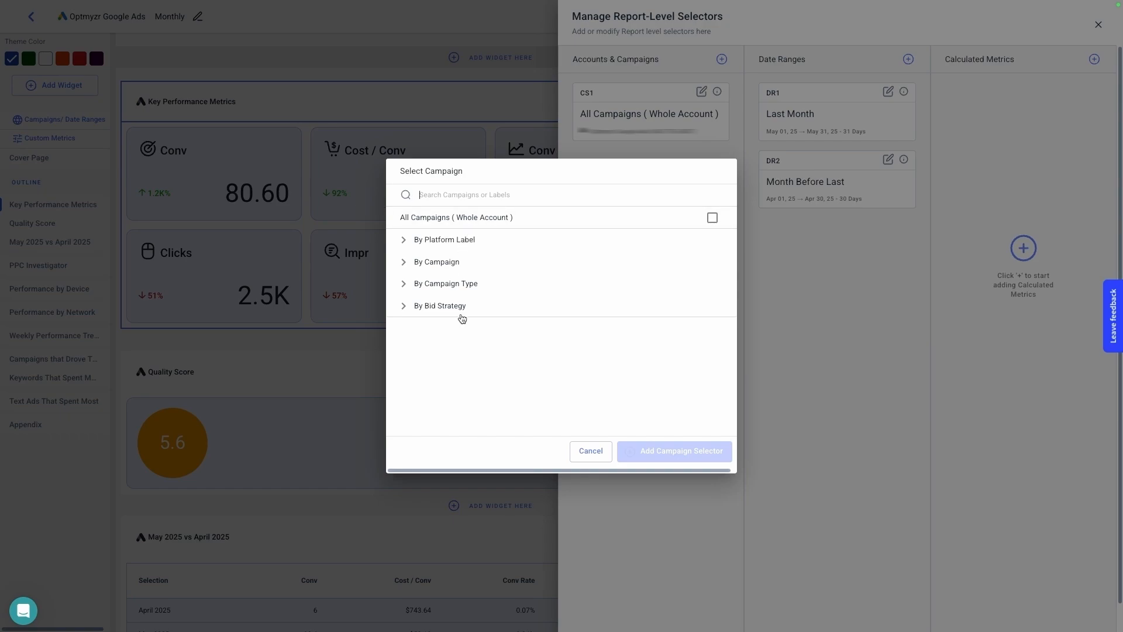
pyautogui.click(606, 456)
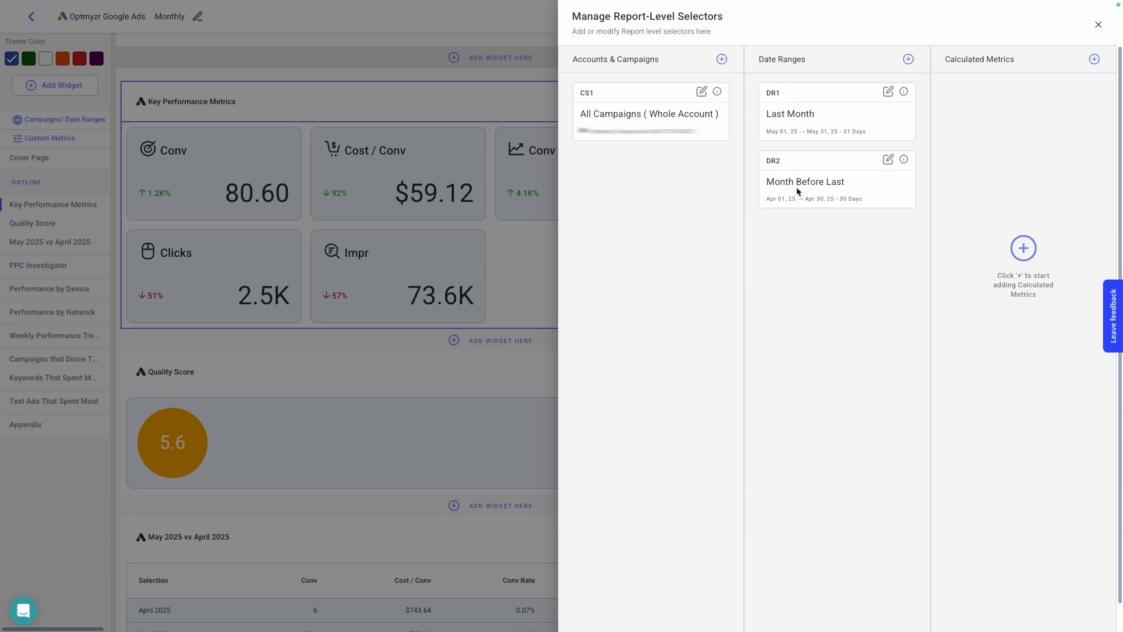
pyautogui.click(908, 60)
pyautogui.click(519, 246)
pyautogui.click(502, 335)
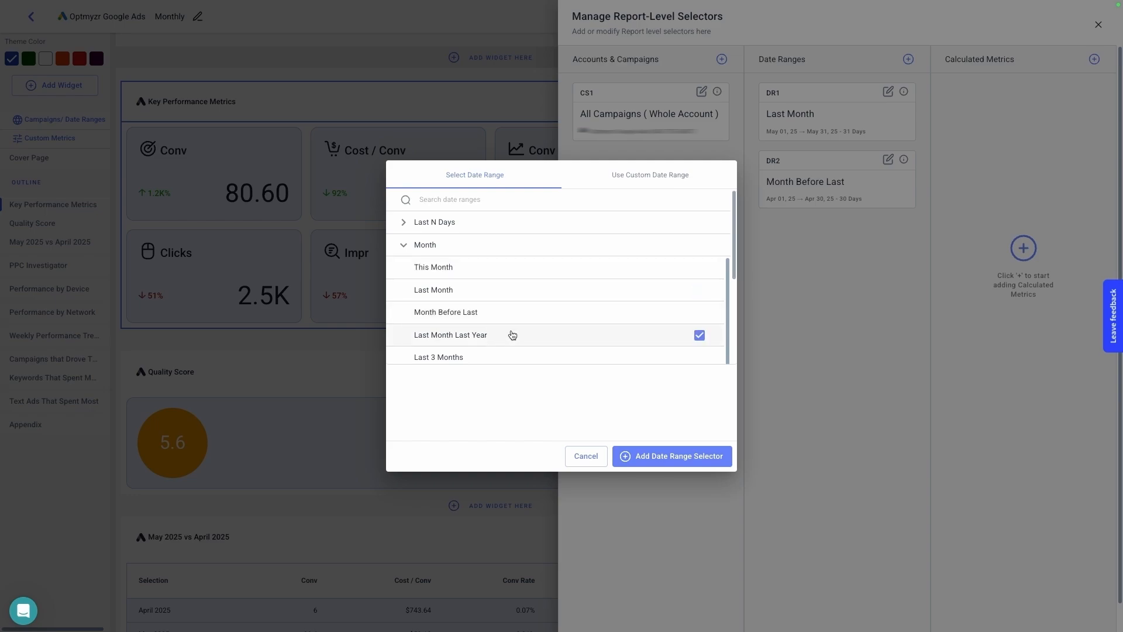
pyautogui.click(699, 457)
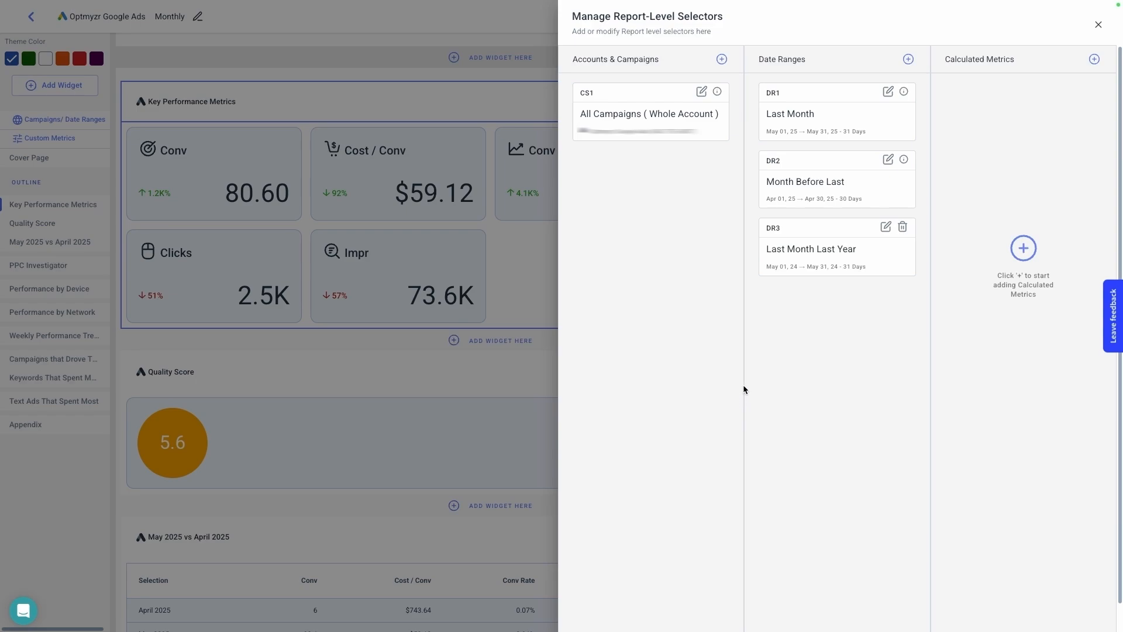
pyautogui.click(1098, 25)
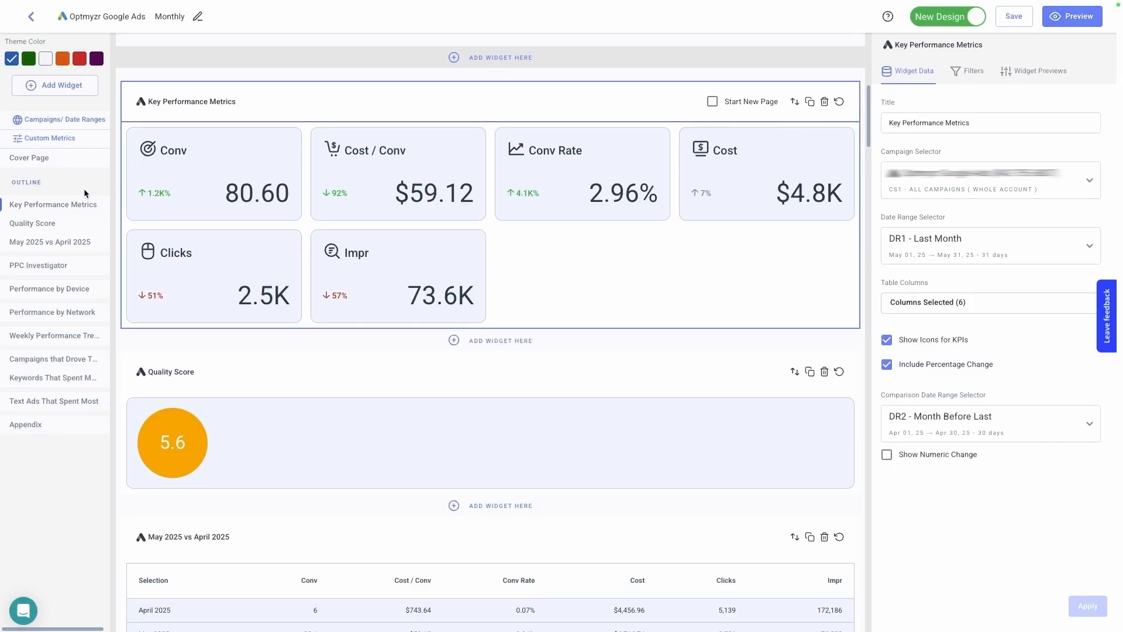
# - Check the Quality Score and May 2025 vs April 2025 widgets, and examine the Key Performance Metrics widget's filters and preview layouts
pyautogui.click(57, 227)
pyautogui.click(52, 243)
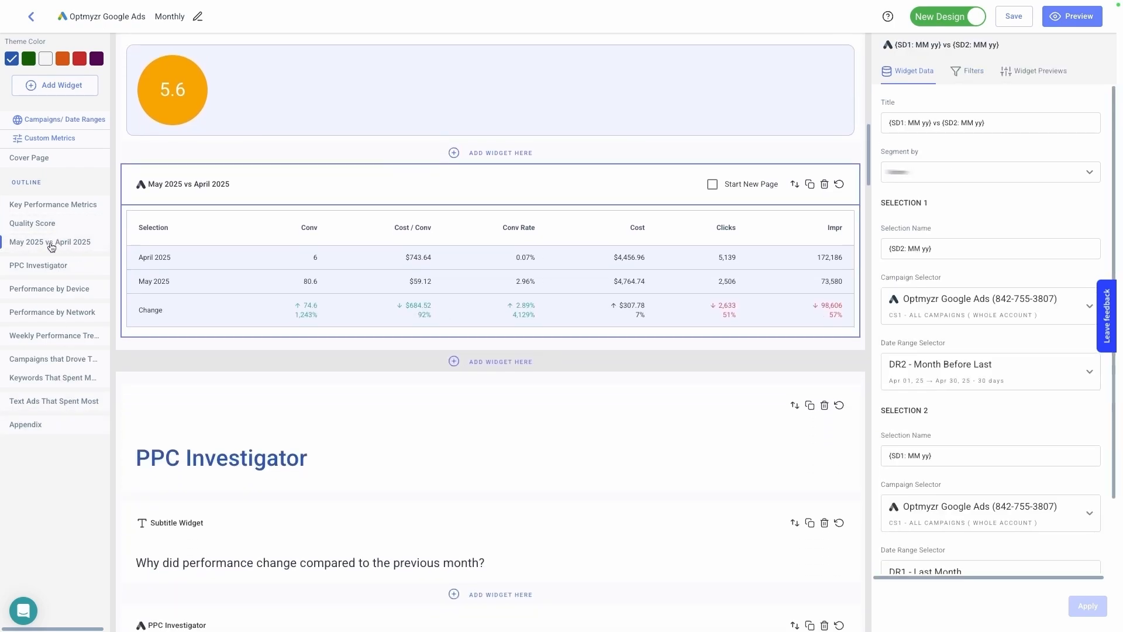
pyautogui.moveTo(51, 204)
pyautogui.mouseDown()
pyautogui.moveTo(52, 229)
pyautogui.moveTo(52, 205)
pyautogui.mouseUp()
pyautogui.click(52, 205)
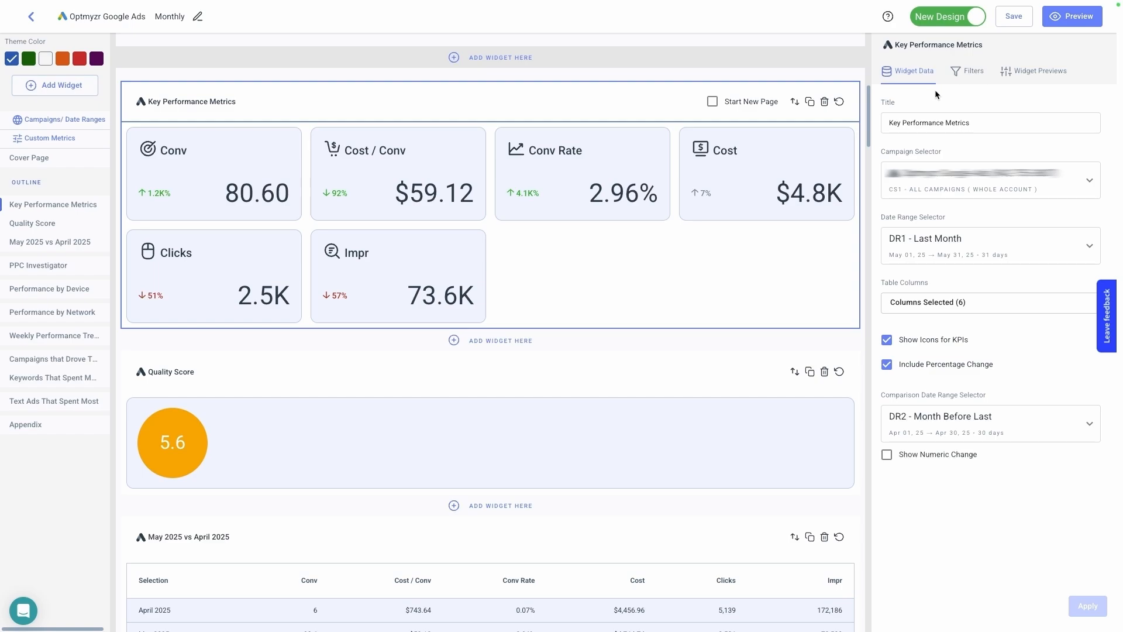
pyautogui.click(966, 72)
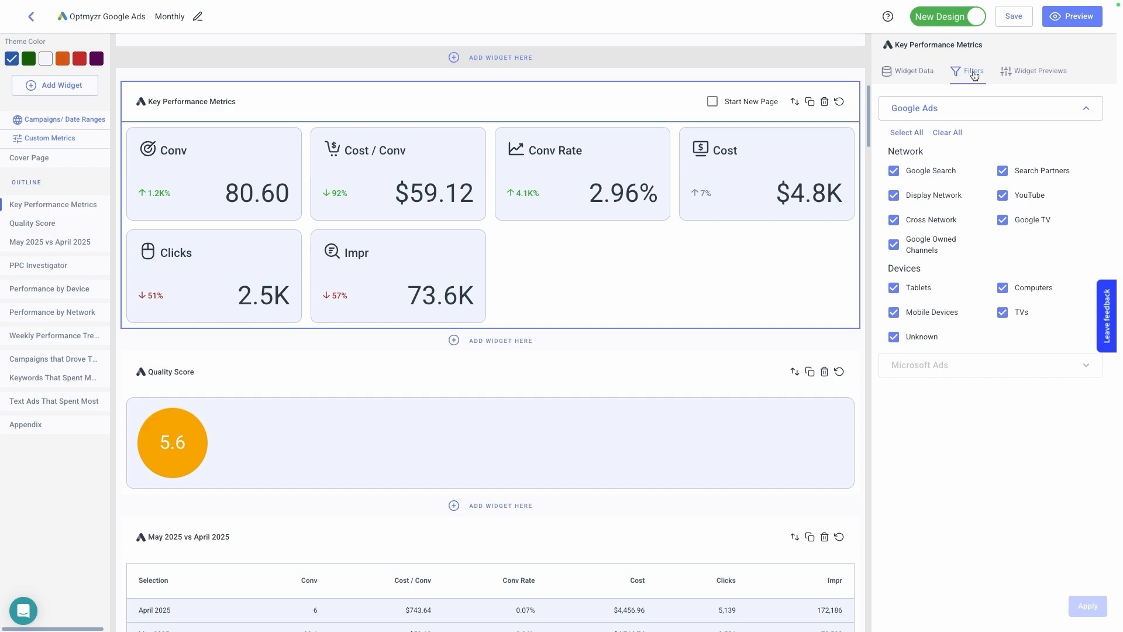
pyautogui.click(1011, 75)
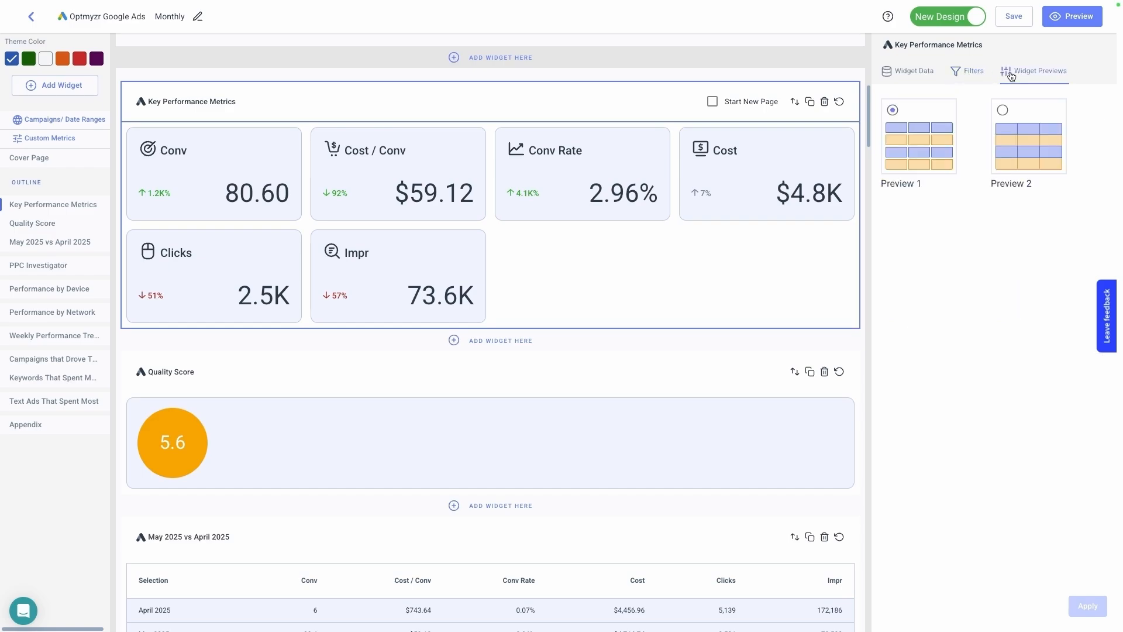
pyautogui.click(908, 78)
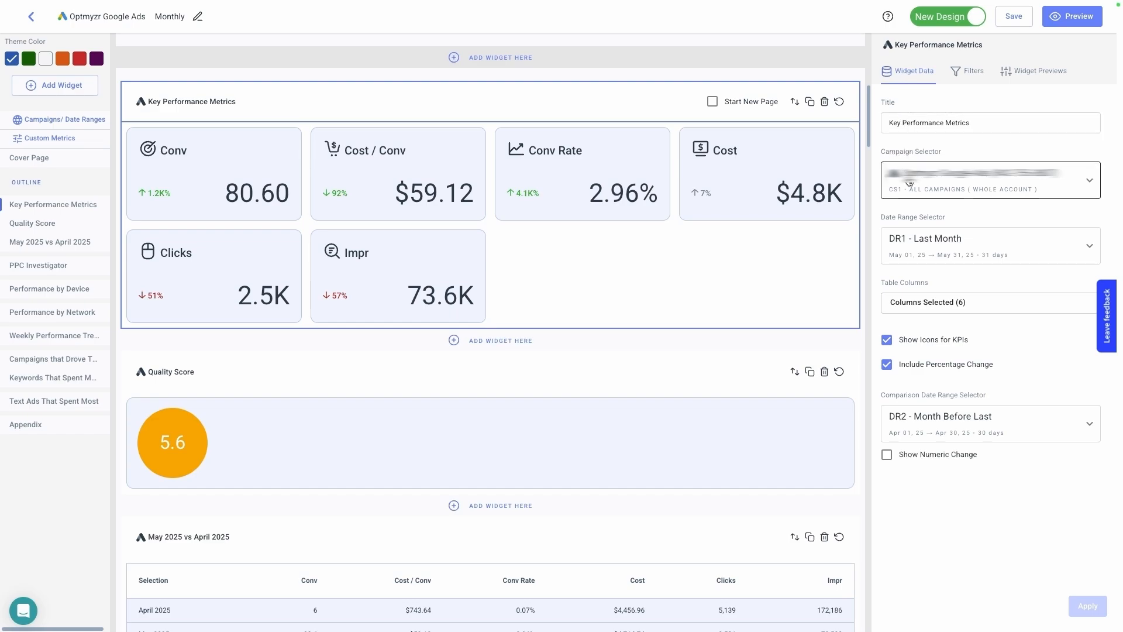
# - Add the ROAS (by conv. time) and Search Impr Share columns to the Key Performance Metrics widget and apply the change
pyautogui.click(906, 303)
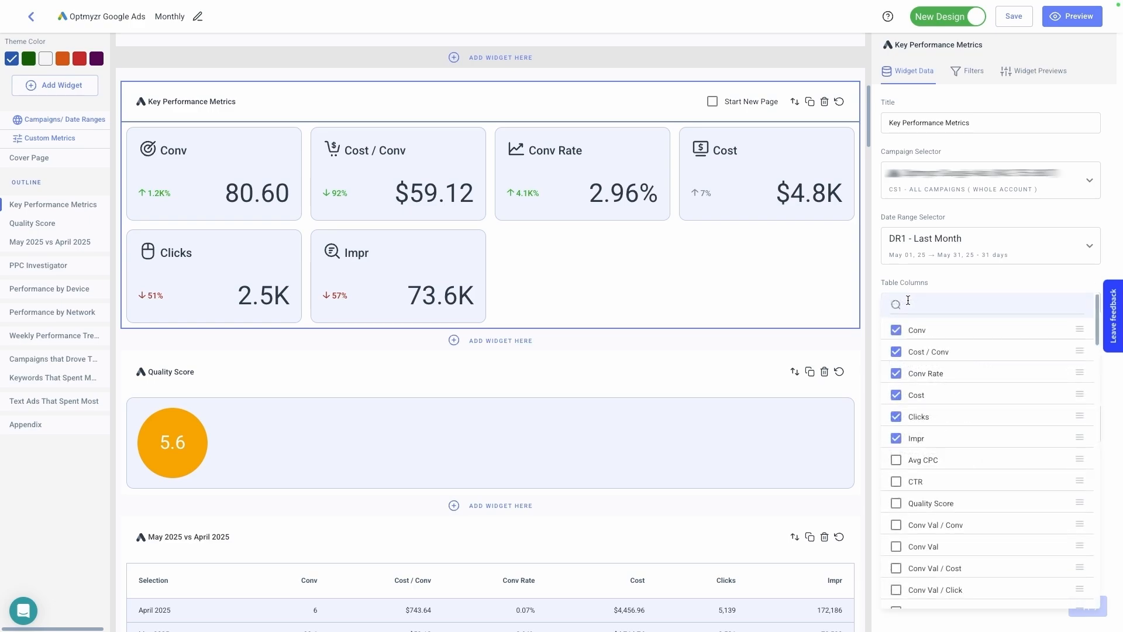
pyautogui.write('roas')
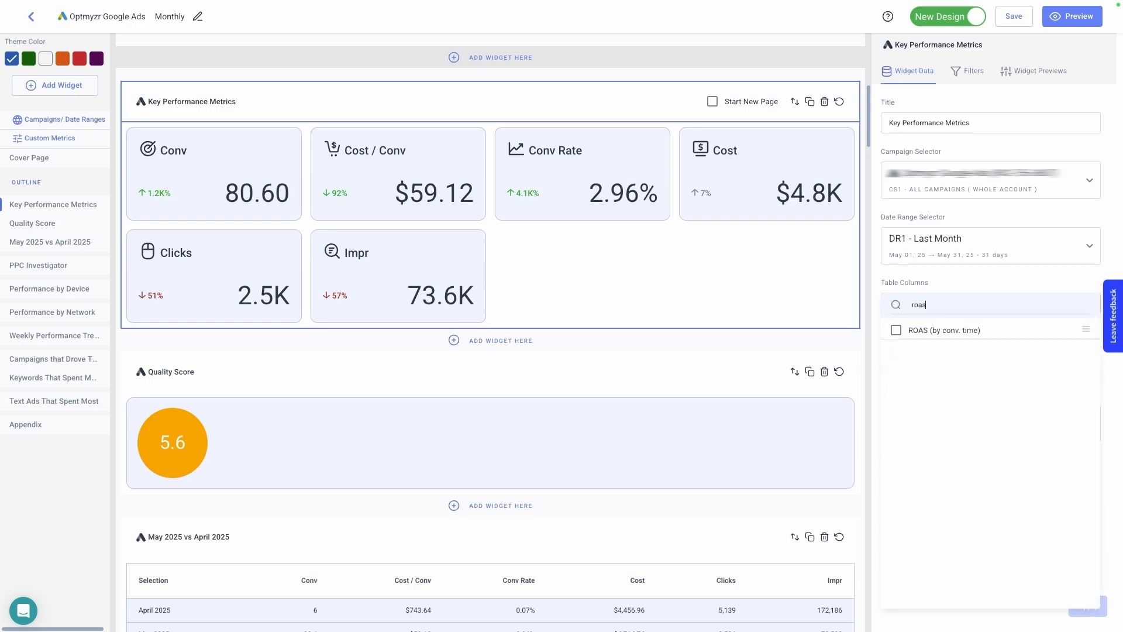
pyautogui.click(895, 330)
pyautogui.press('BackSpace')
pyautogui.press('BackSpace')
pyautogui.press('BackSpace')
pyautogui.press('BackSpace')
pyautogui.write('sha')
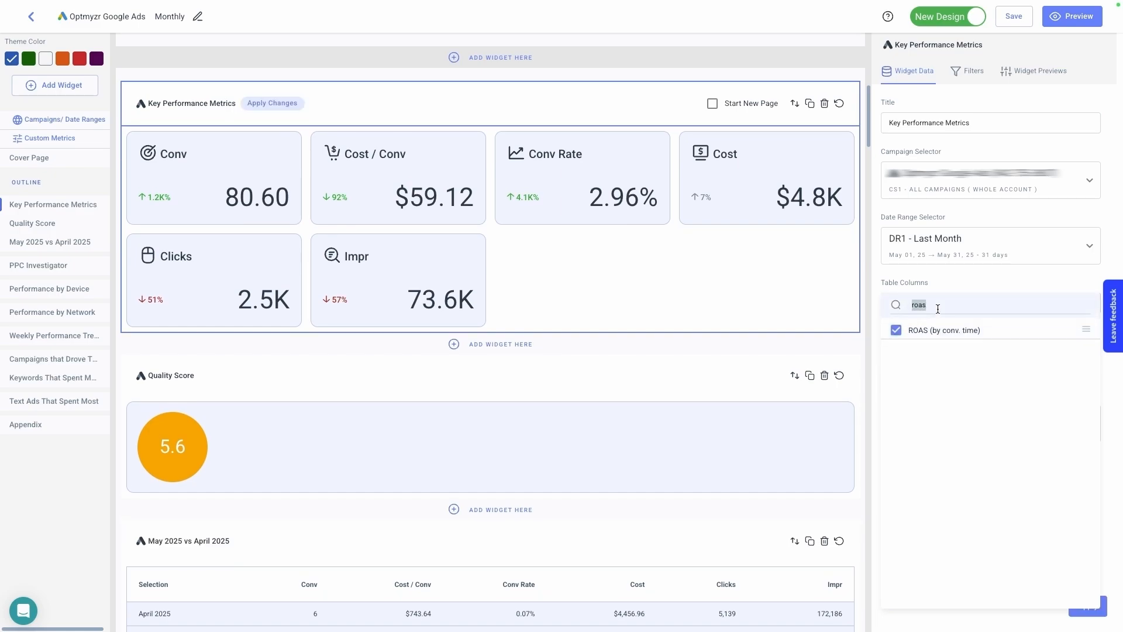
pyautogui.write('re')
pyautogui.click(922, 352)
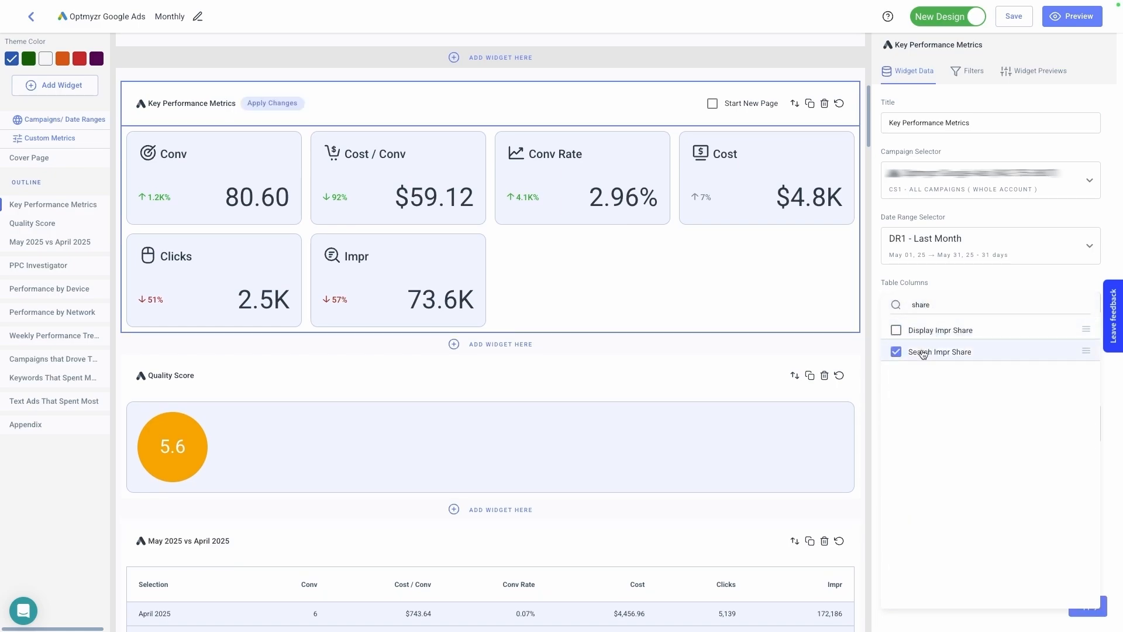
pyautogui.click(969, 281)
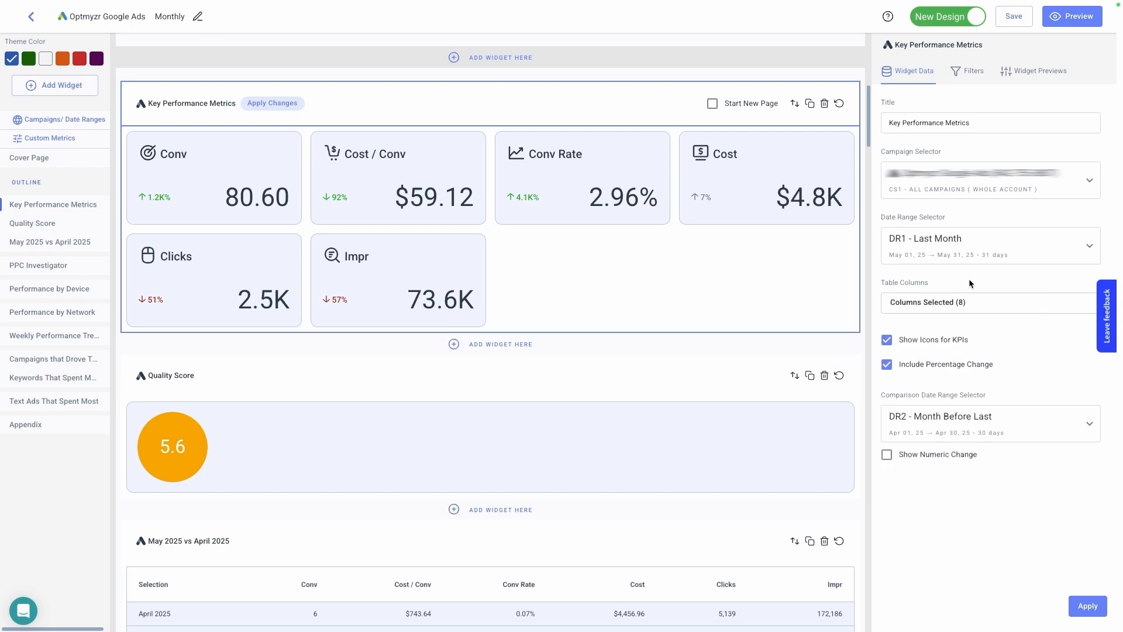
pyautogui.click(1087, 606)
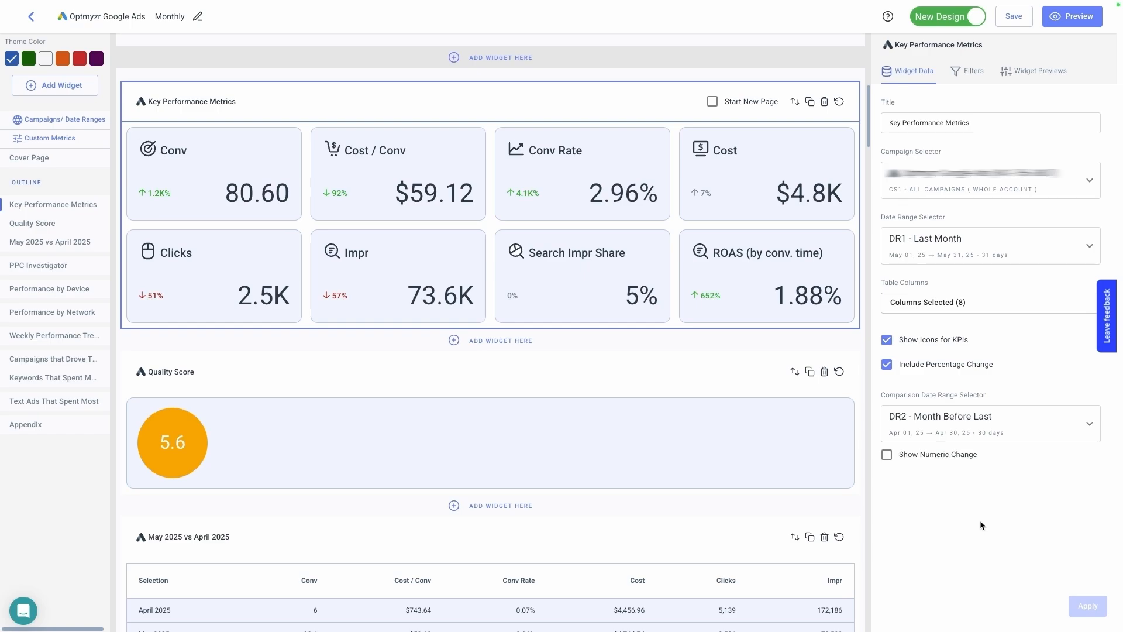
# - Enable Show Numeric Change for the Key Performance Metrics widget and apply it
pyautogui.click(936, 458)
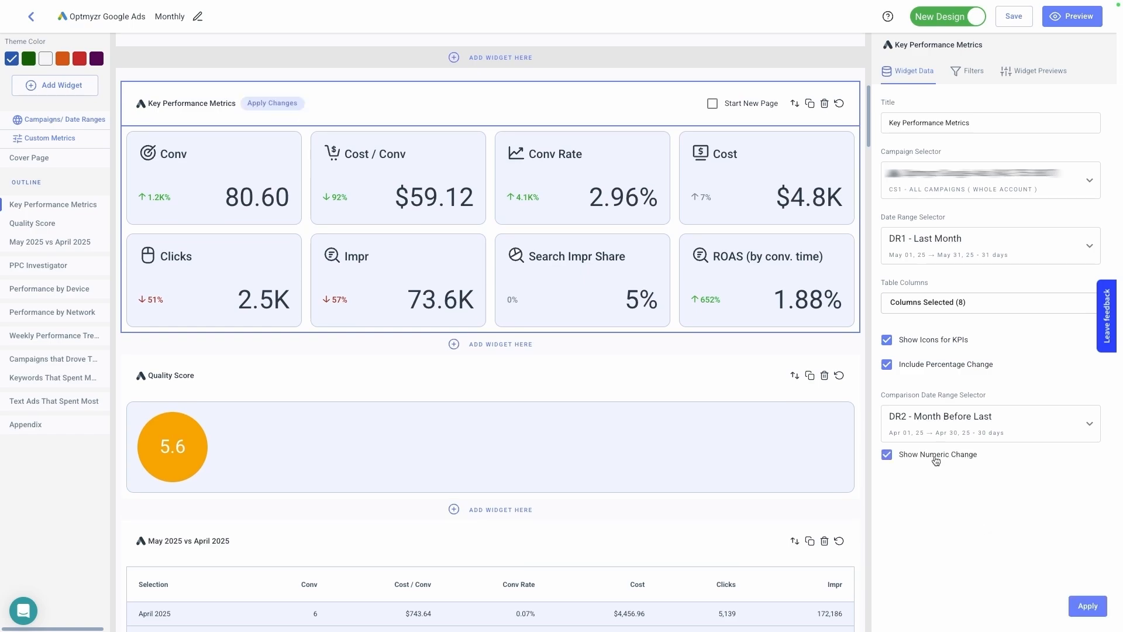
pyautogui.click(1073, 600)
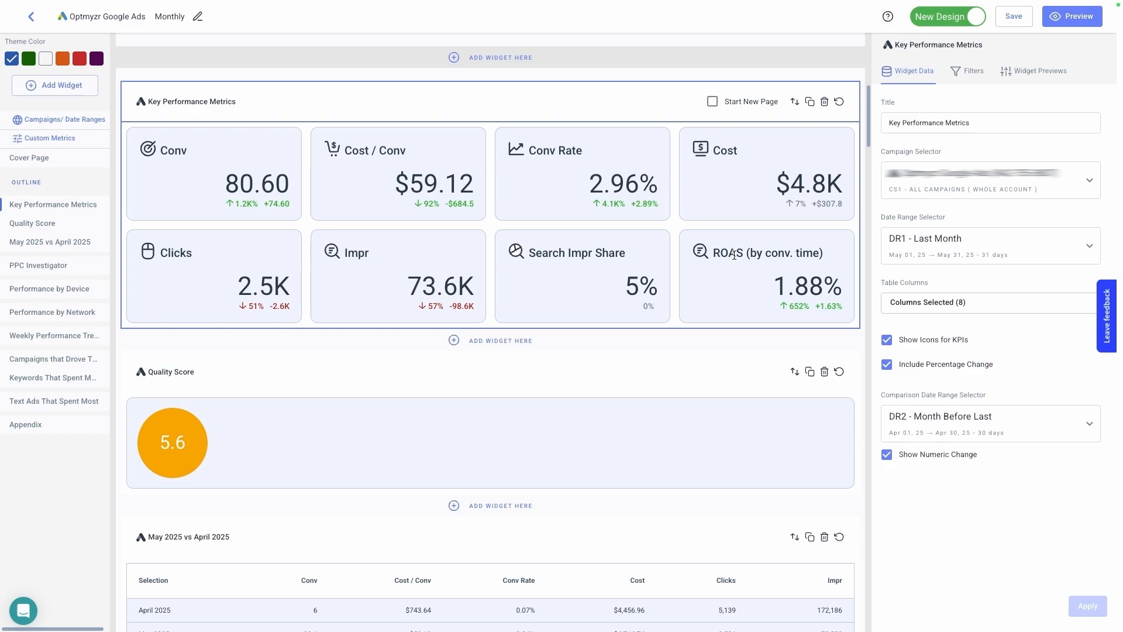
# - Delete the Quality Score widget from the report
pyautogui.scroll(-1, 700, 261)
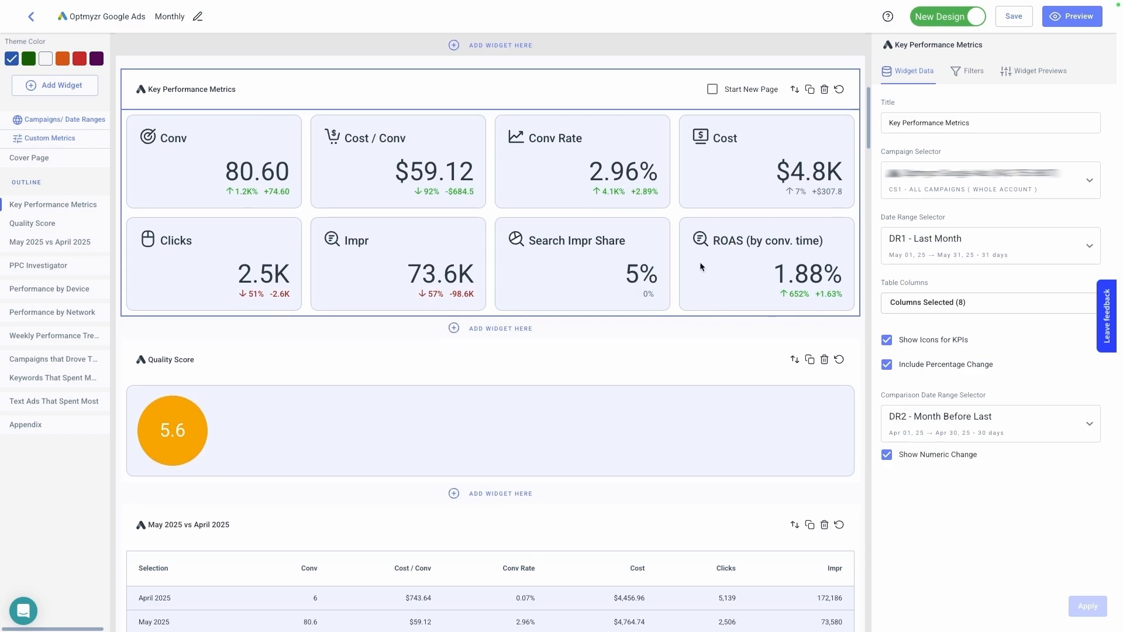
pyautogui.click(622, 351)
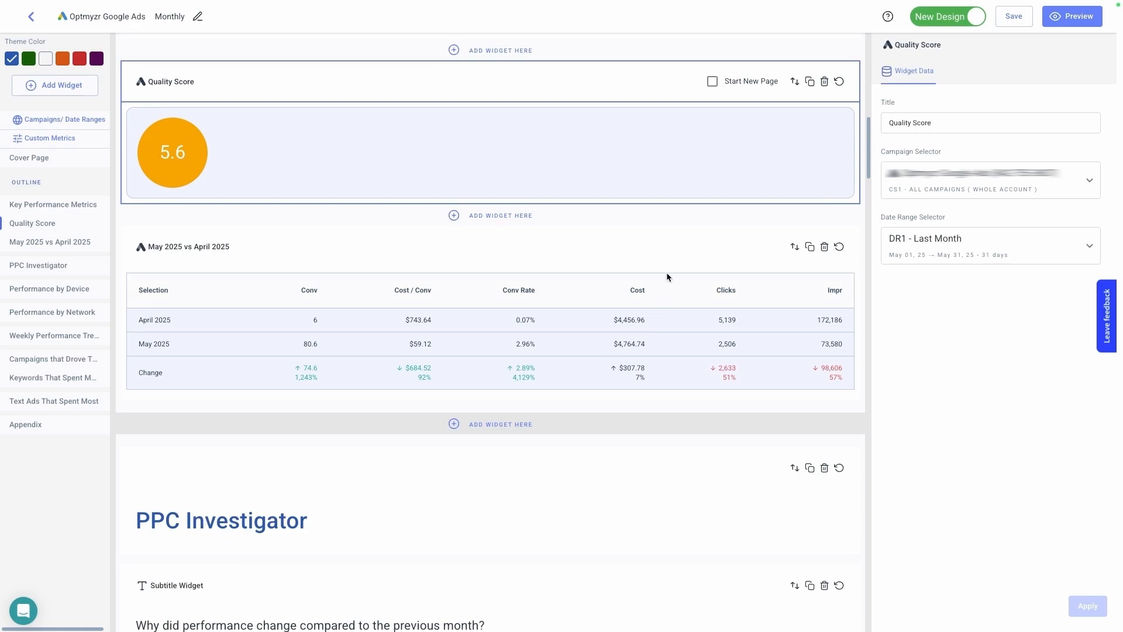
pyautogui.click(825, 82)
pyautogui.scroll(3, 675, 138)
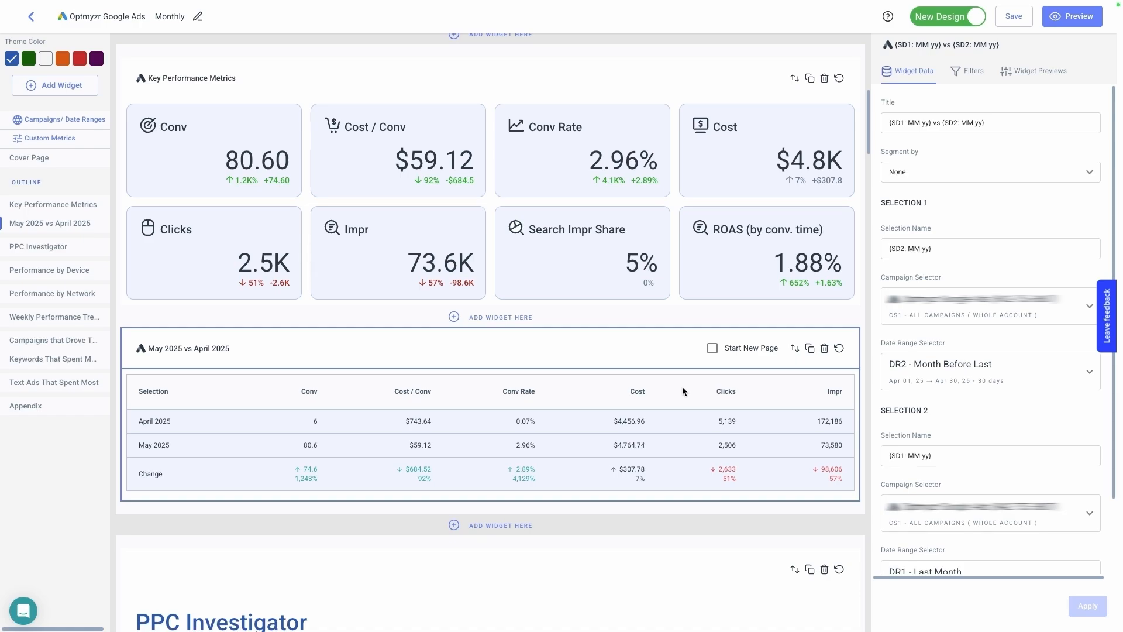
# - Set the PPC Investigator widget to analyze Cost per Conversion and apply the change
pyautogui.scroll(-2, 943, 316)
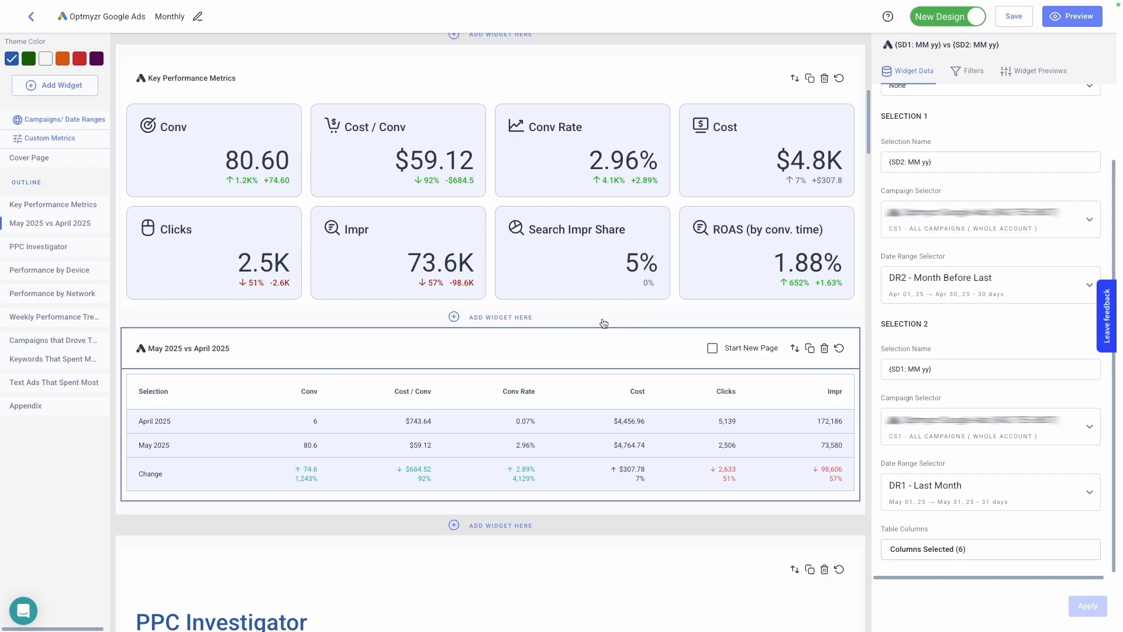
pyautogui.scroll(-5, 603, 324)
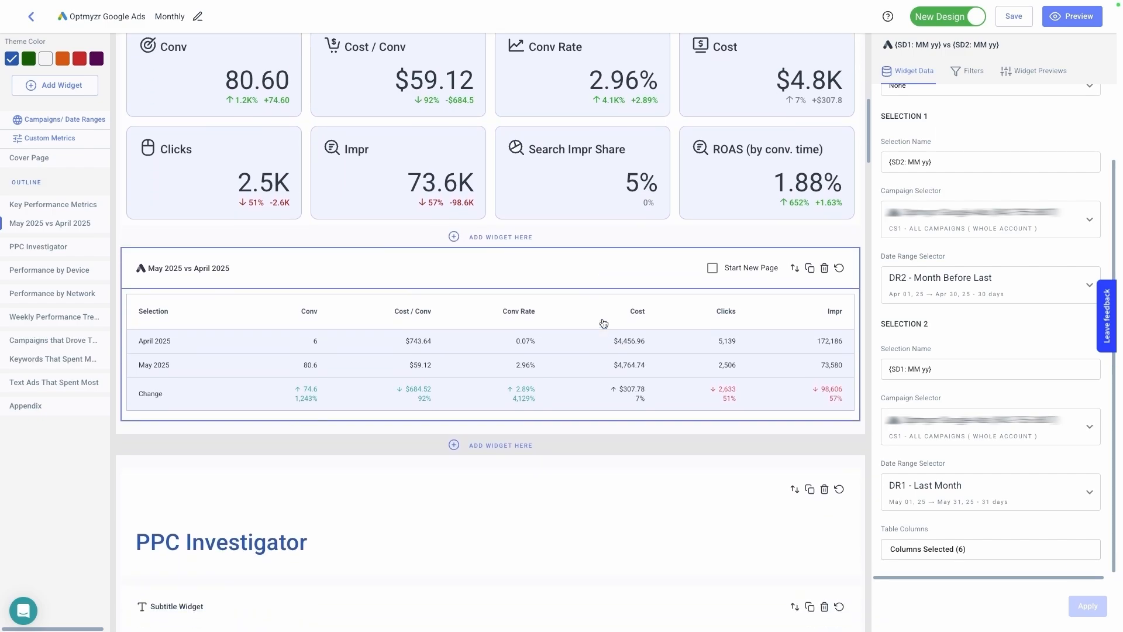
pyautogui.scroll(-2, 603, 322)
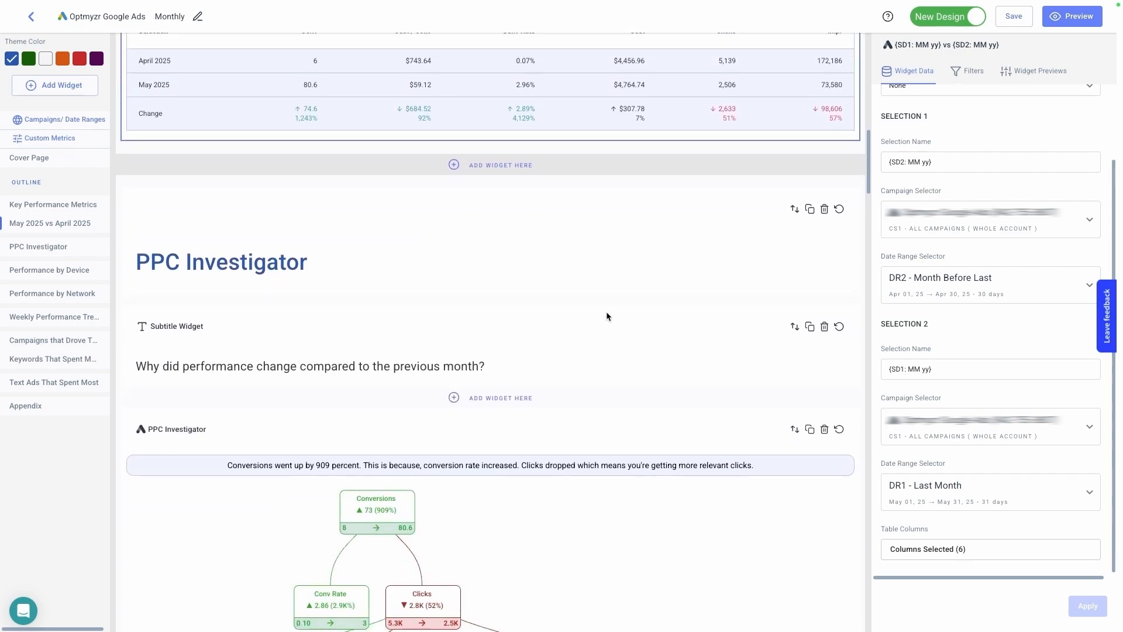
pyautogui.scroll(-2, 606, 317)
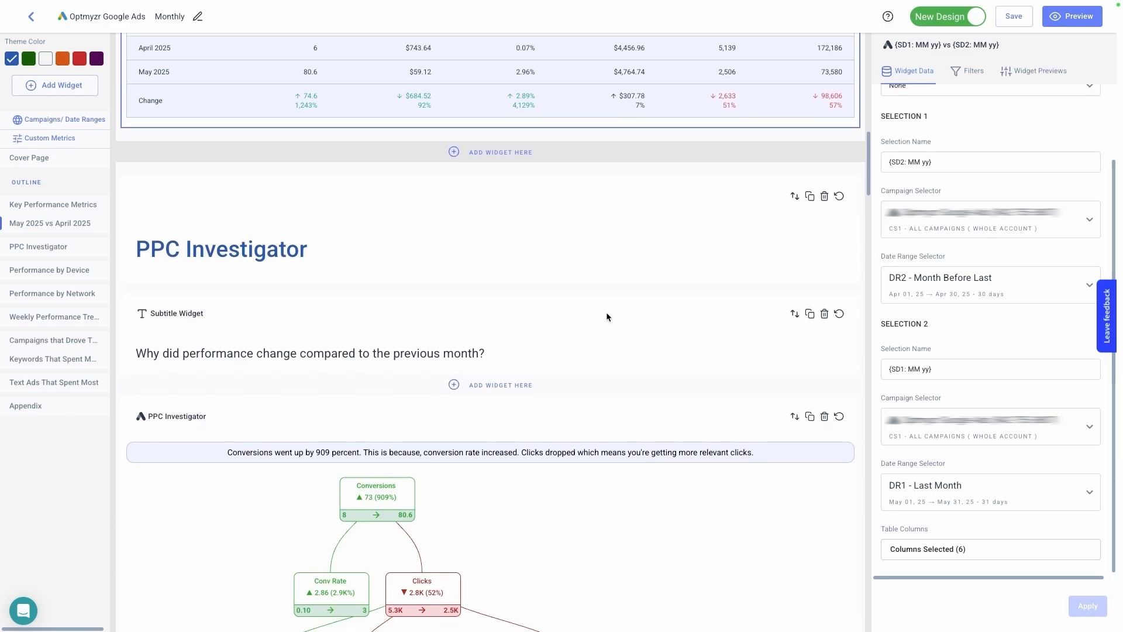
pyautogui.moveTo(145, 262); pyautogui.dragTo(521, 265)
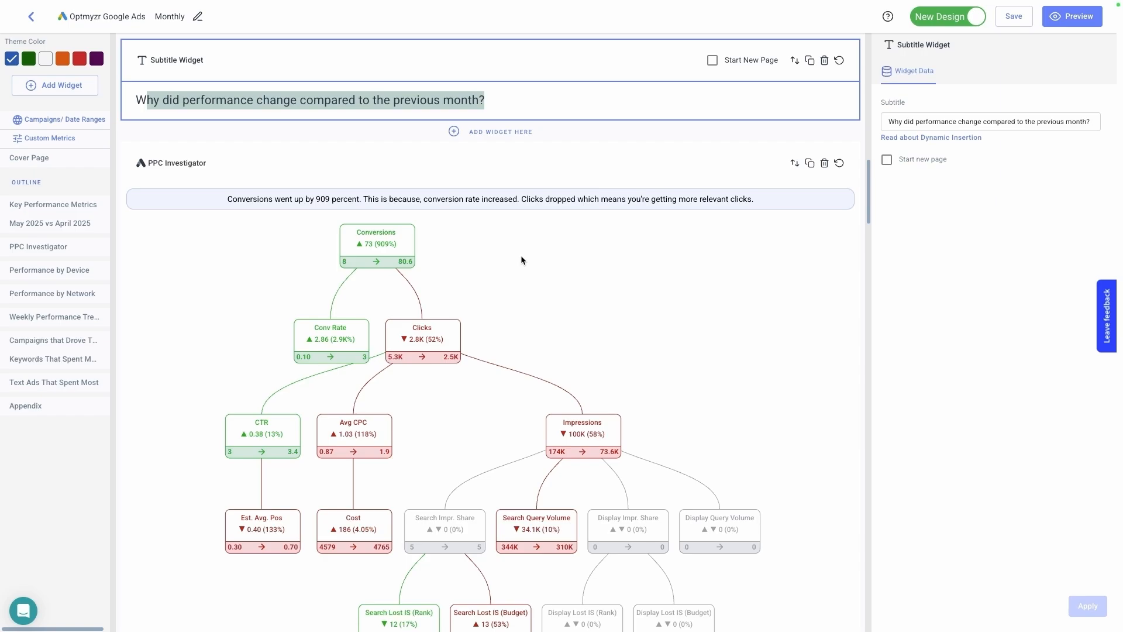
pyautogui.click(520, 255)
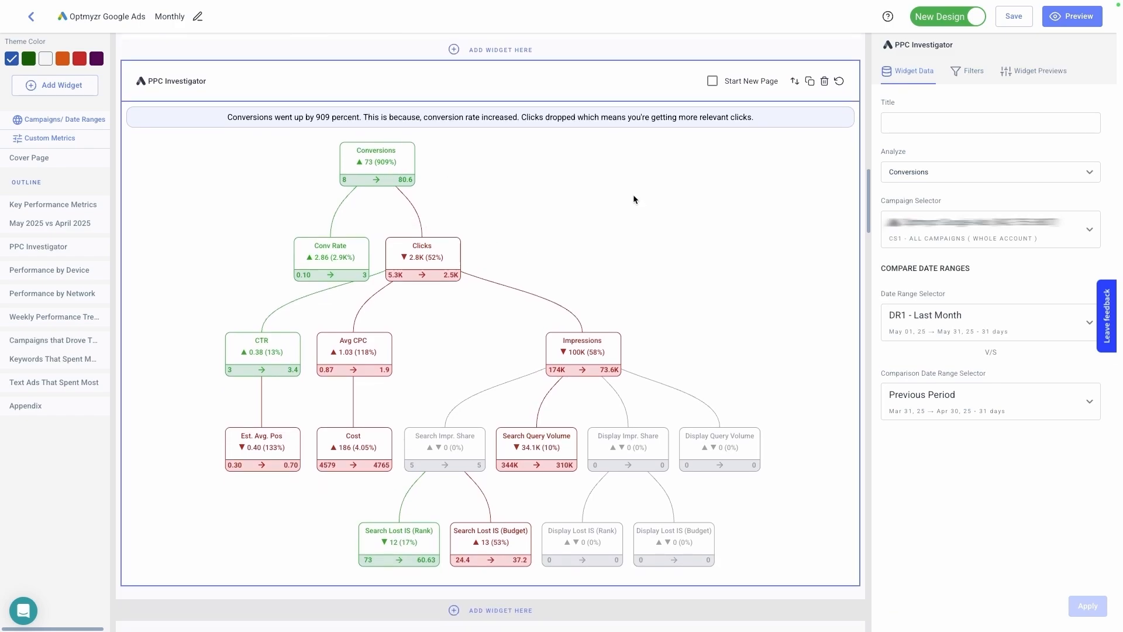
pyautogui.click(938, 174)
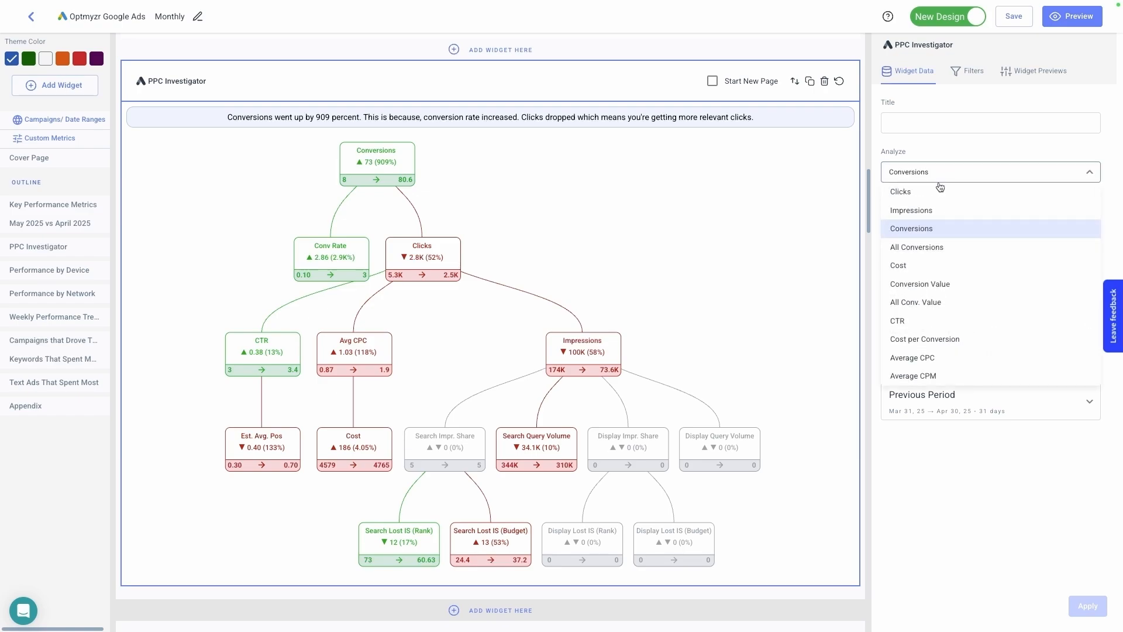
pyautogui.click(937, 339)
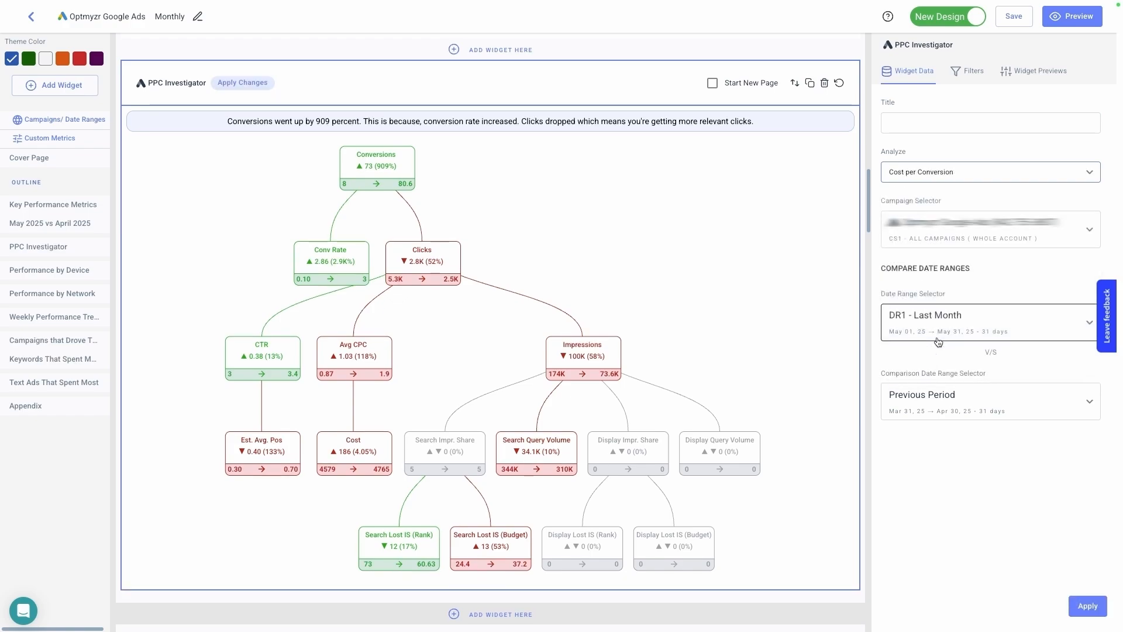
pyautogui.click(1088, 607)
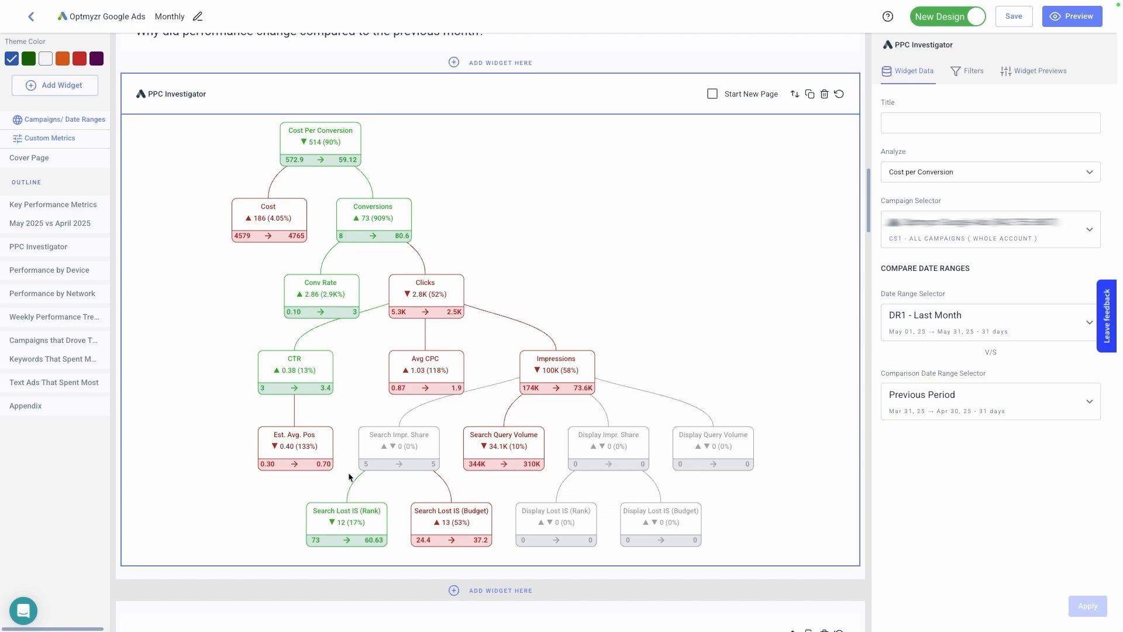
# - Search the Google Ads widgets for "ppc" and add the PPC Narrator widget below PPC Investigator
pyautogui.click(82, 88)
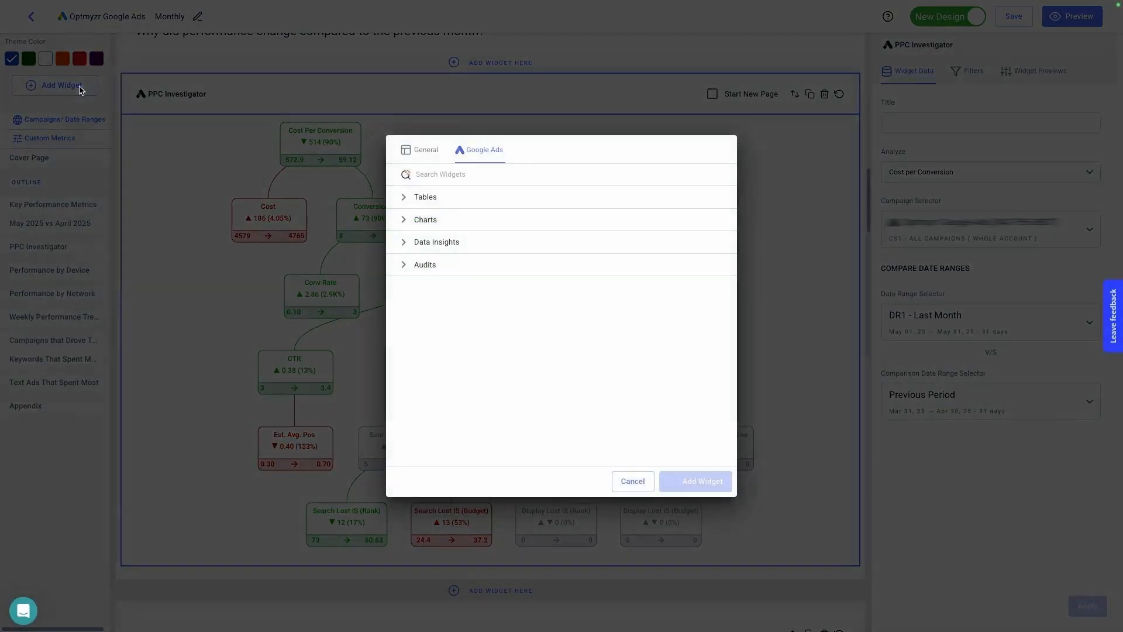
pyautogui.click(447, 173)
pyautogui.write('ppc')
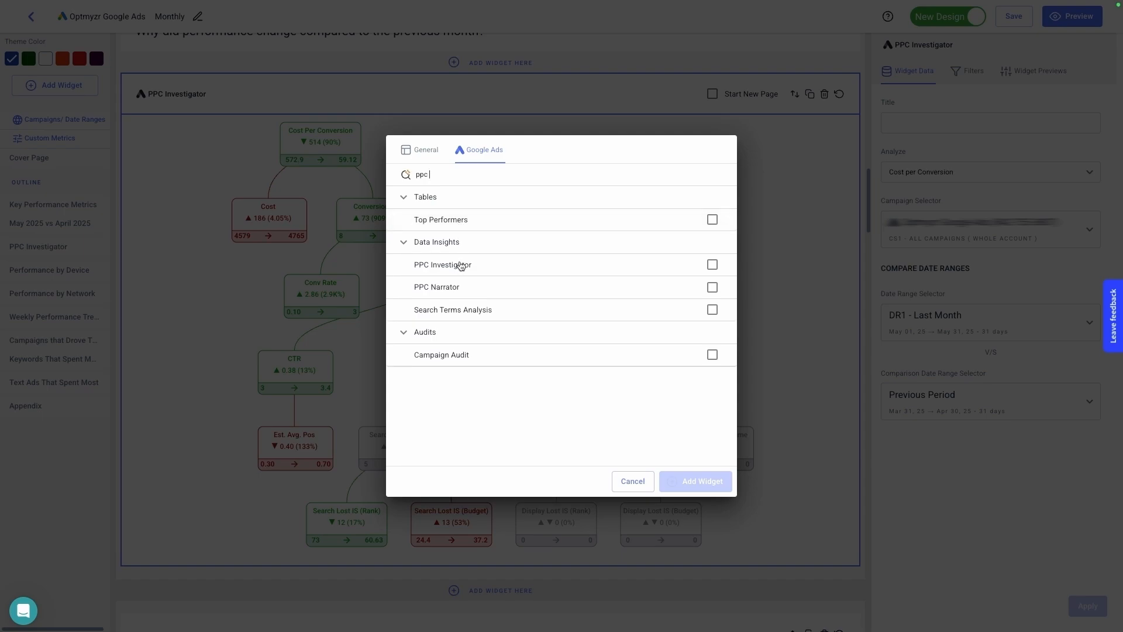
pyautogui.click(462, 289)
pyautogui.click(688, 481)
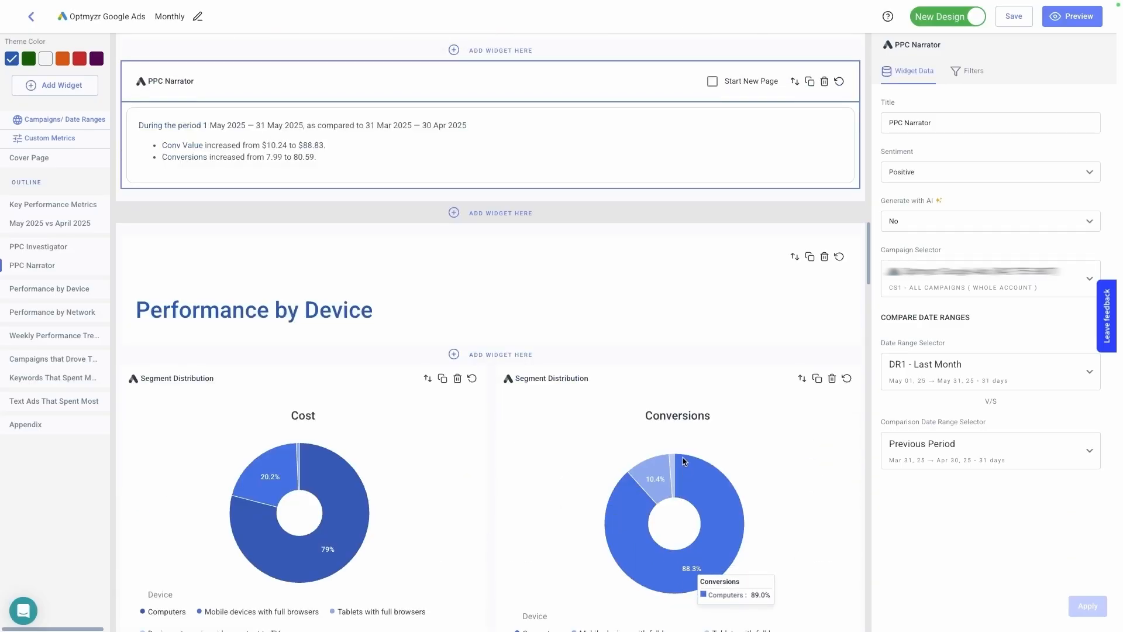
pyautogui.scroll(1, 760, 225)
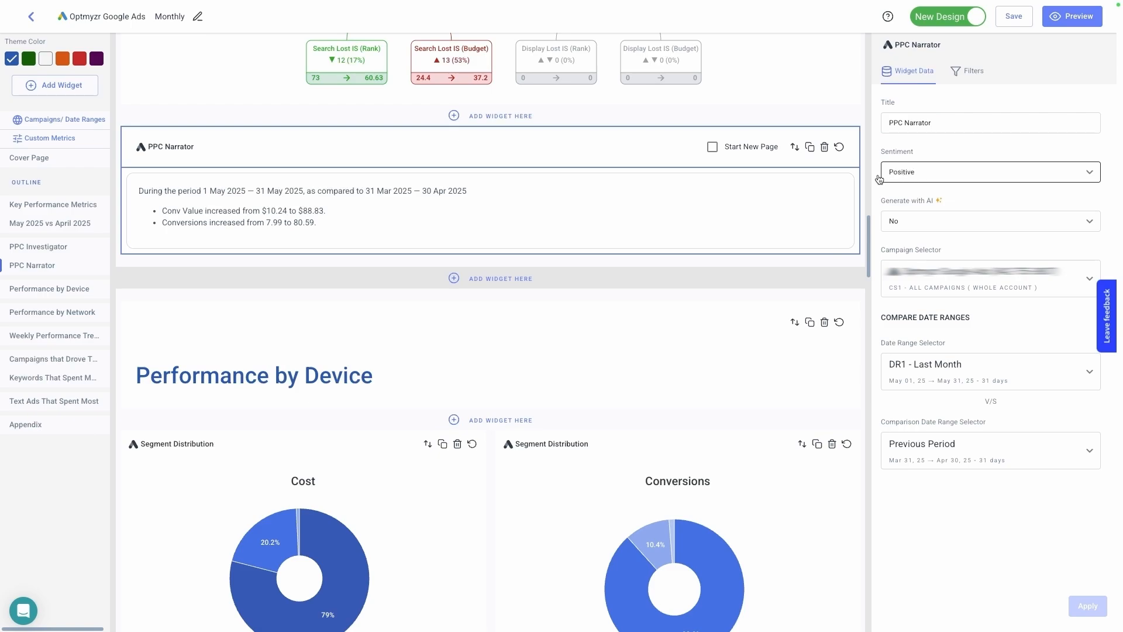
# - Turn on Generate with AI for the PPC Narrator, keeping the Positive sentiment and default AI instructions, and apply it
pyautogui.click(952, 171)
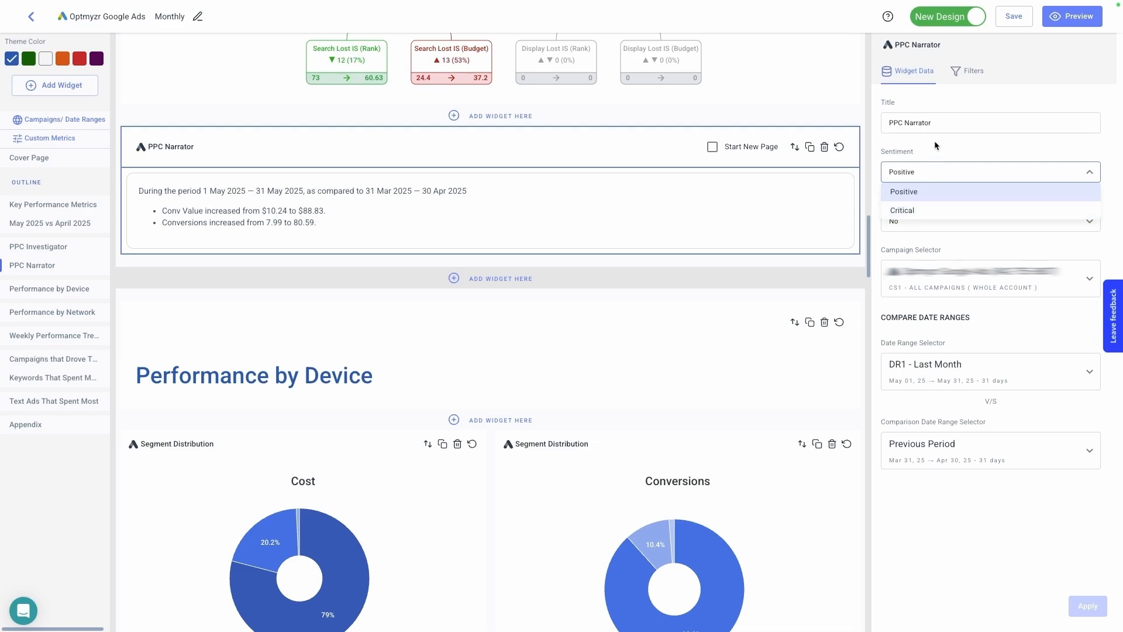
pyautogui.click(932, 144)
pyautogui.click(929, 222)
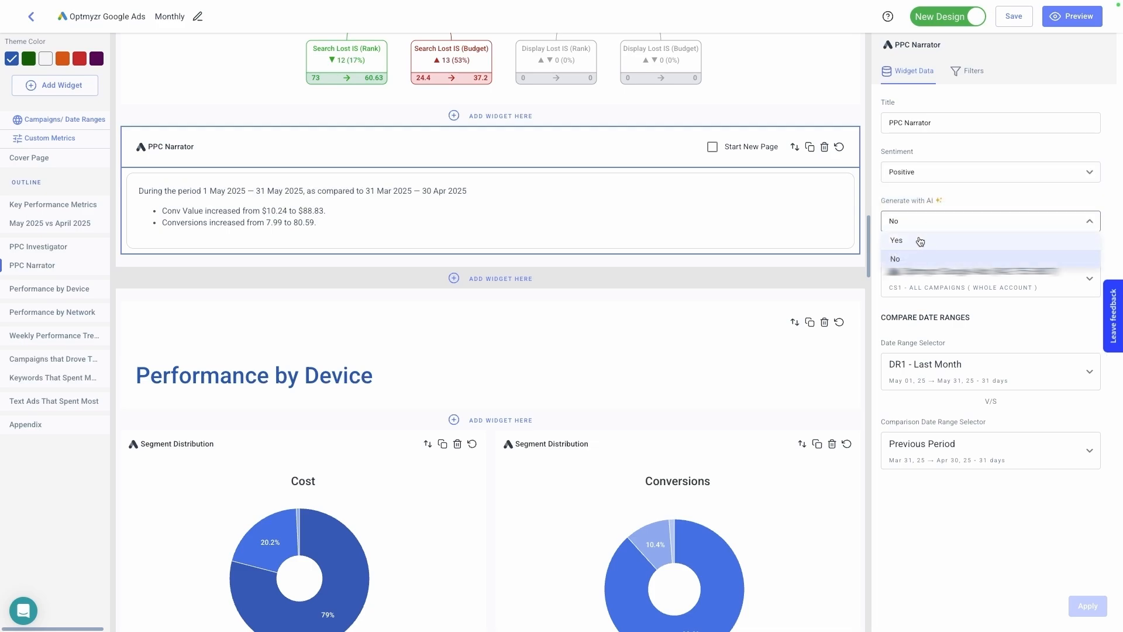
pyautogui.click(919, 239)
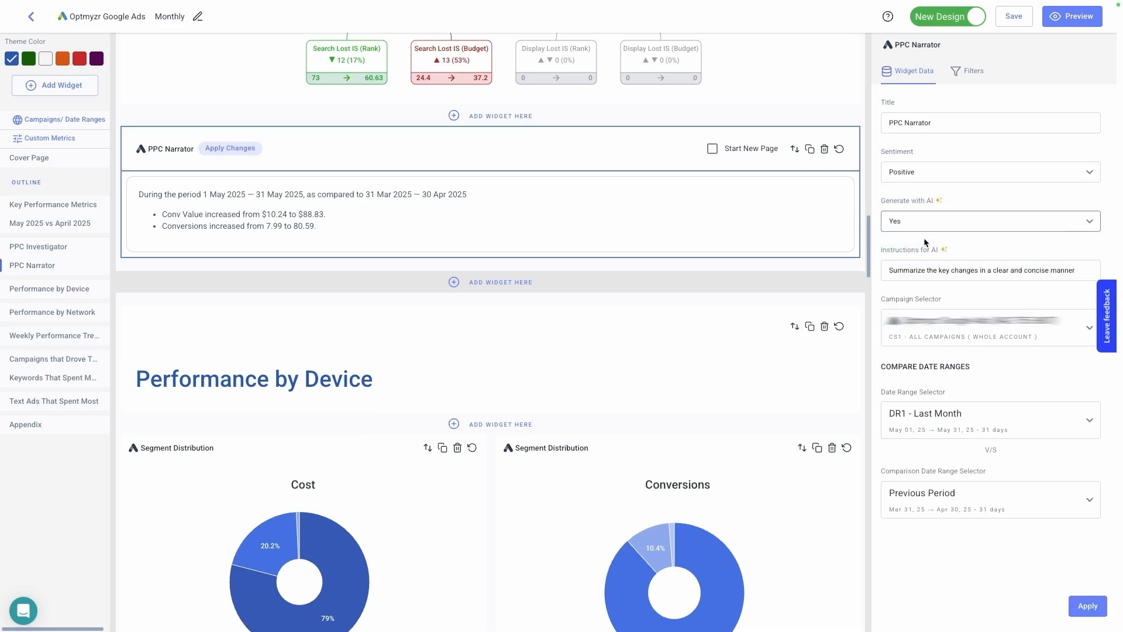
pyautogui.click(889, 273)
pyautogui.click(1083, 272)
pyautogui.moveTo(1084, 271); pyautogui.dragTo(887, 271)
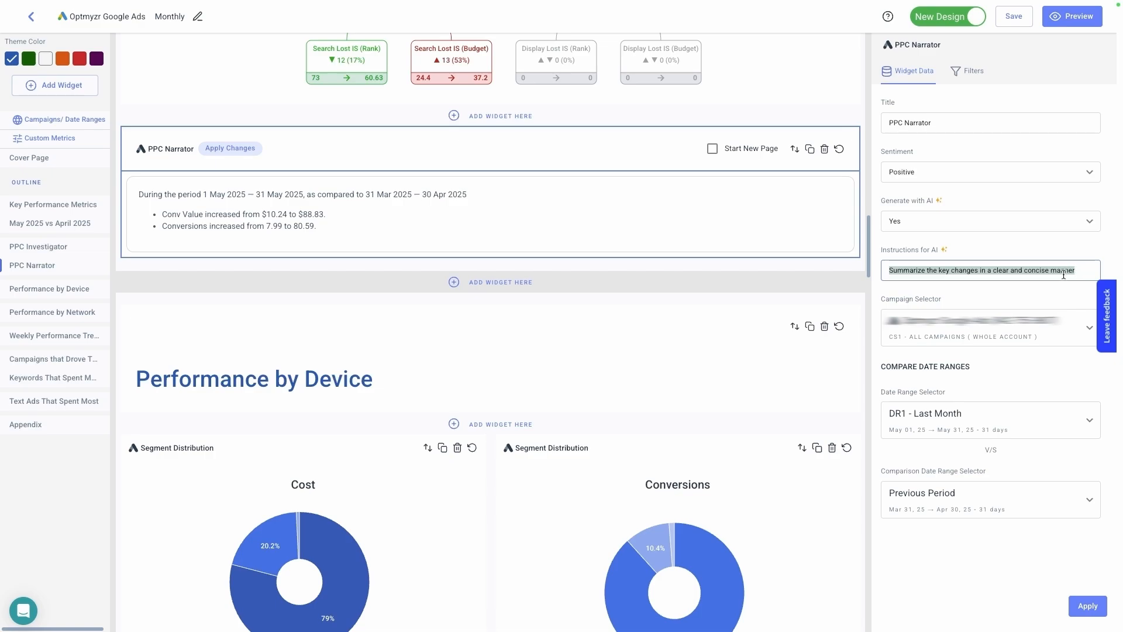
pyautogui.click(1086, 597)
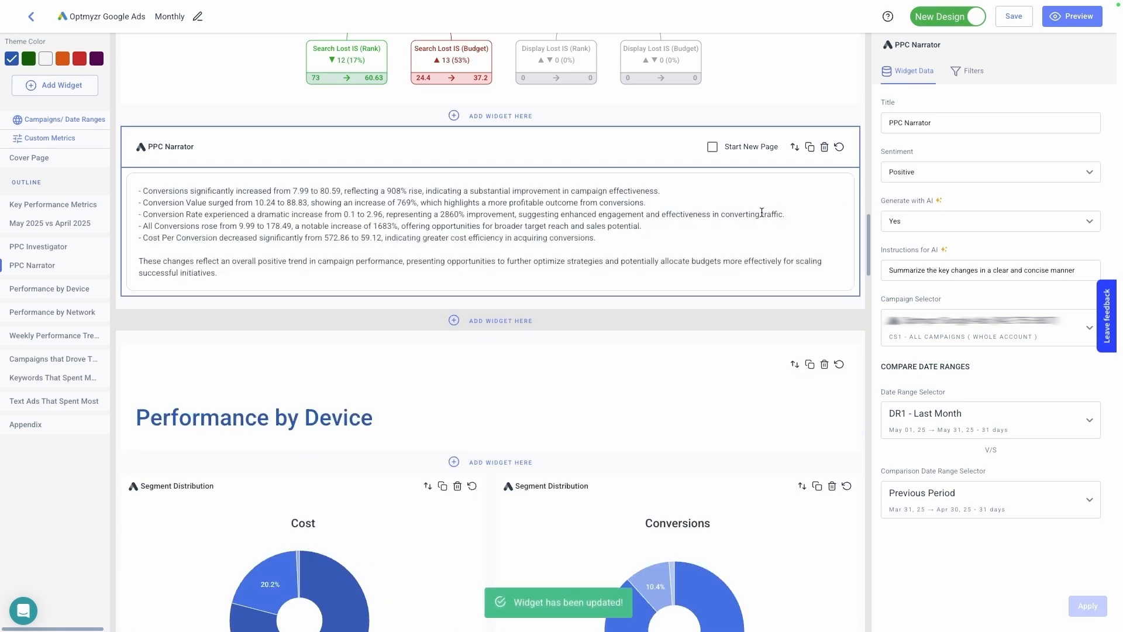
# - Add a Metric Trend Chart widget from the Google Ads charts below the PPC Narrator
pyautogui.scroll(4, 761, 212)
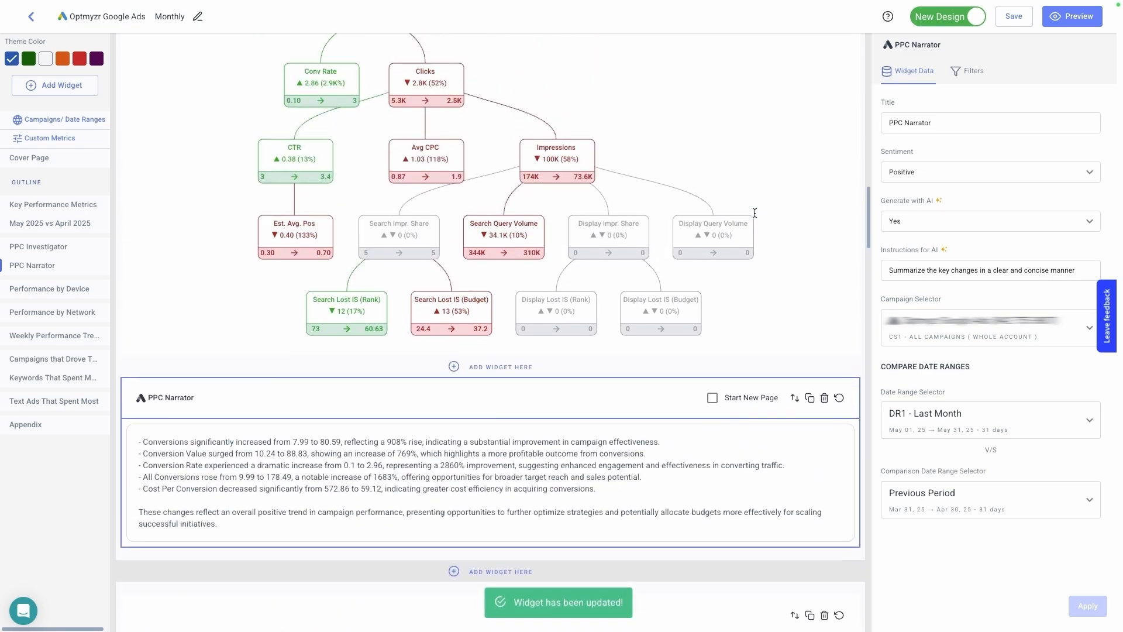
pyautogui.scroll(-1, 755, 215)
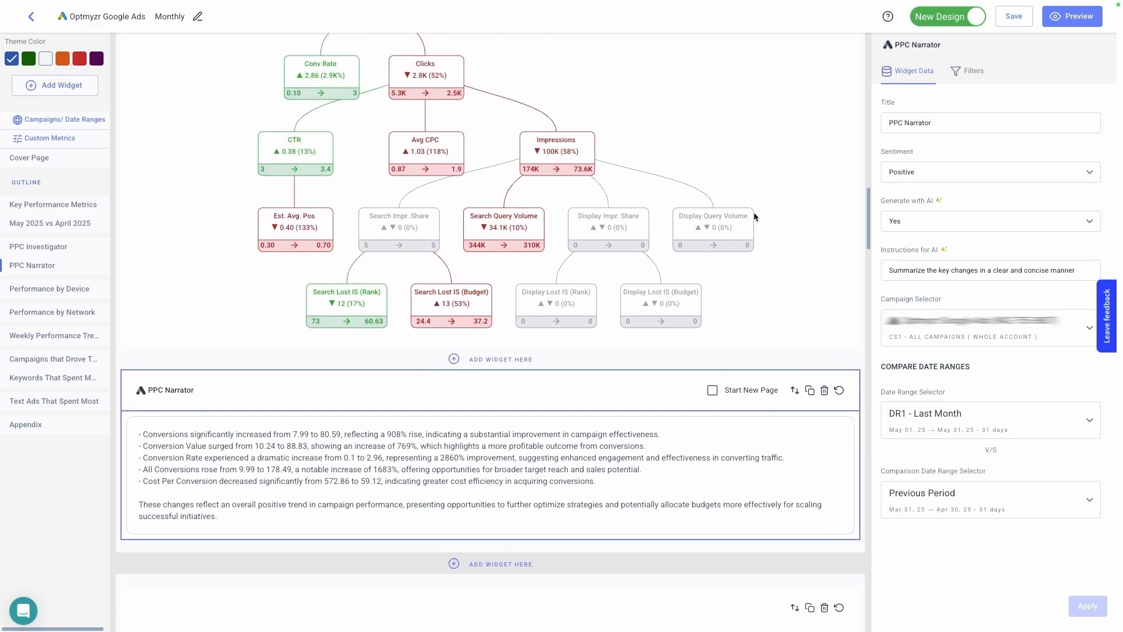
pyautogui.scroll(-1, 754, 217)
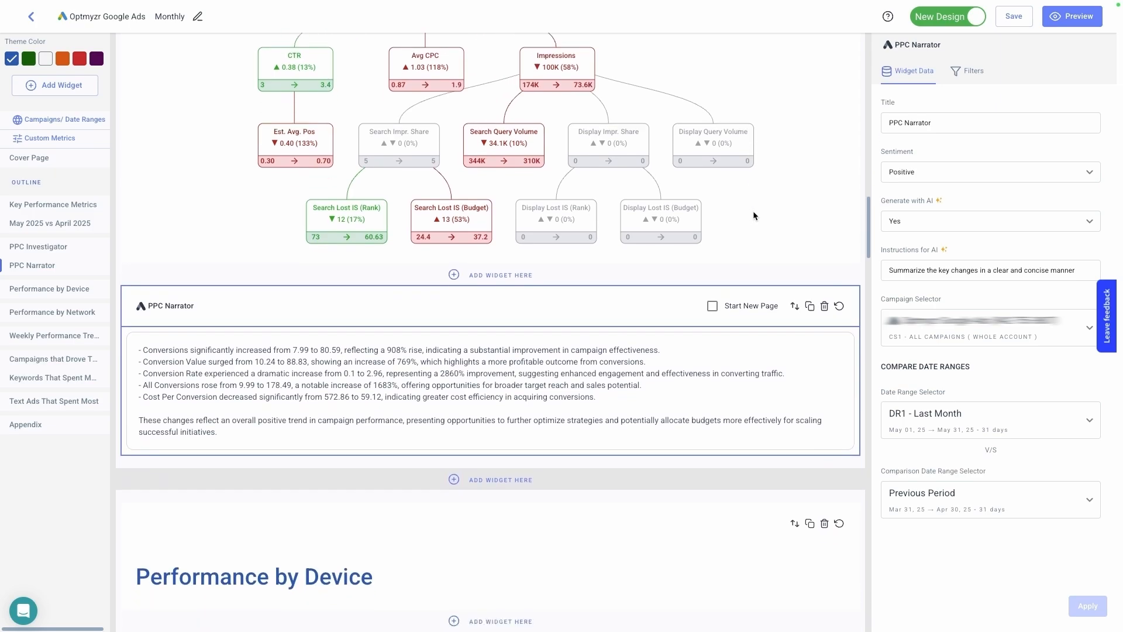
pyautogui.scroll(-1, 753, 215)
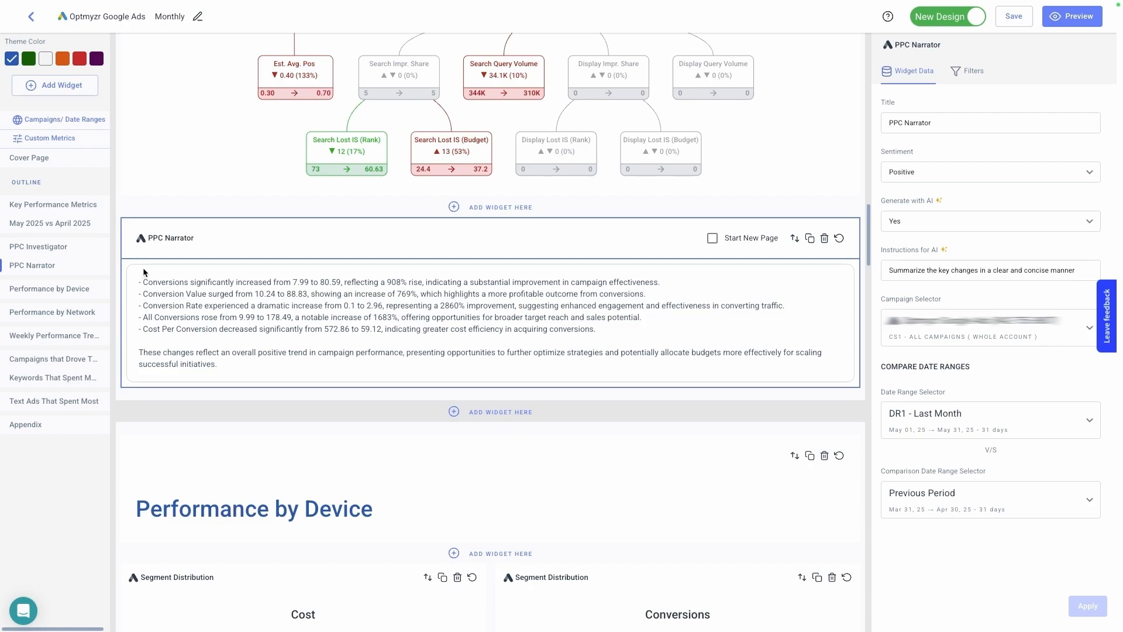
pyautogui.click(64, 88)
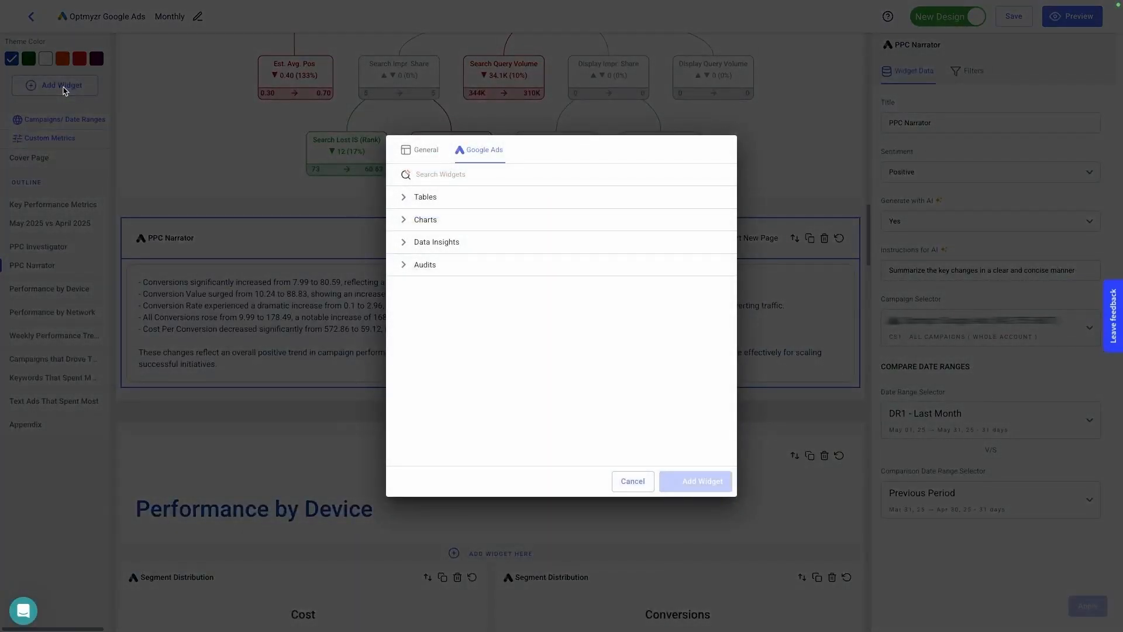
pyautogui.click(477, 220)
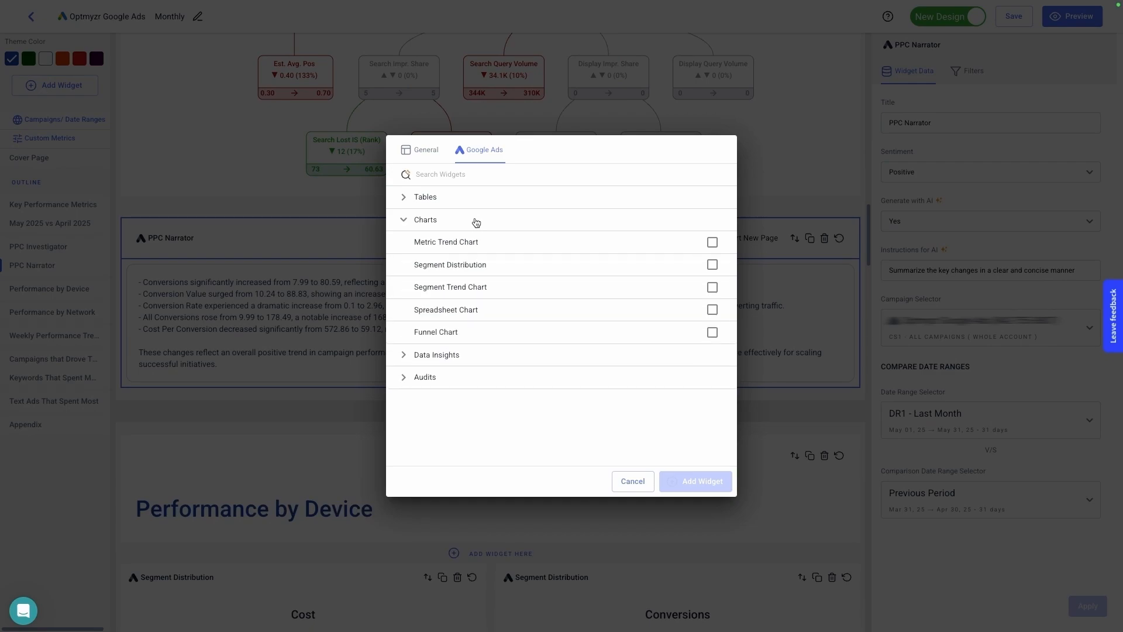
pyautogui.click(466, 245)
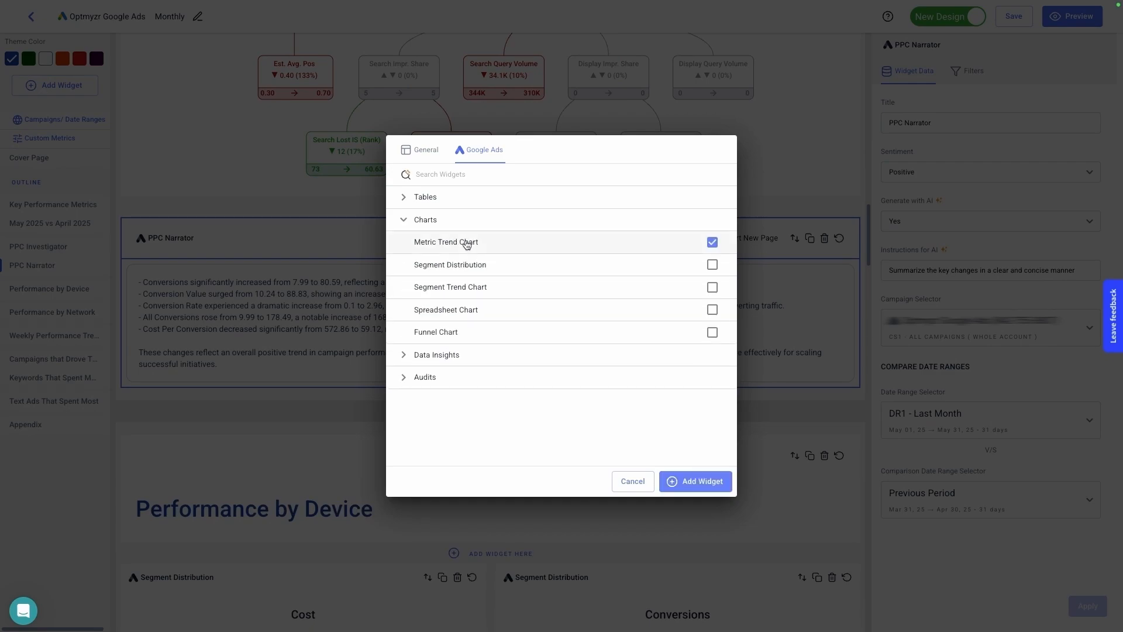
pyautogui.click(682, 481)
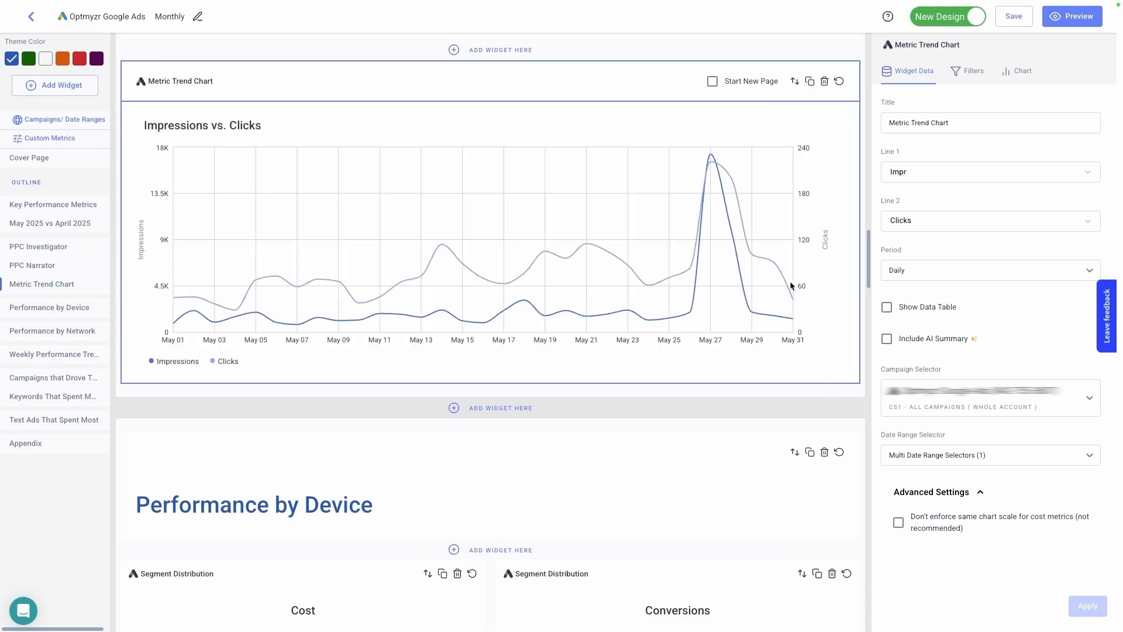
# - Add Previous Period as a second date range for the Metric Trend Chart, alongside Last Month
pyautogui.moveTo(747, 177)
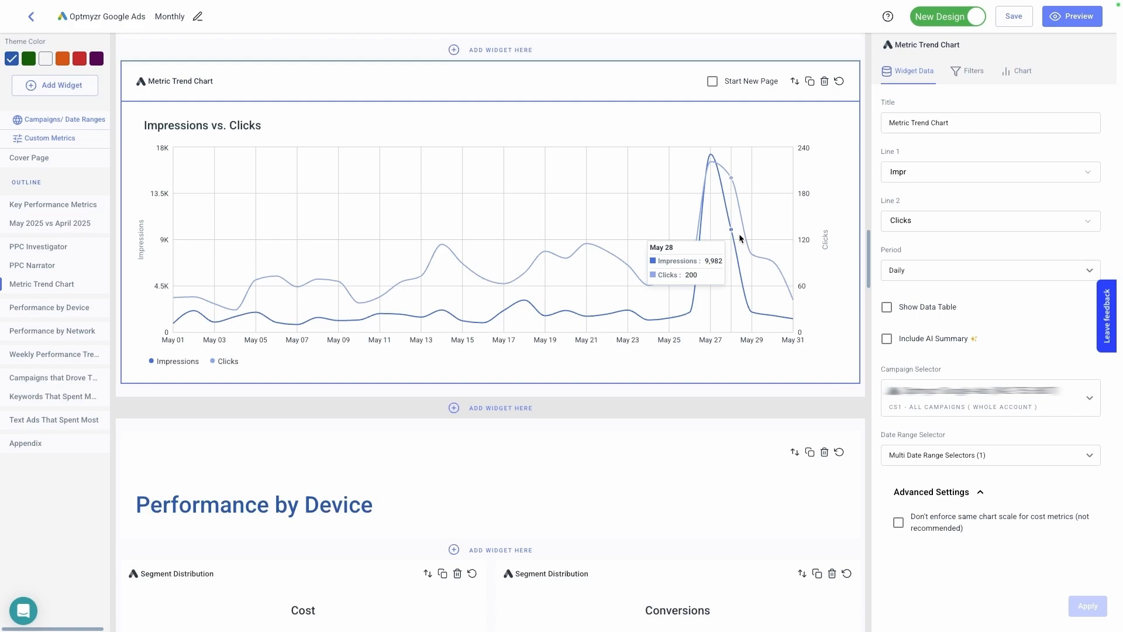
pyautogui.click(982, 461)
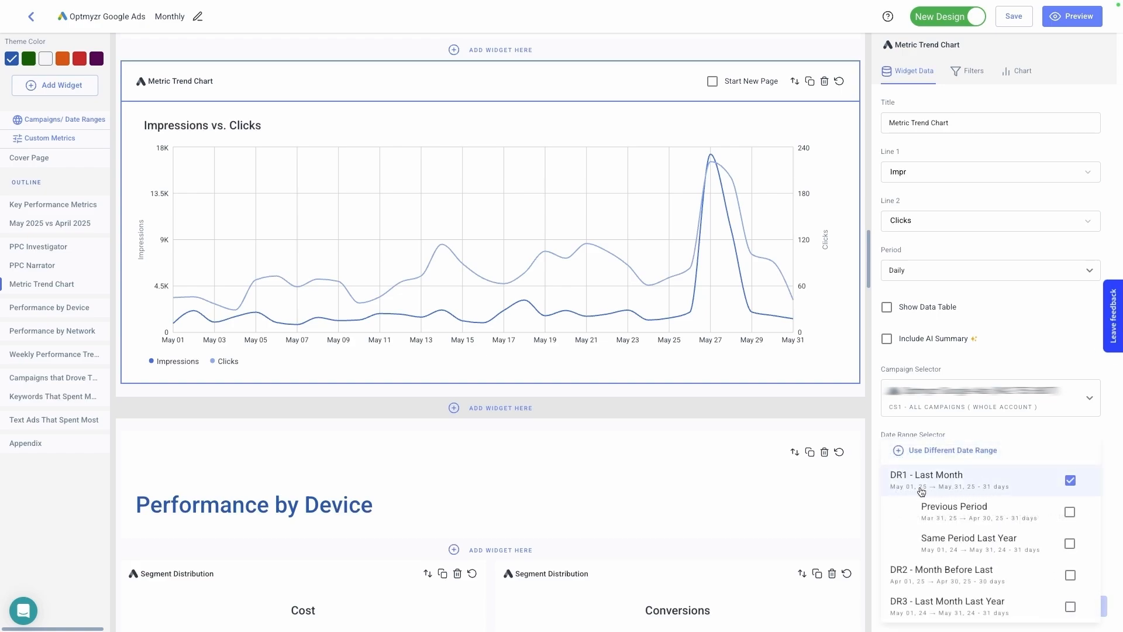
pyautogui.click(973, 515)
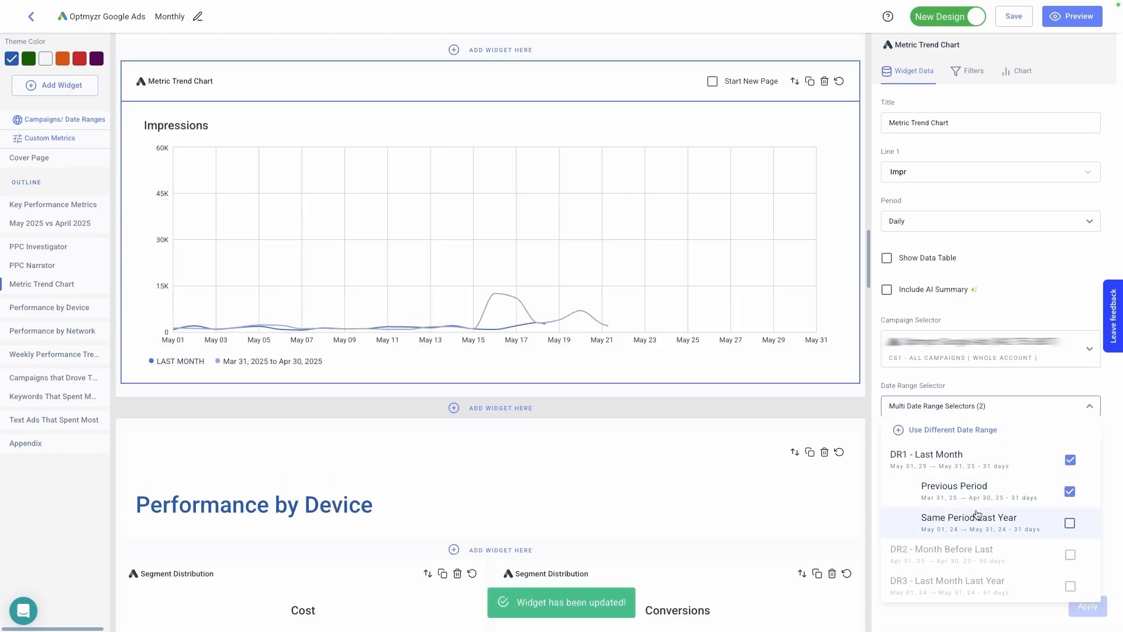
# - Set Line 1 of the Metric Trend Chart to Conv and apply the change
pyautogui.click(926, 172)
pyautogui.click(927, 175)
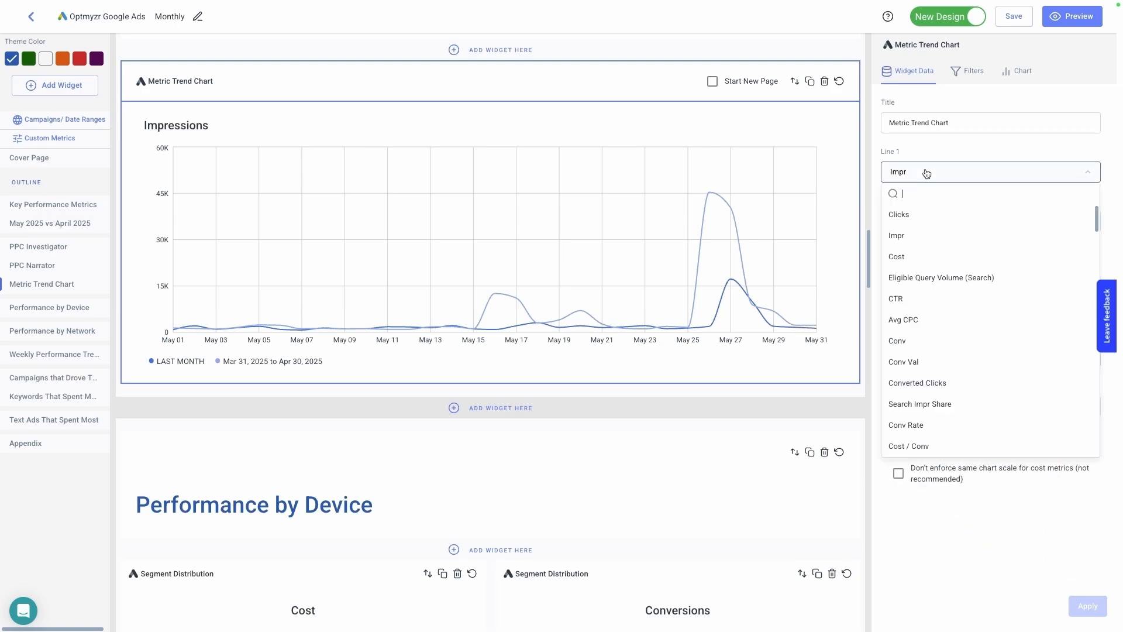
pyautogui.click(960, 340)
pyautogui.click(1083, 604)
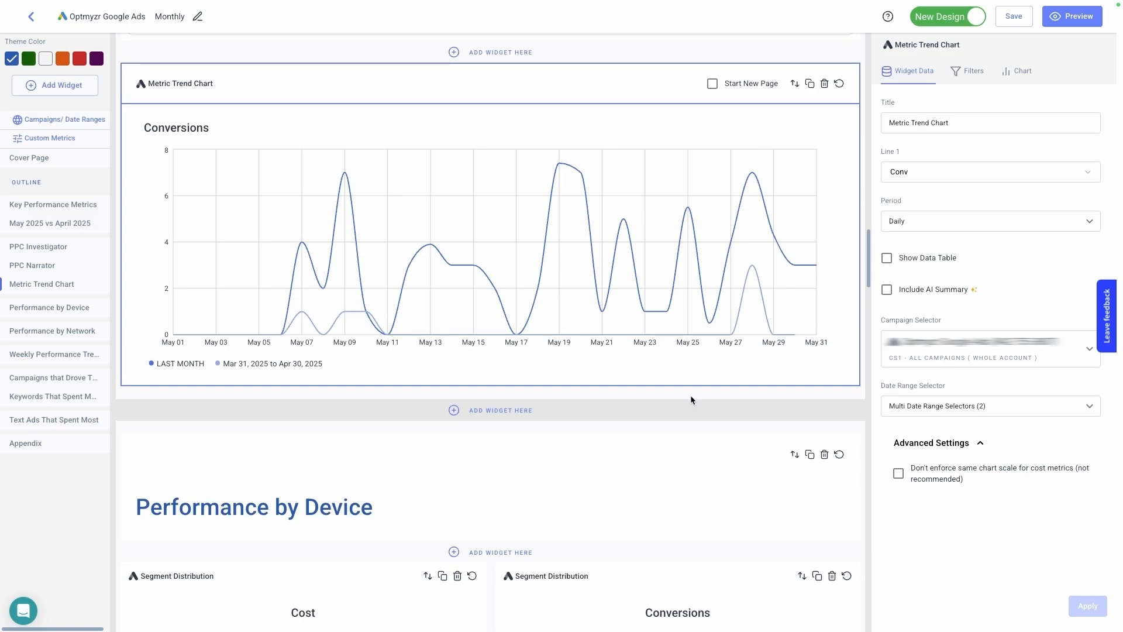
pyautogui.scroll(6, 692, 401)
pyautogui.scroll(8, 691, 400)
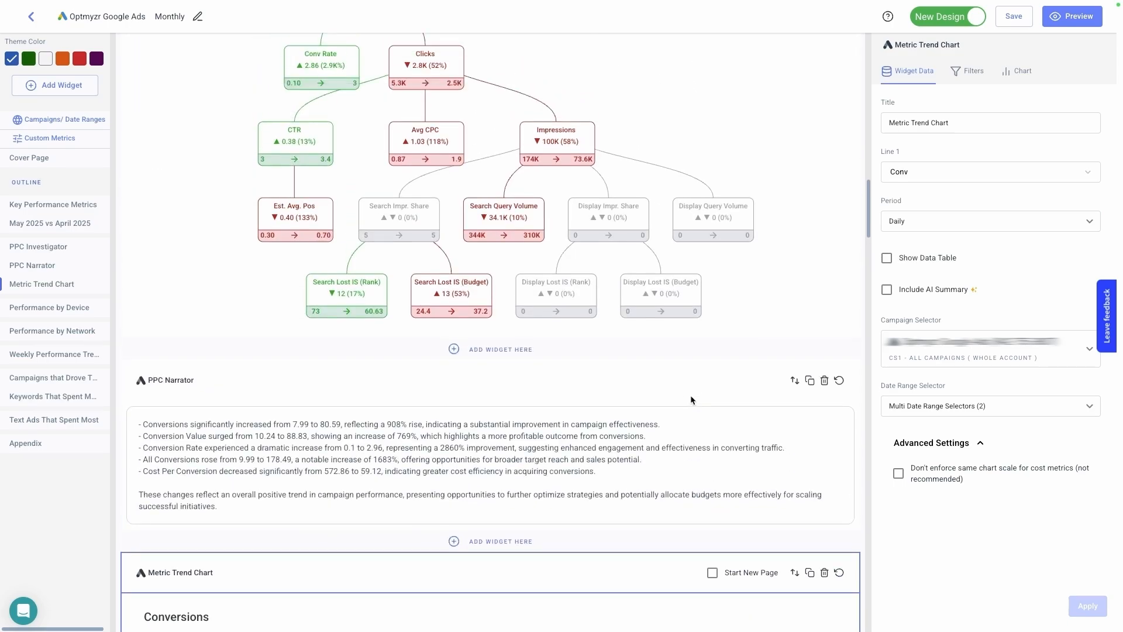
# - Add a Performance by Time Period widget from the Google Ads tables to the report
pyautogui.scroll(5, 691, 396)
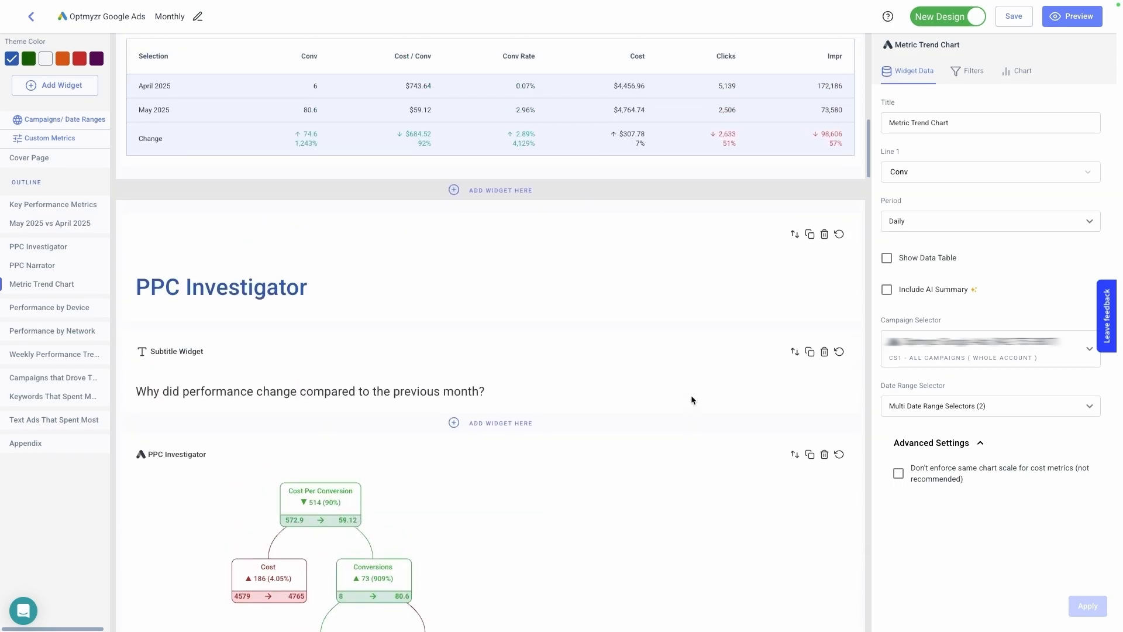
pyautogui.scroll(3, 691, 400)
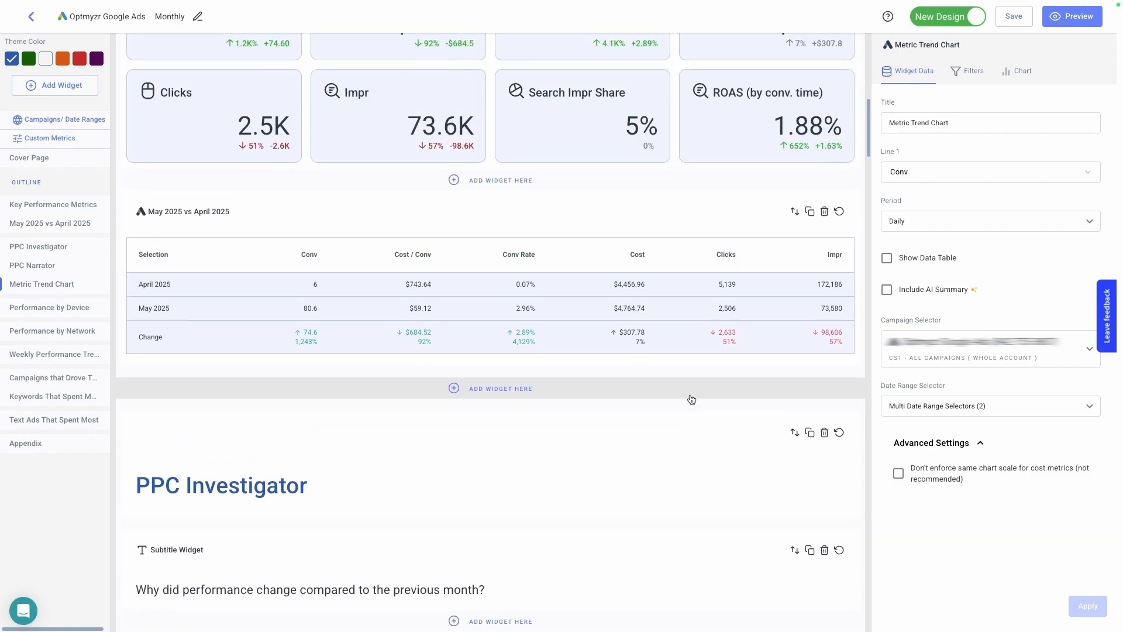
pyautogui.scroll(2, 690, 395)
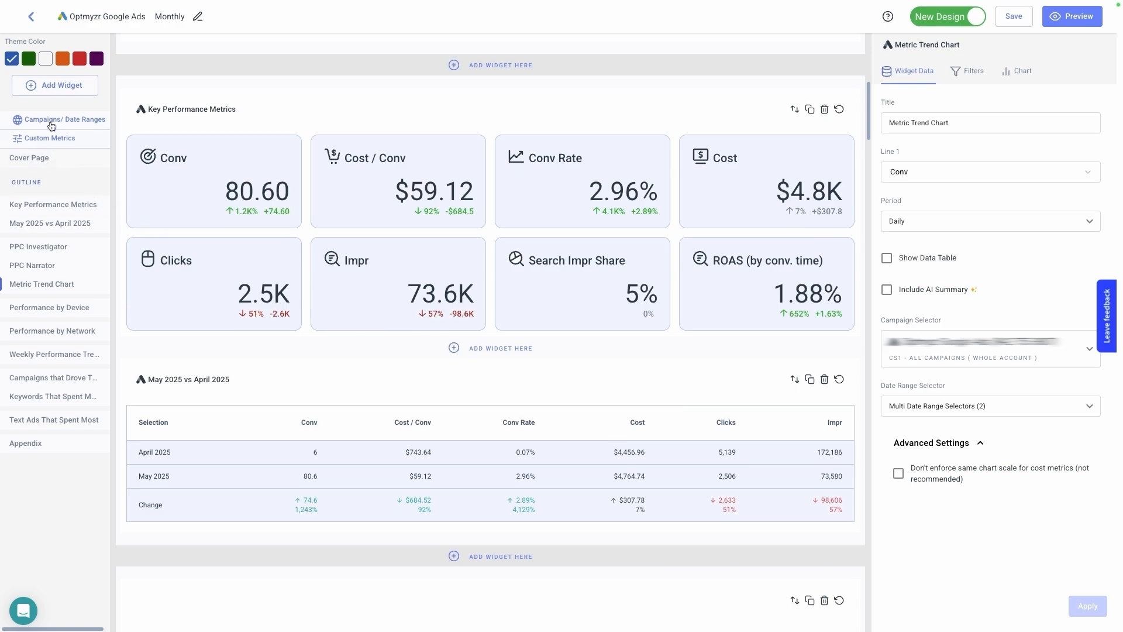
pyautogui.click(49, 85)
pyautogui.click(426, 197)
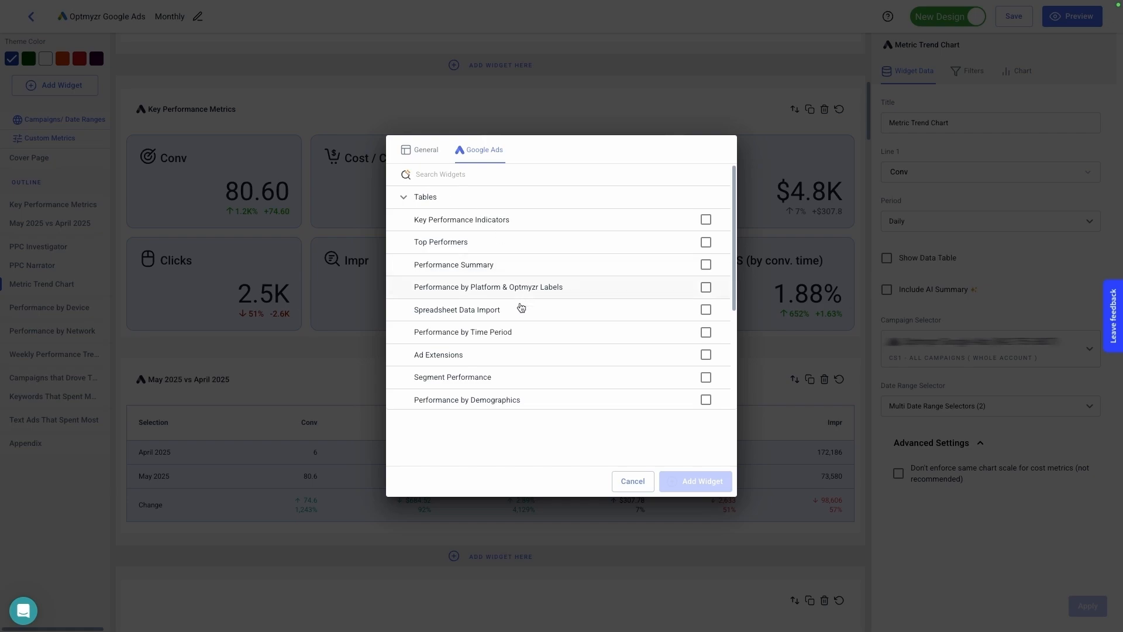
pyautogui.click(492, 333)
pyautogui.click(703, 482)
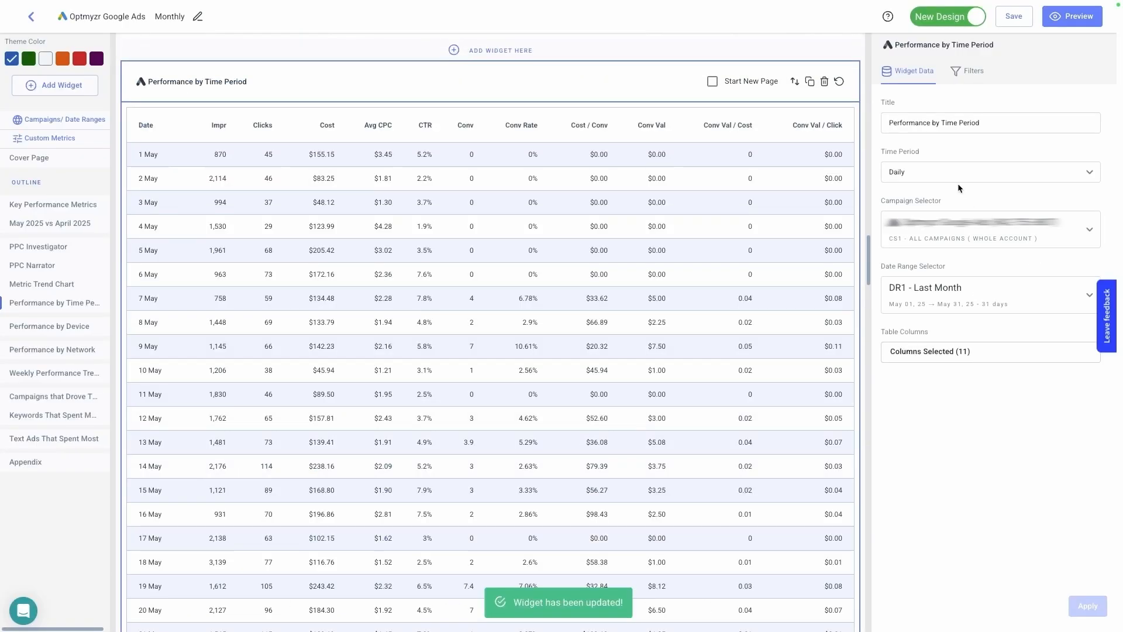
# - Set the time period of the Performance by Time Period table to Weekly and apply the change
pyautogui.click(942, 166)
pyautogui.click(916, 209)
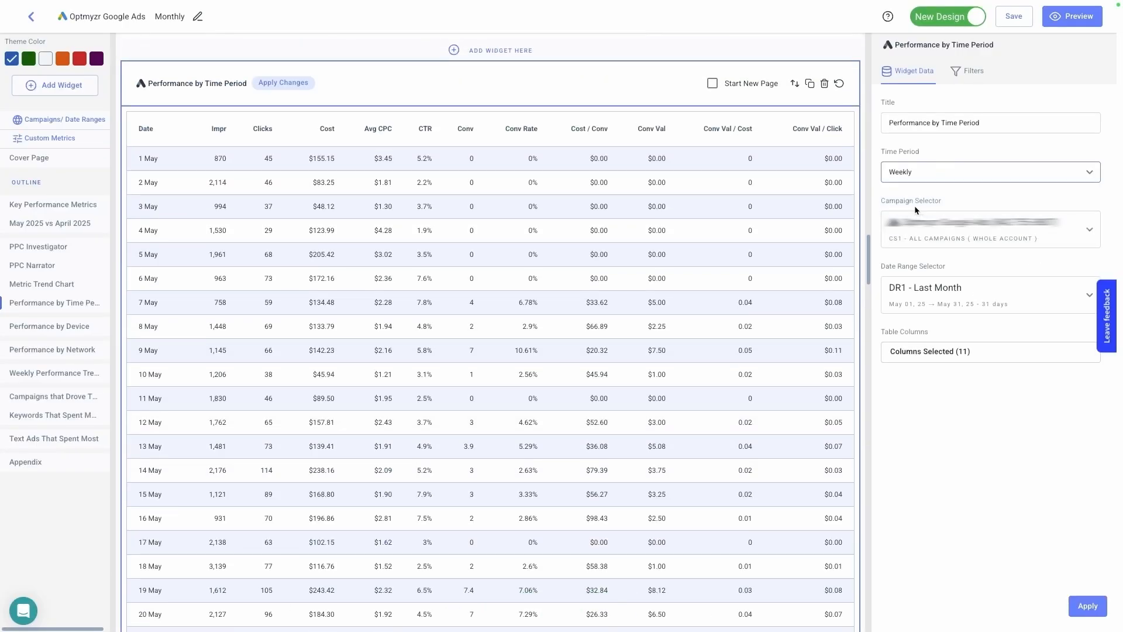
pyautogui.click(1085, 609)
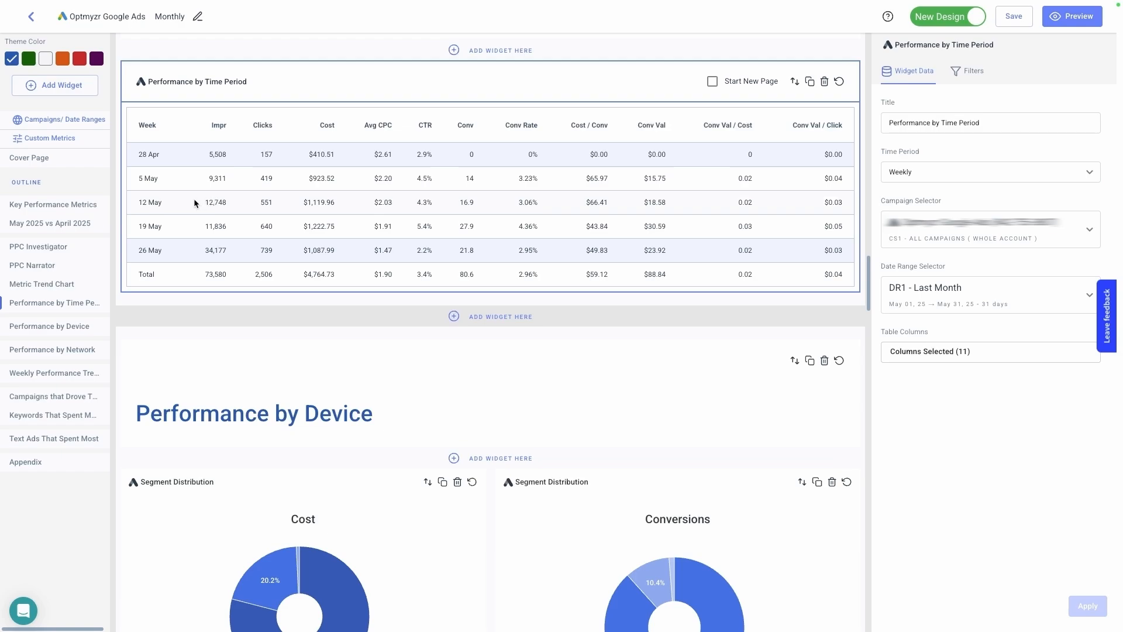
pyautogui.moveTo(199, 202); pyautogui.dragTo(840, 200)
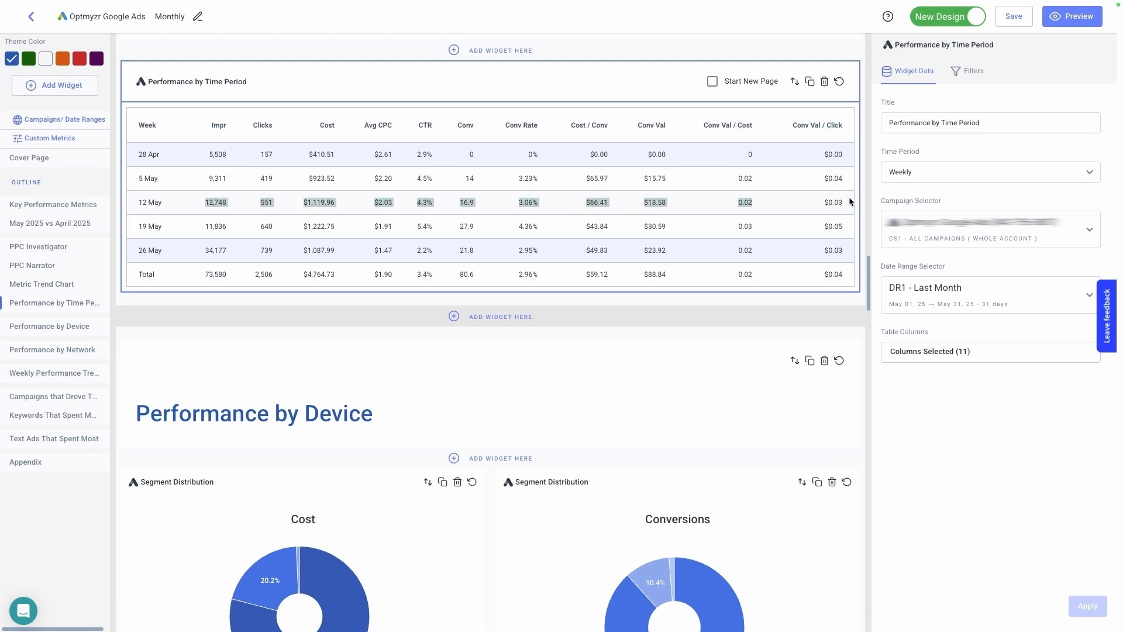
pyautogui.click(792, 206)
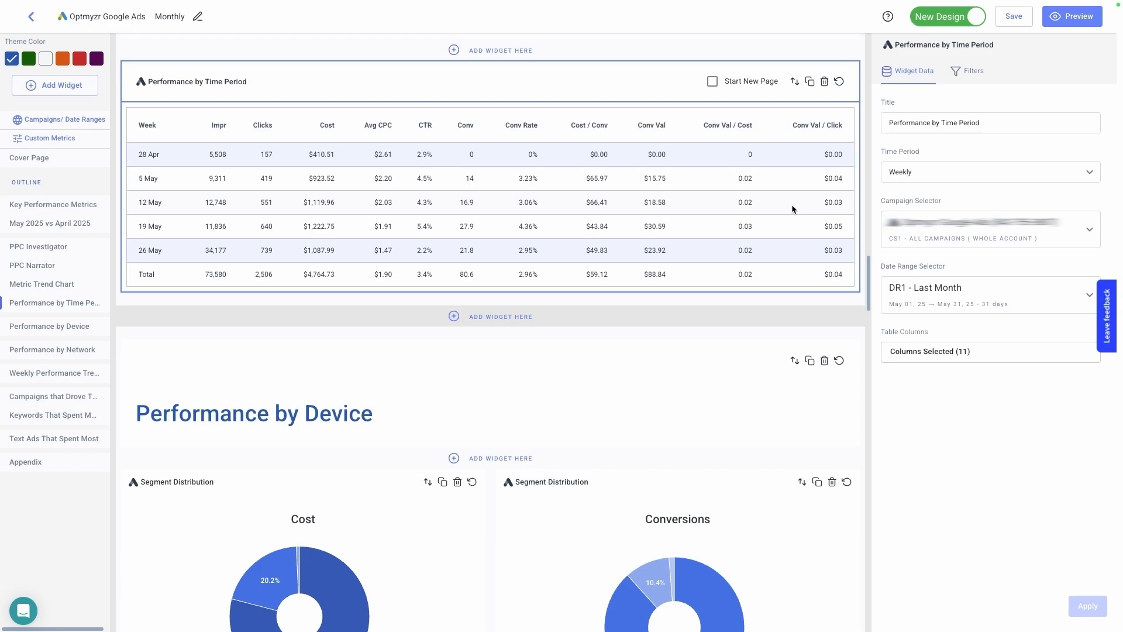
# - Add a Top Performers widget from the Google Ads tables below the Performance by Time Period table
pyautogui.click(68, 90)
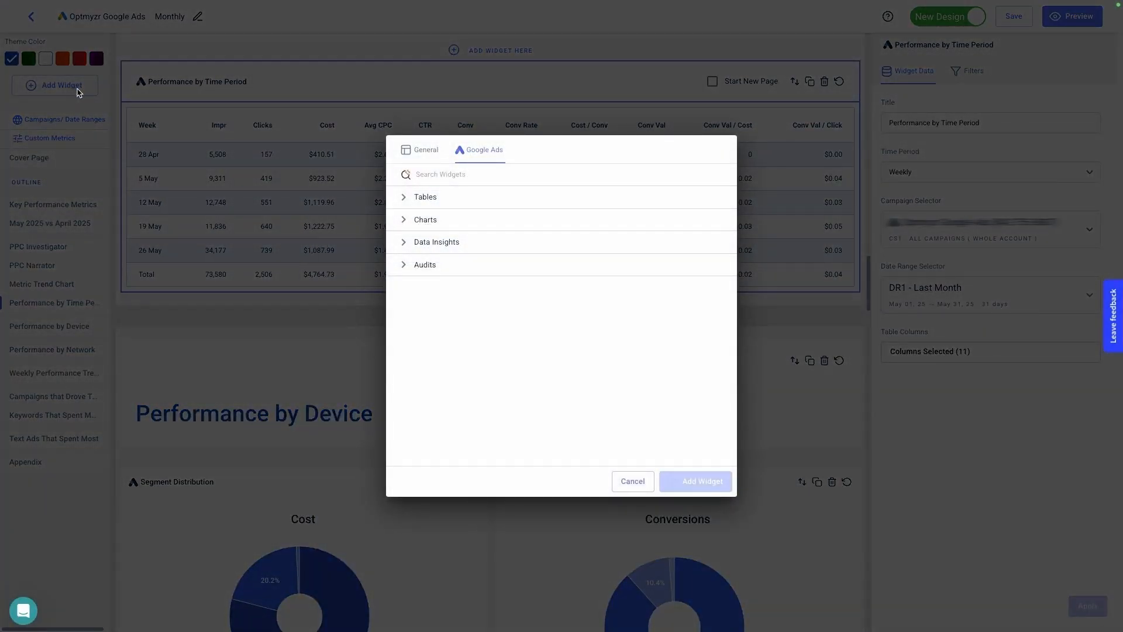
pyautogui.click(425, 198)
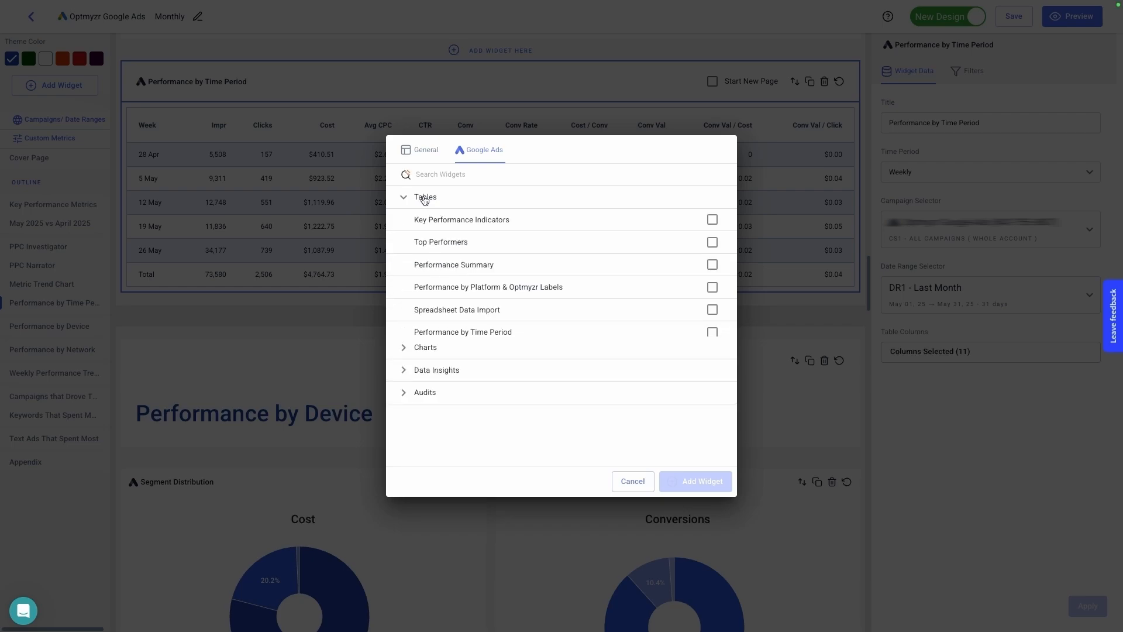
pyautogui.click(446, 242)
pyautogui.click(704, 482)
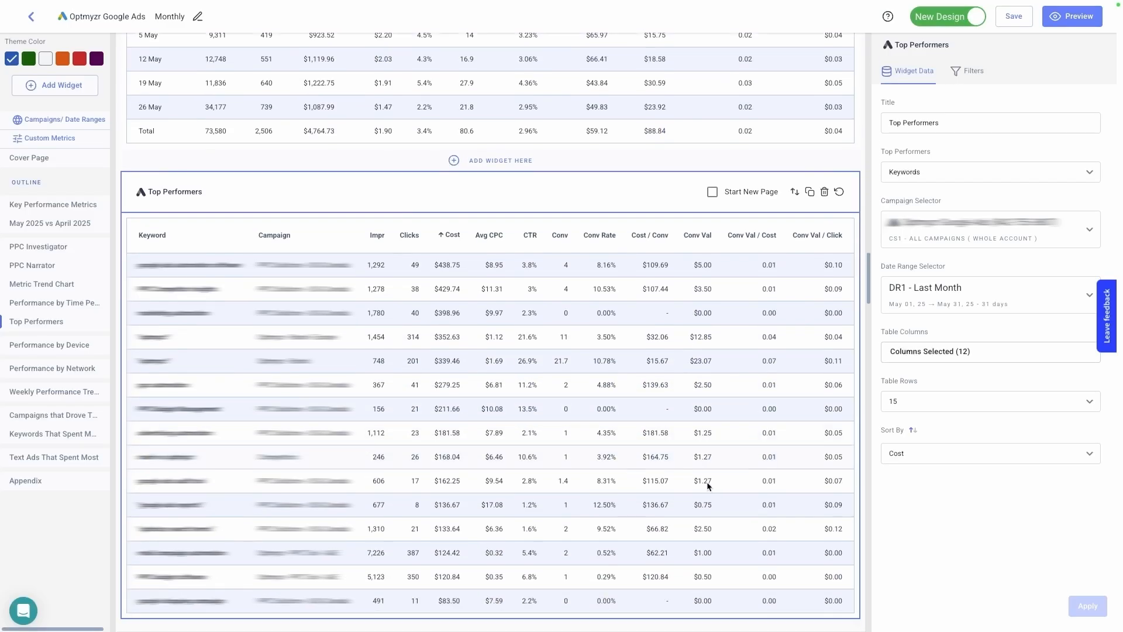
# - Keep Keywords for the Top Performers table, sort by Conv Val with 5 rows, title it Top 5 Performing Keywords and apply
pyautogui.click(939, 174)
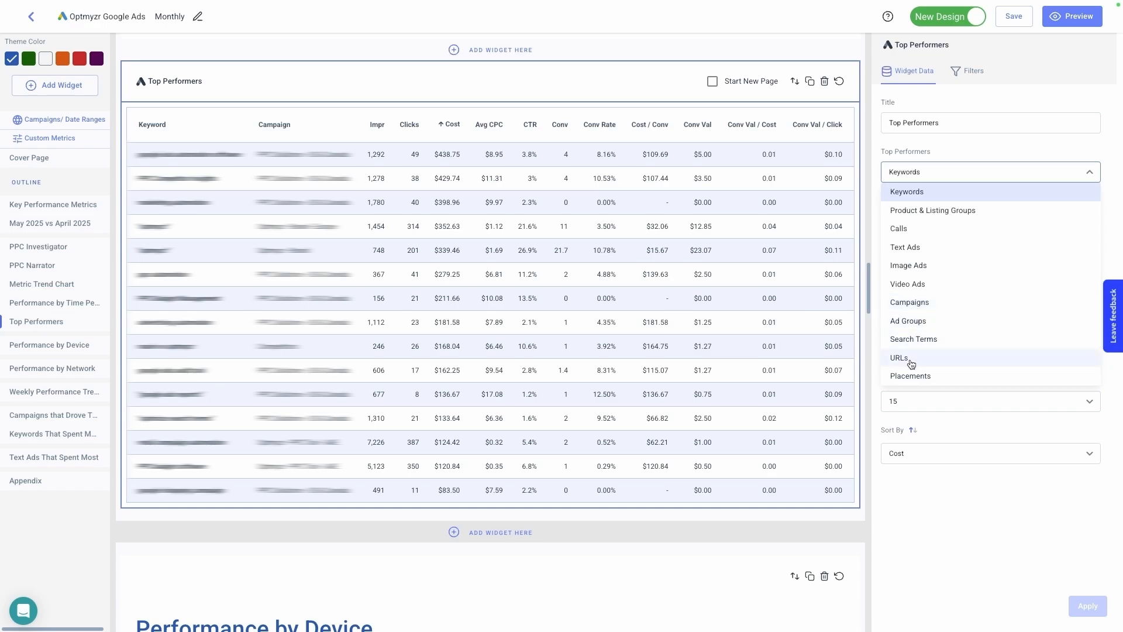
pyautogui.click(926, 195)
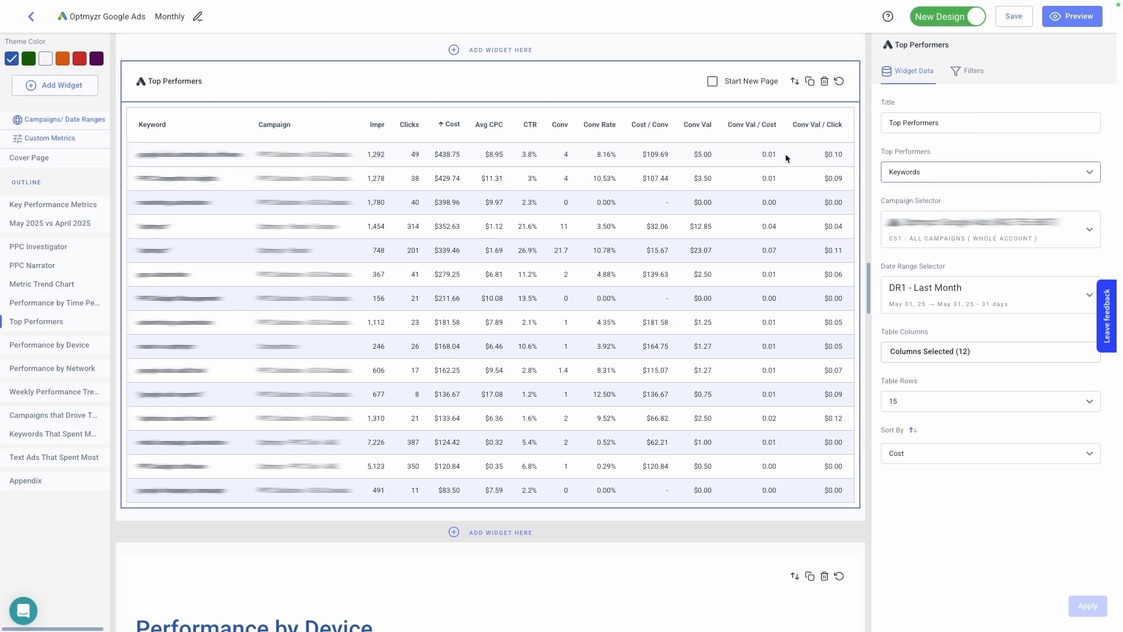
pyautogui.click(927, 452)
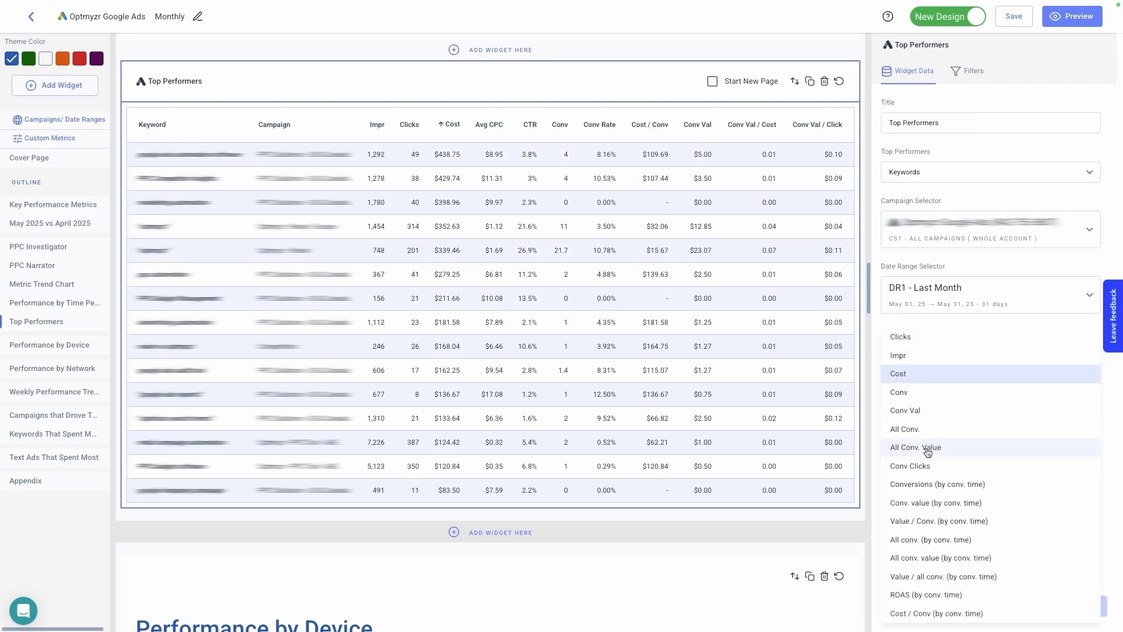
pyautogui.click(928, 411)
pyautogui.click(928, 399)
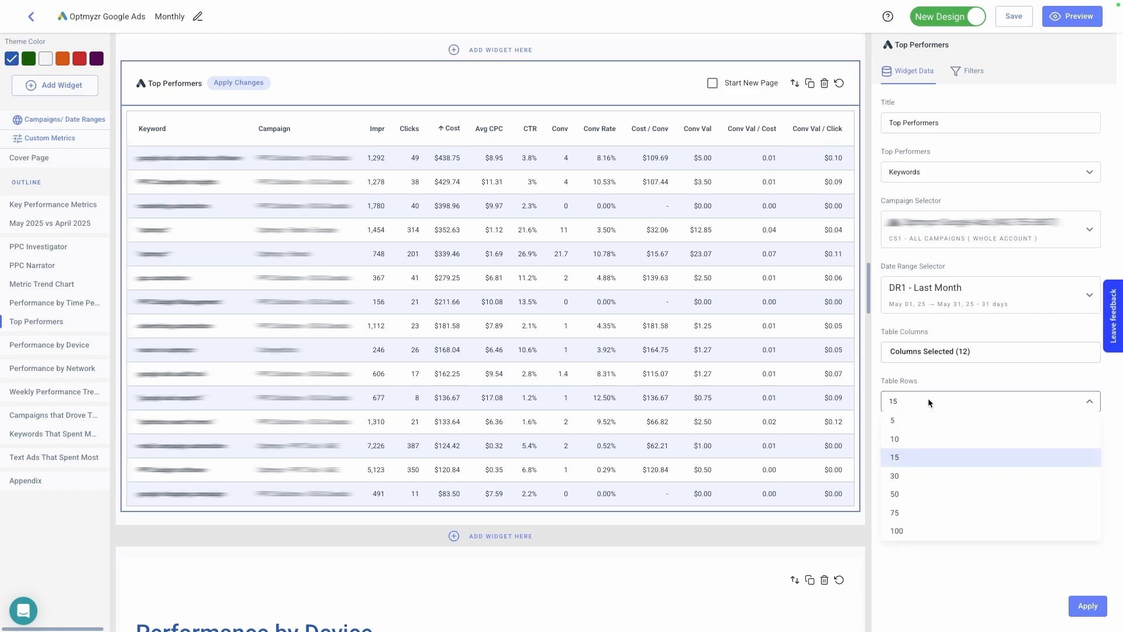
pyautogui.click(916, 427)
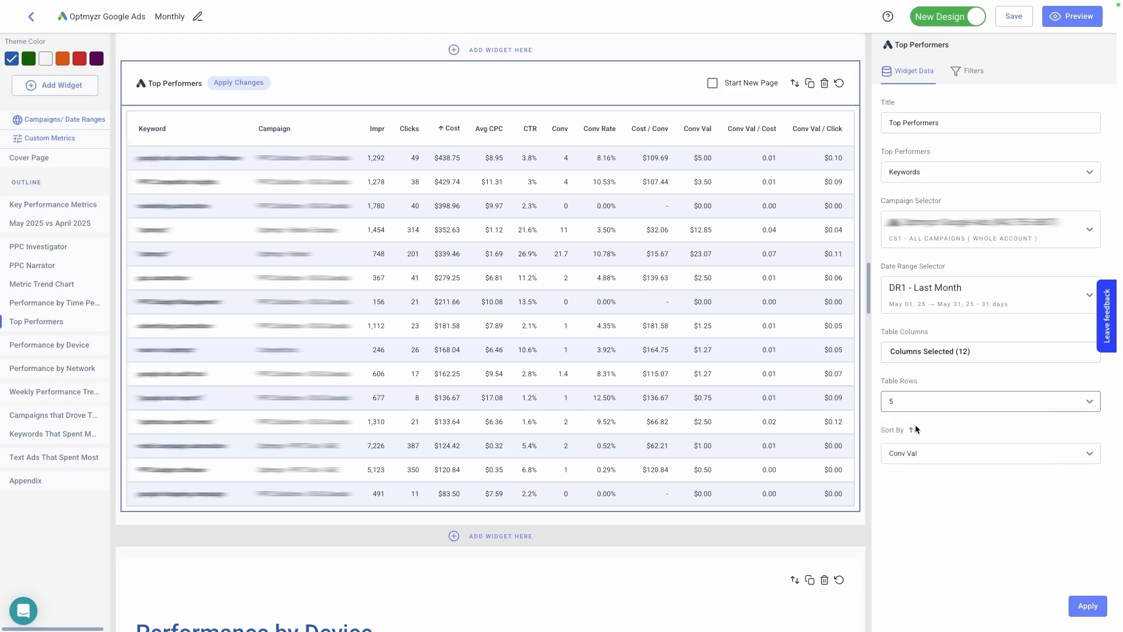
pyautogui.click(1081, 609)
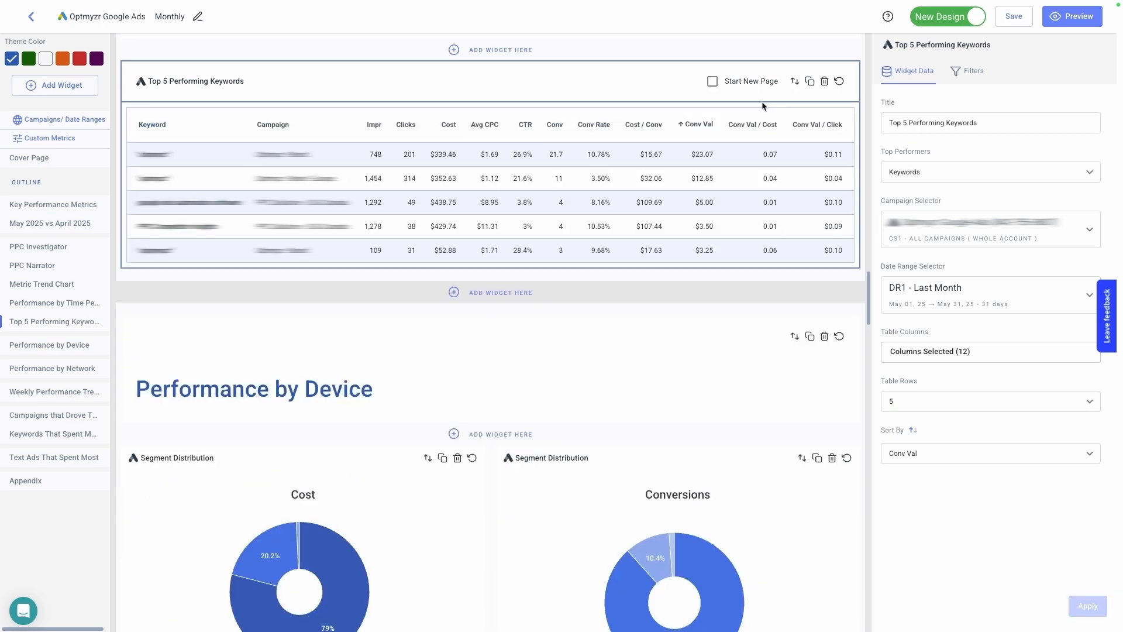
# - Duplicate the Top 5 Performing Keywords widget, then retitle the copy Top 5 Performing URLs and switch it to URLs
pyautogui.click(811, 82)
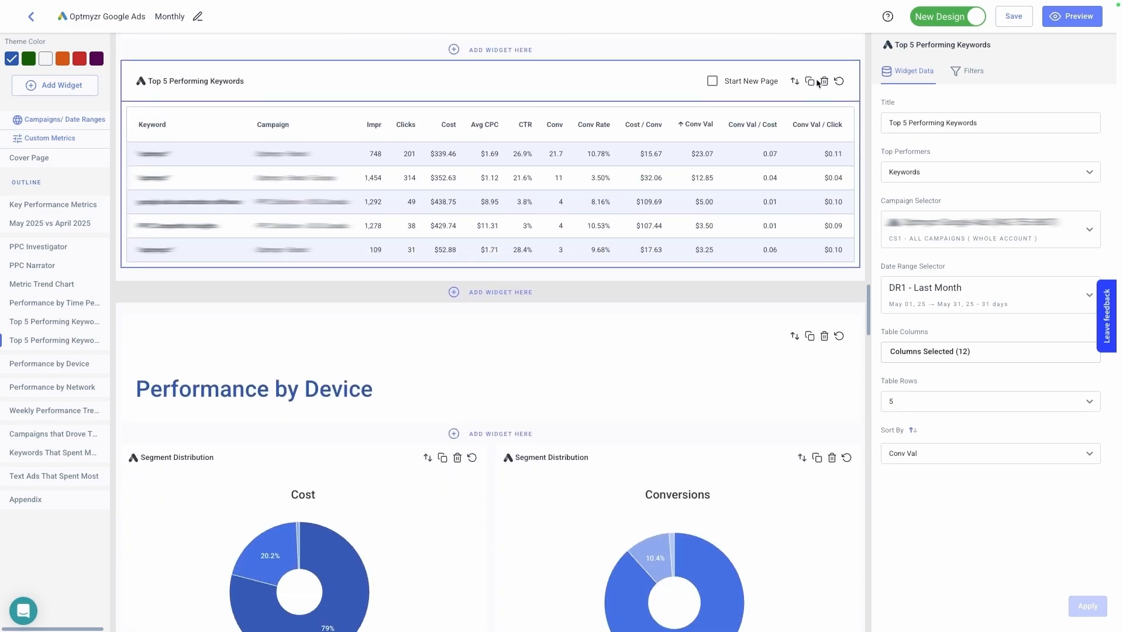
pyautogui.click(968, 122)
pyautogui.moveTo(944, 123); pyautogui.dragTo(991, 124)
pyautogui.write('URLs')
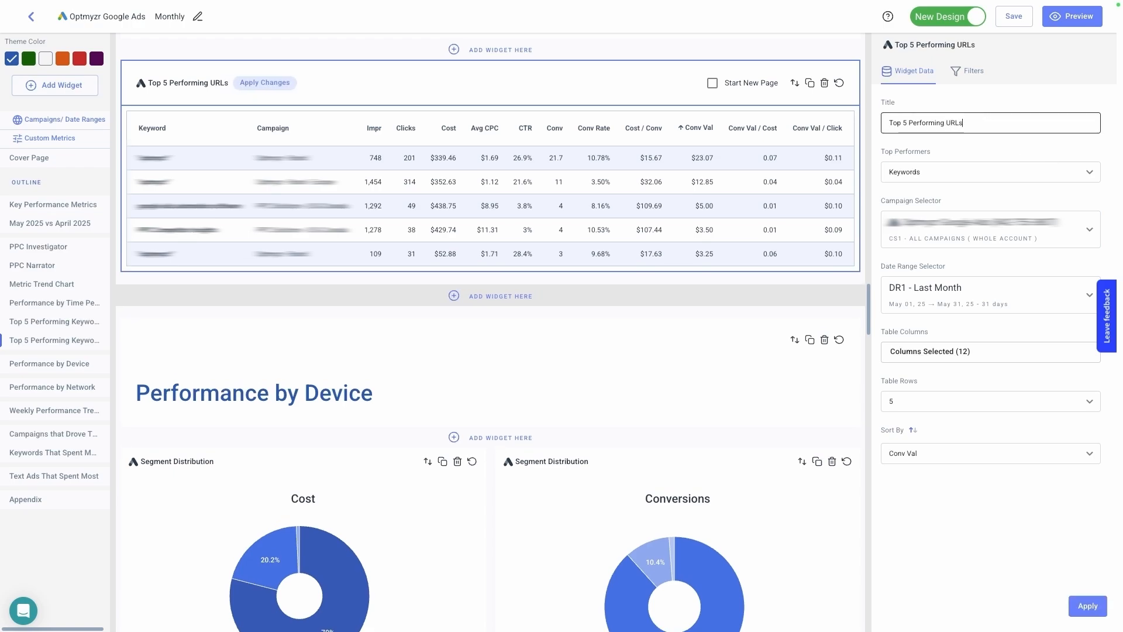
pyautogui.click(986, 171)
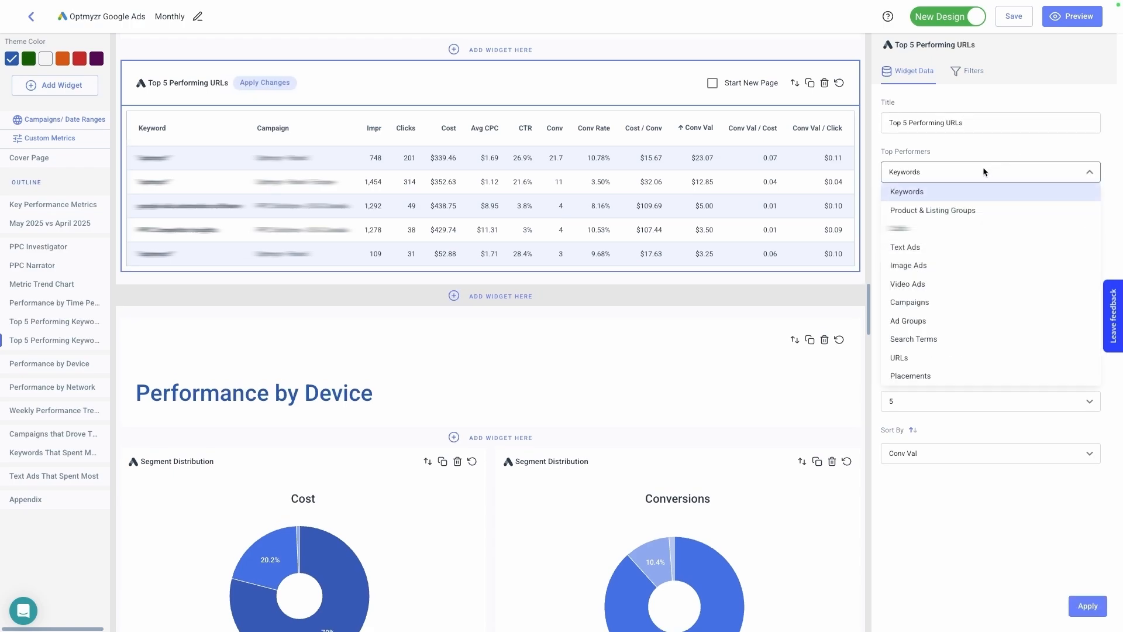
pyautogui.click(944, 360)
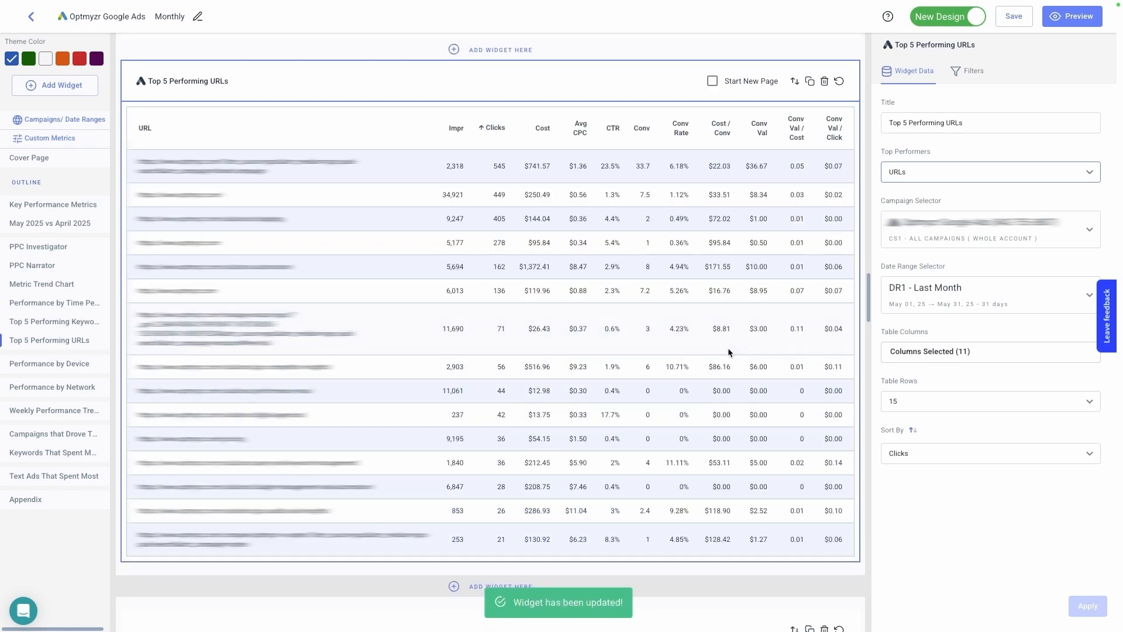
# - Limit the Top 5 Performing URLs table to 5 rows sorted by Conv Val and apply the changes
pyautogui.click(912, 404)
pyautogui.click(913, 420)
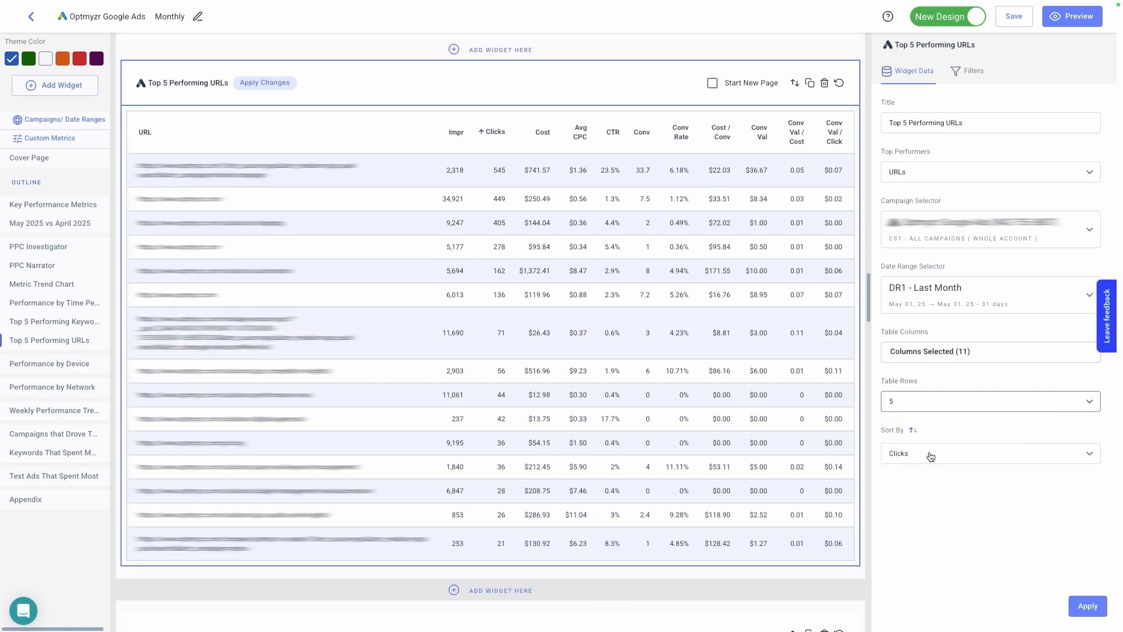
pyautogui.click(932, 451)
pyautogui.click(936, 545)
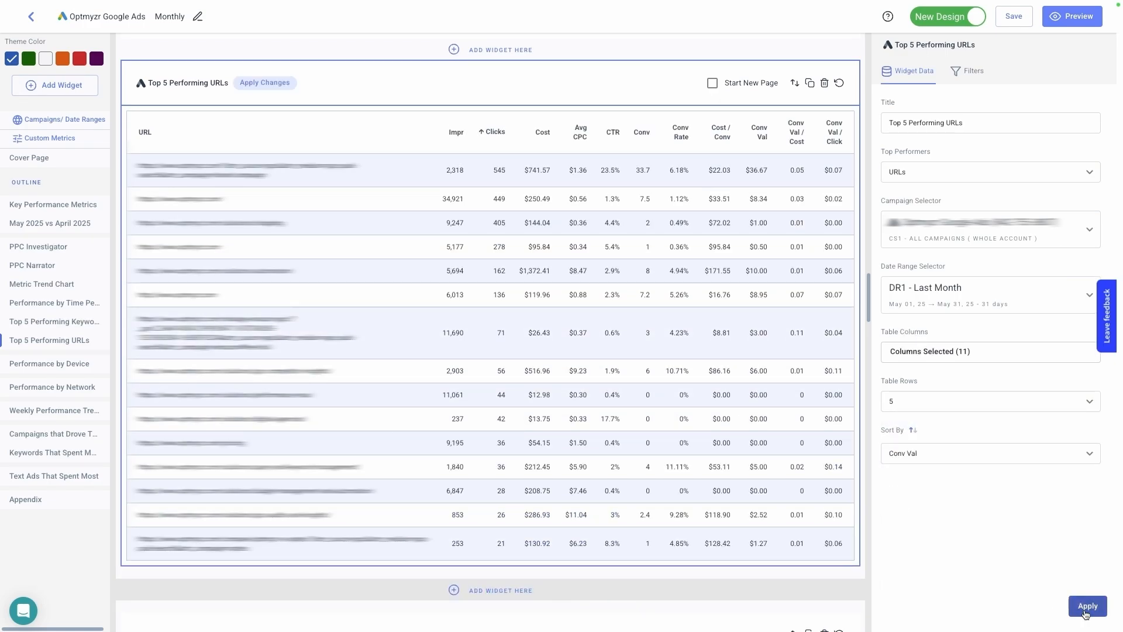
pyautogui.click(1087, 606)
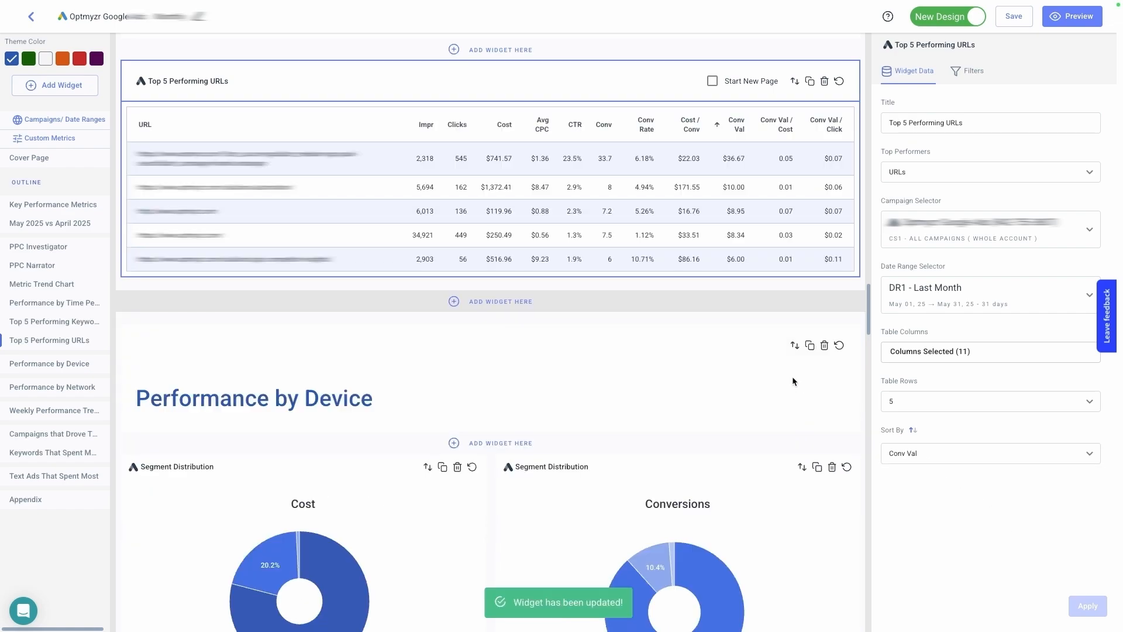
pyautogui.scroll(3, 792, 377)
pyautogui.scroll(2, 838, 381)
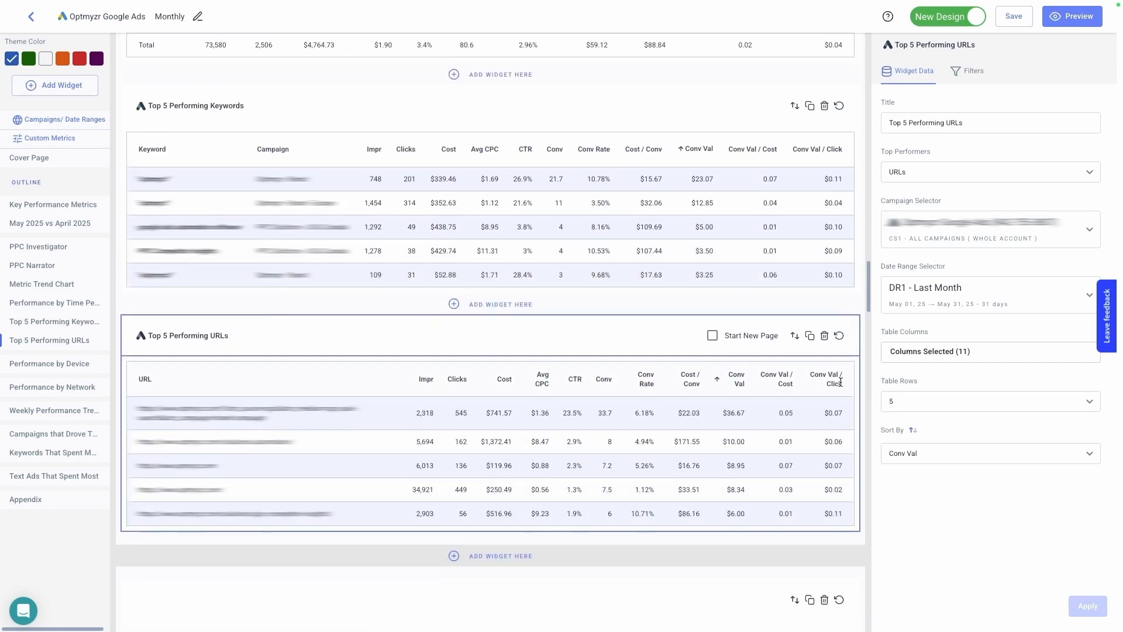
pyautogui.click(861, 302)
pyautogui.click(632, 481)
pyautogui.scroll(-3, 496, 309)
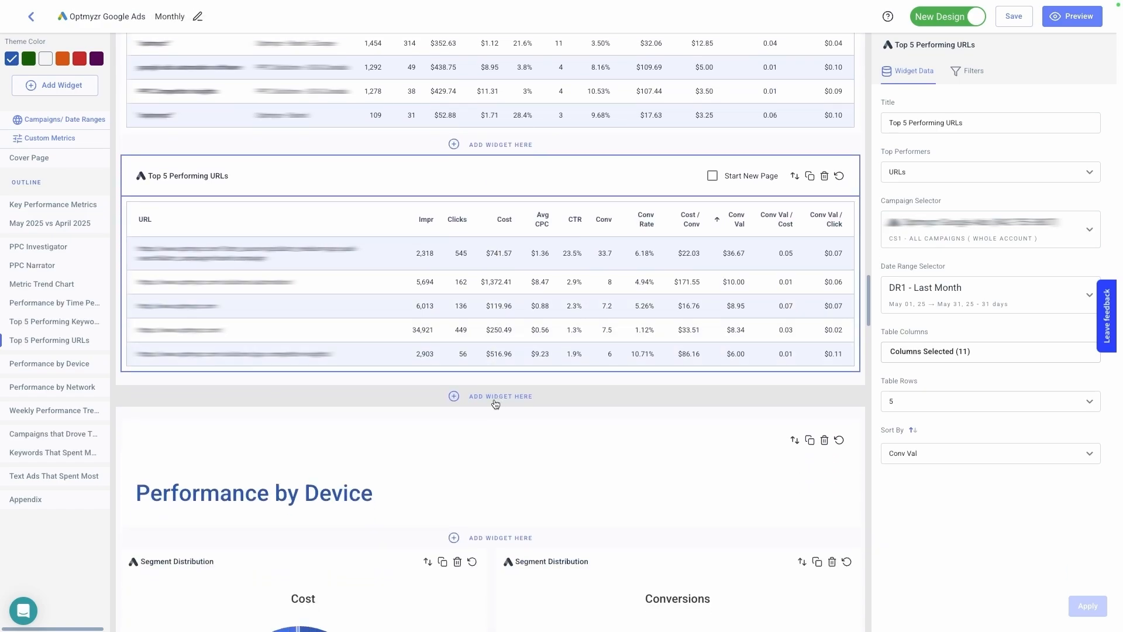
# - Add a Search Terms Analysis widget from the Google Ads data insights below the Top 5 Performing URLs table
pyautogui.click(495, 402)
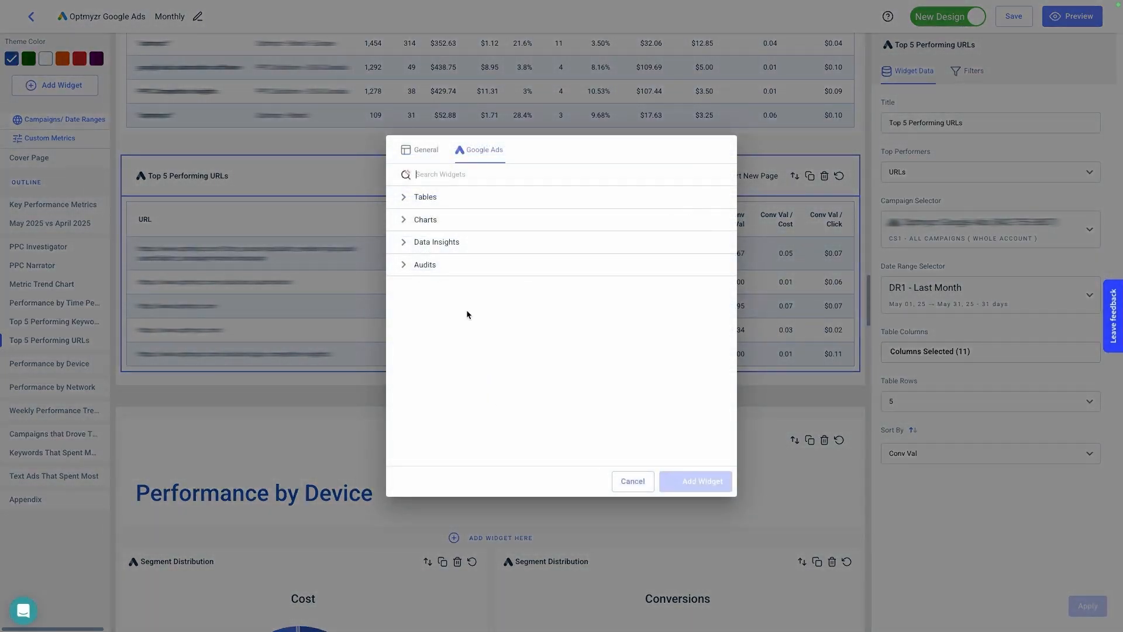
pyautogui.click(450, 243)
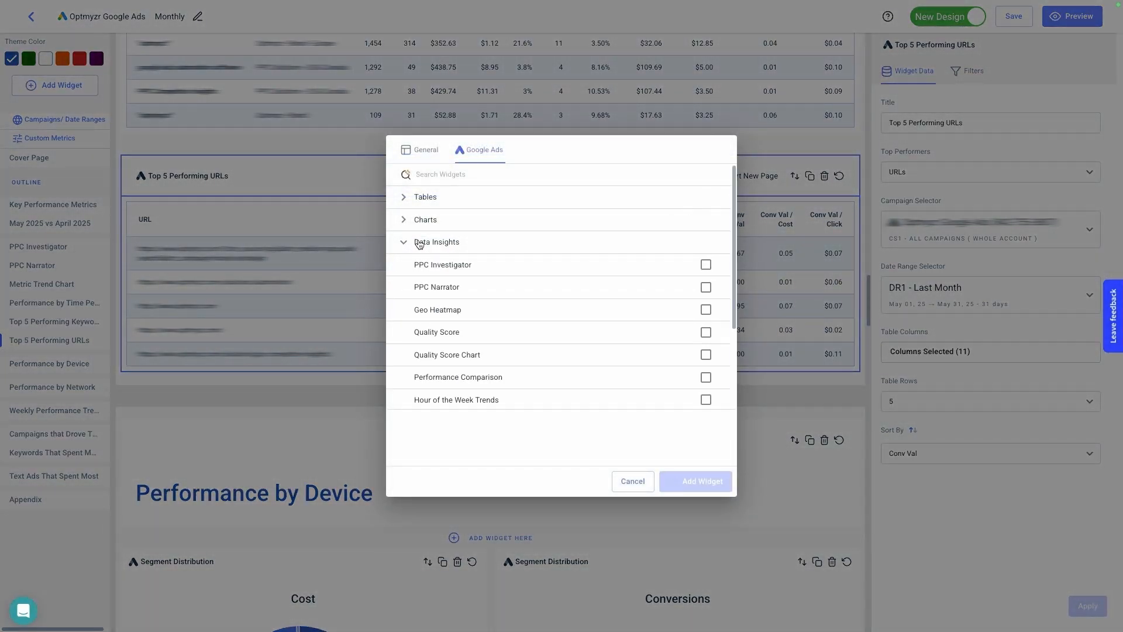
pyautogui.scroll(-2, 484, 245)
pyautogui.scroll(-1, 485, 245)
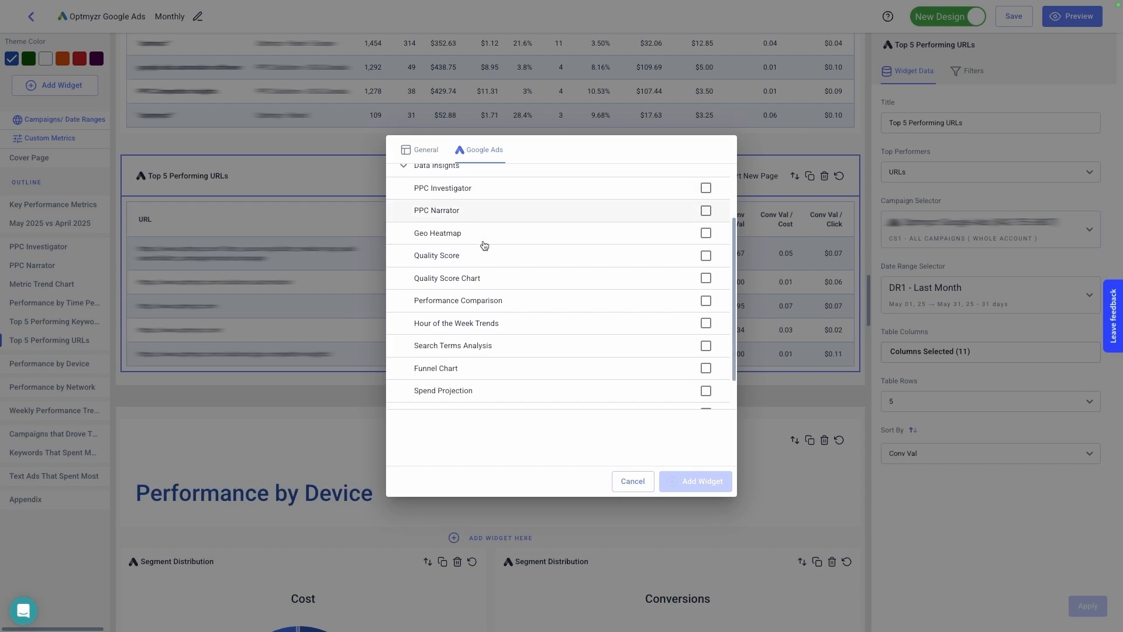
pyautogui.click(468, 349)
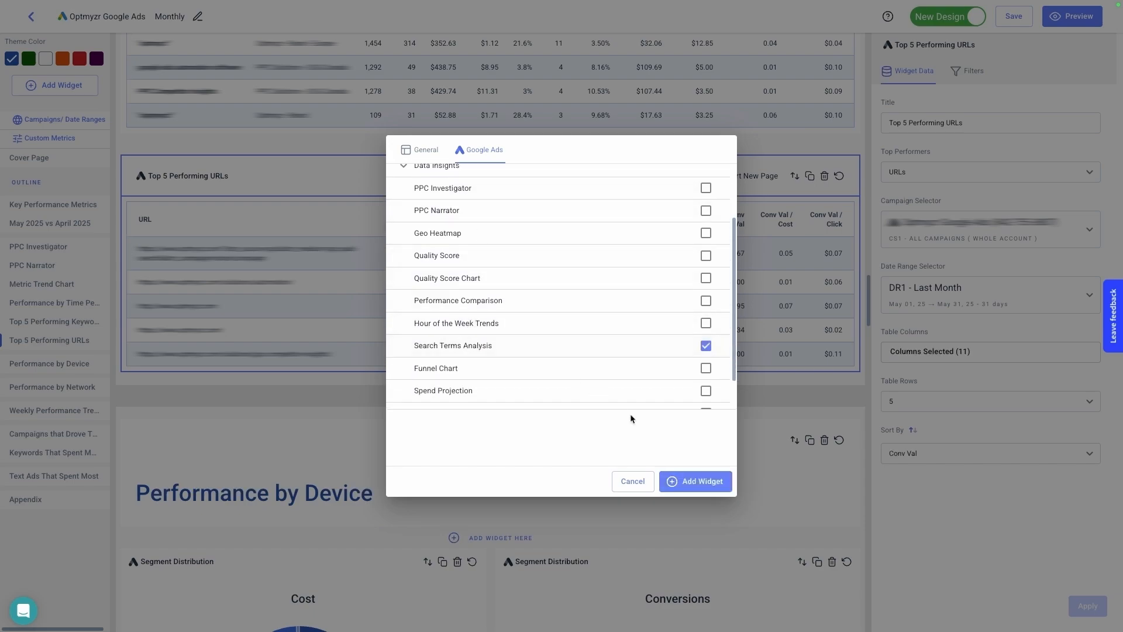
pyautogui.click(703, 480)
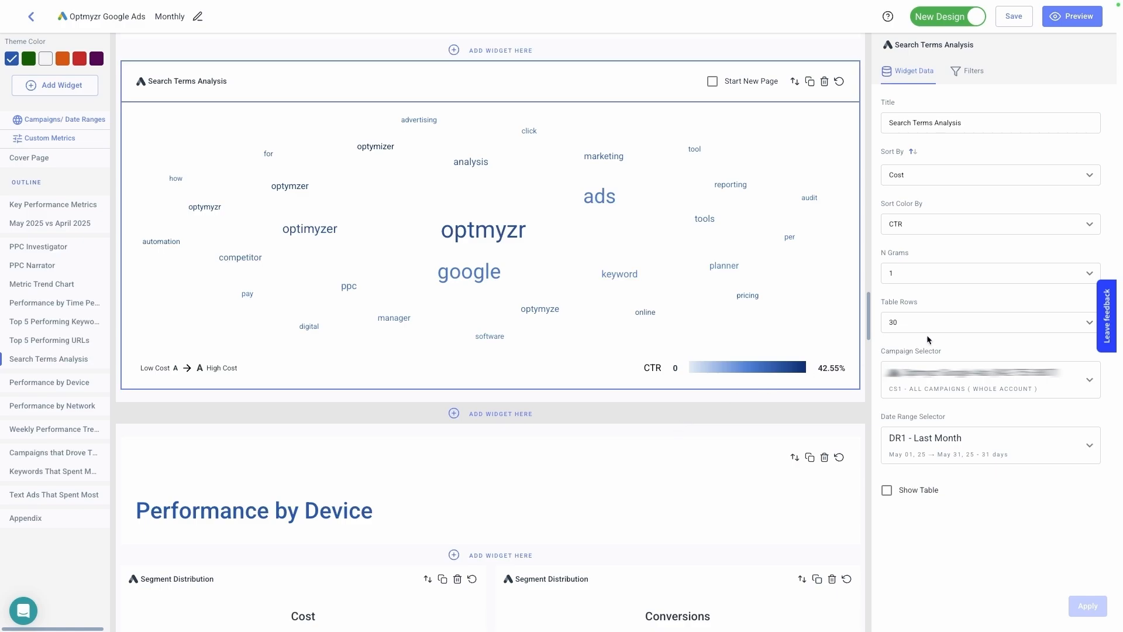
# - Set N Grams of the Search Terms Analysis widget to 2 and apply the change
pyautogui.click(937, 275)
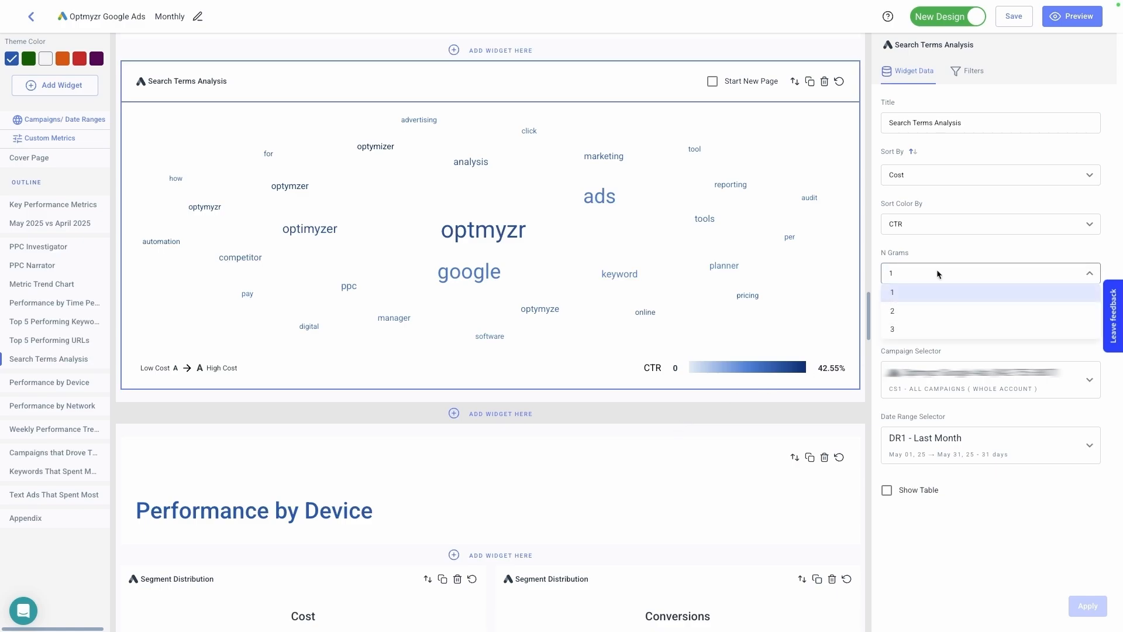
pyautogui.click(913, 311)
pyautogui.click(1087, 605)
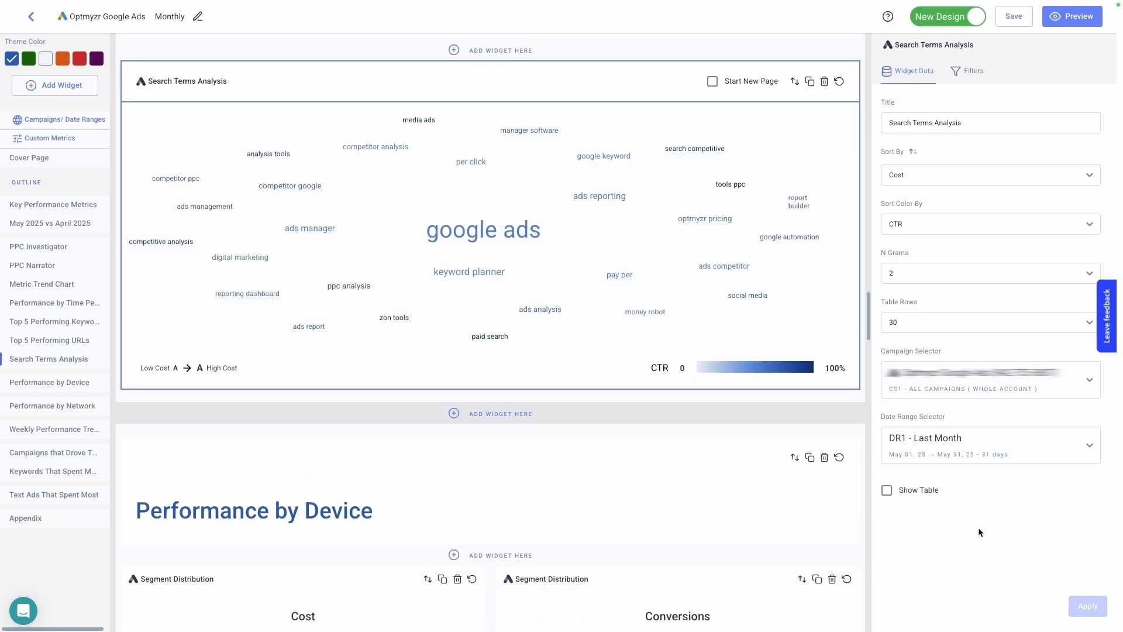
# - Sort the Search Terms Analysis widget by Conversions and apply the change
pyautogui.click(931, 174)
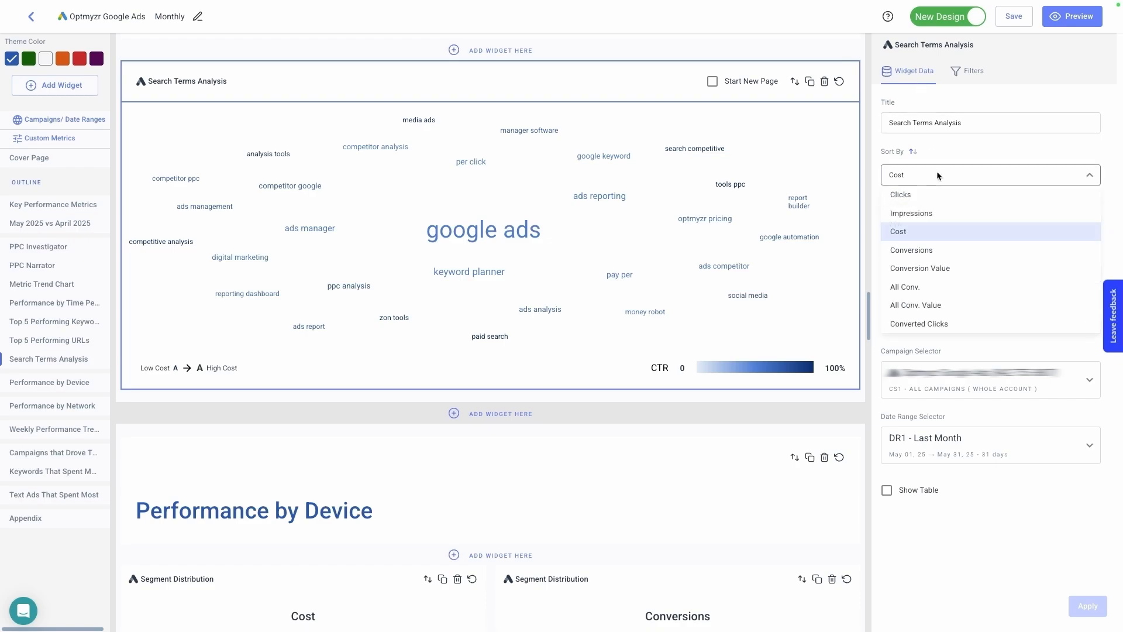
pyautogui.click(930, 250)
pyautogui.click(1082, 607)
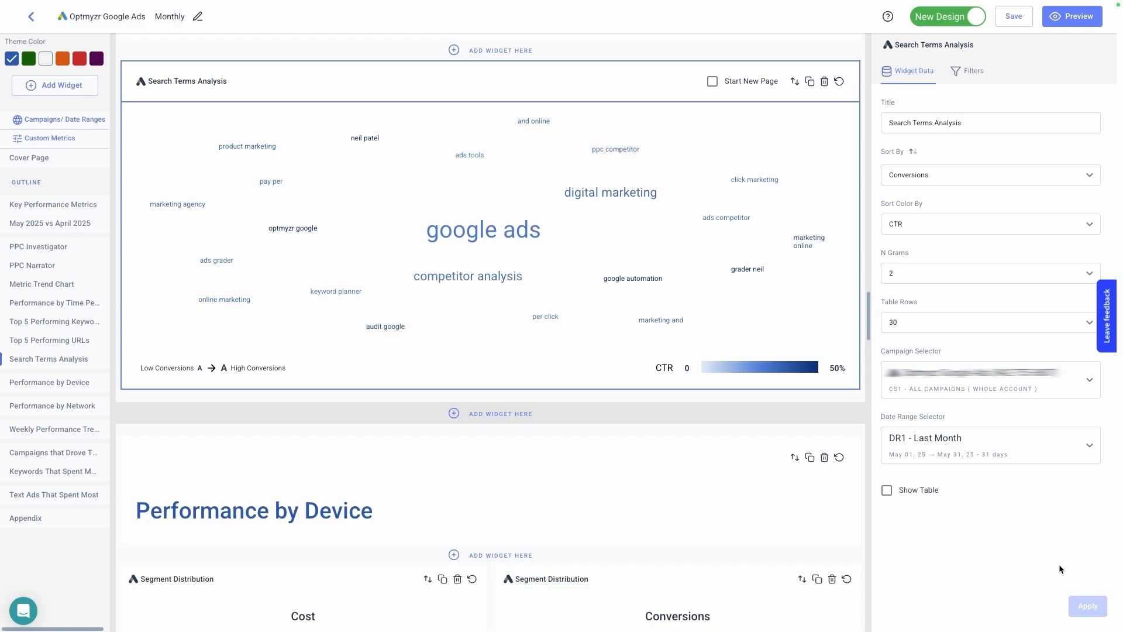
# - Show the data table beneath the word cloud in the Search Terms Analysis widget and apply the change
pyautogui.click(888, 491)
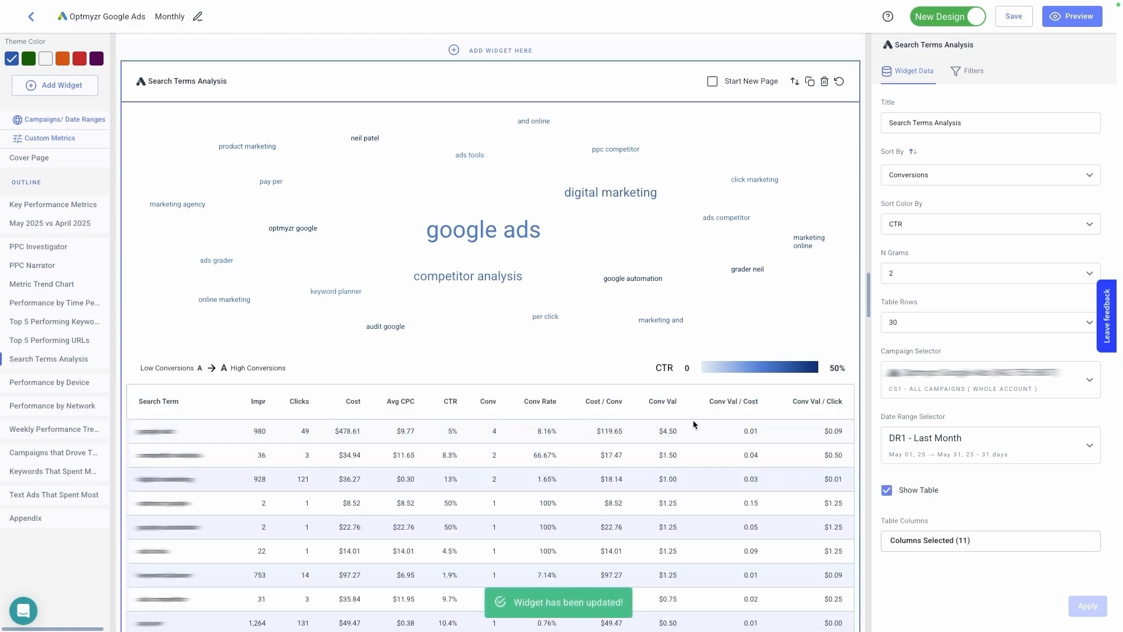
pyautogui.scroll(-2, 693, 419)
pyautogui.scroll(-3, 696, 406)
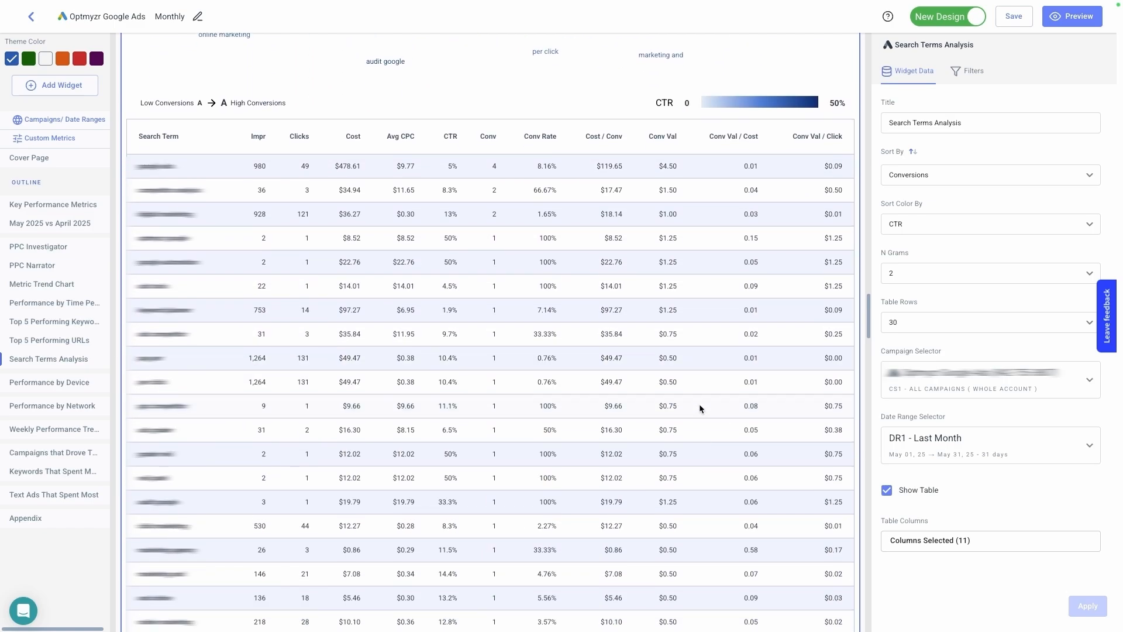
pyautogui.scroll(-2, 700, 404)
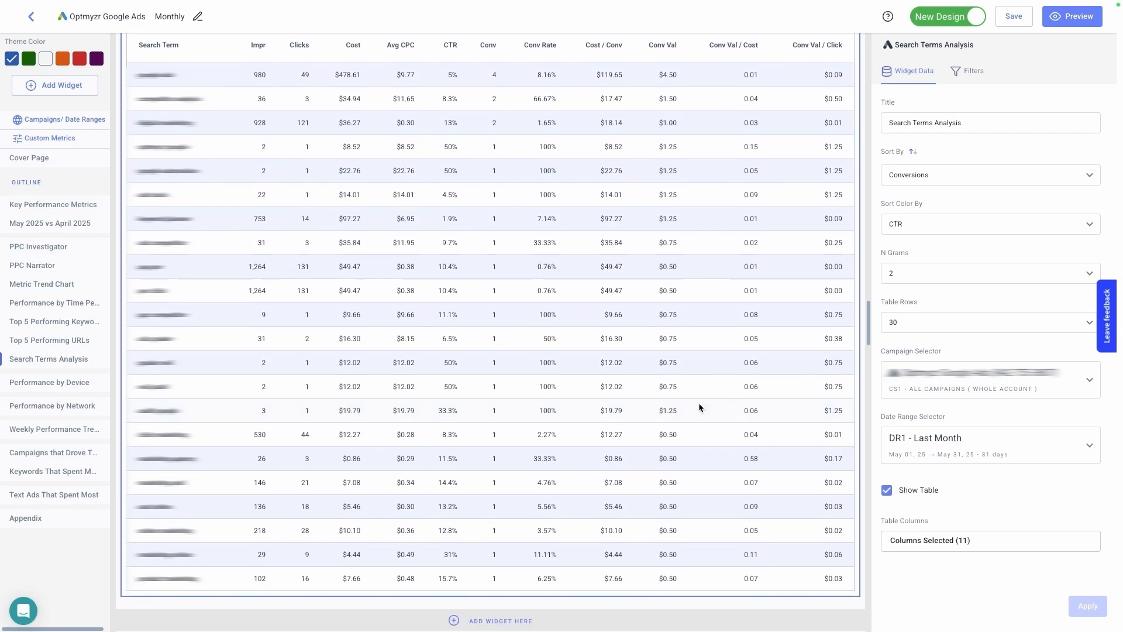
# - Add a Geo Heatmap widget from the Google Ads data insights below the Search Terms Analysis widget
pyautogui.scroll(-3, 698, 403)
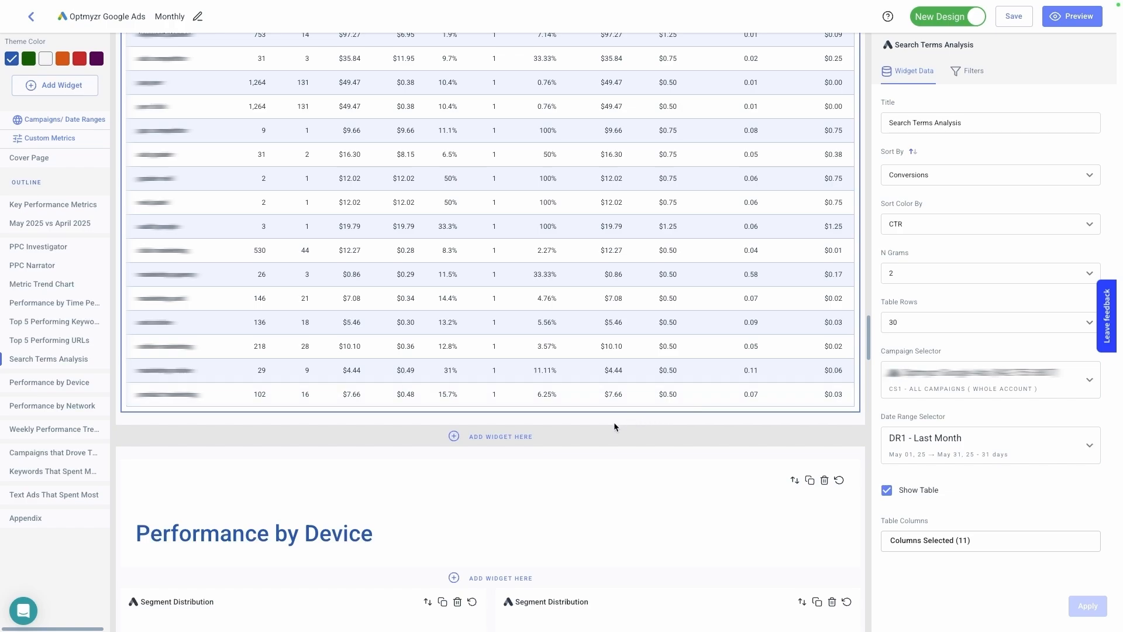
pyautogui.click(610, 438)
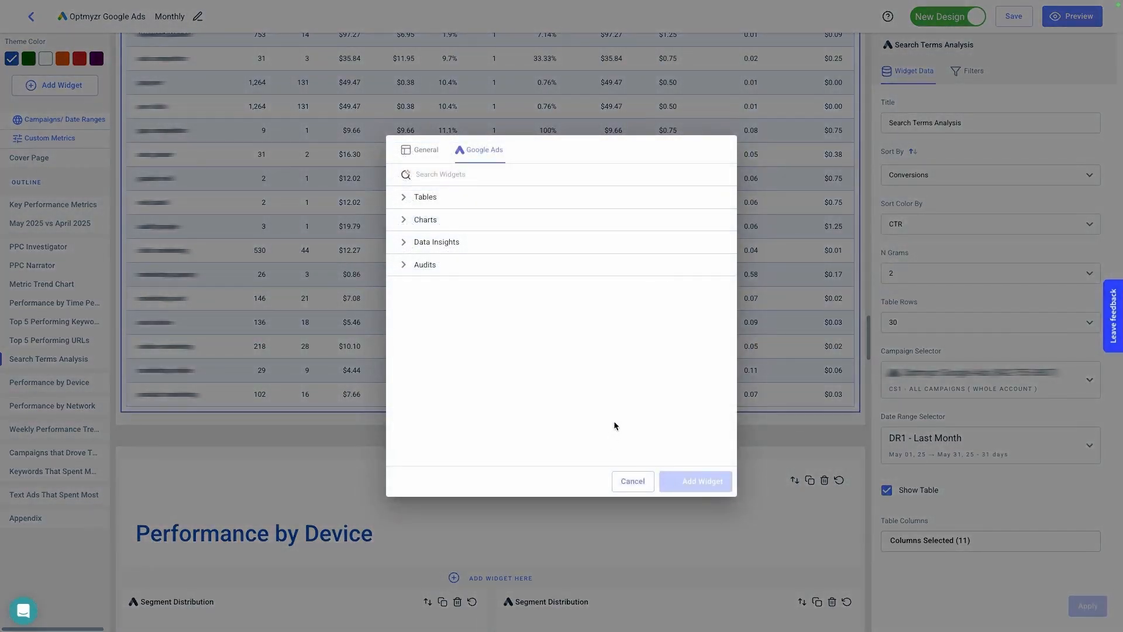
pyautogui.click(533, 242)
pyautogui.scroll(-2, 532, 258)
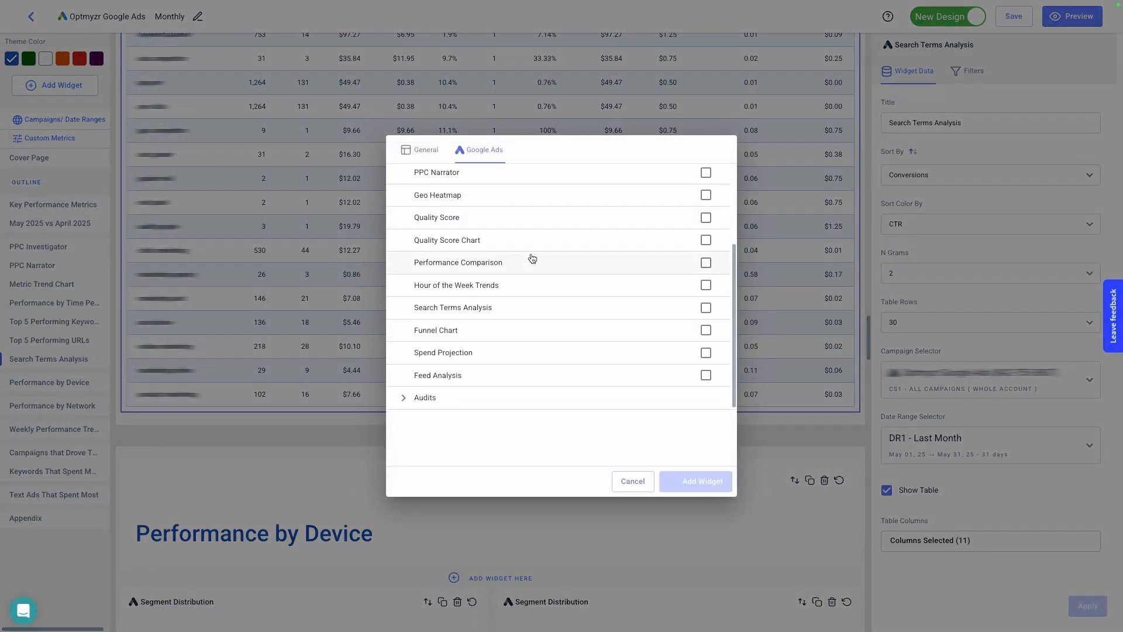
pyautogui.click(522, 197)
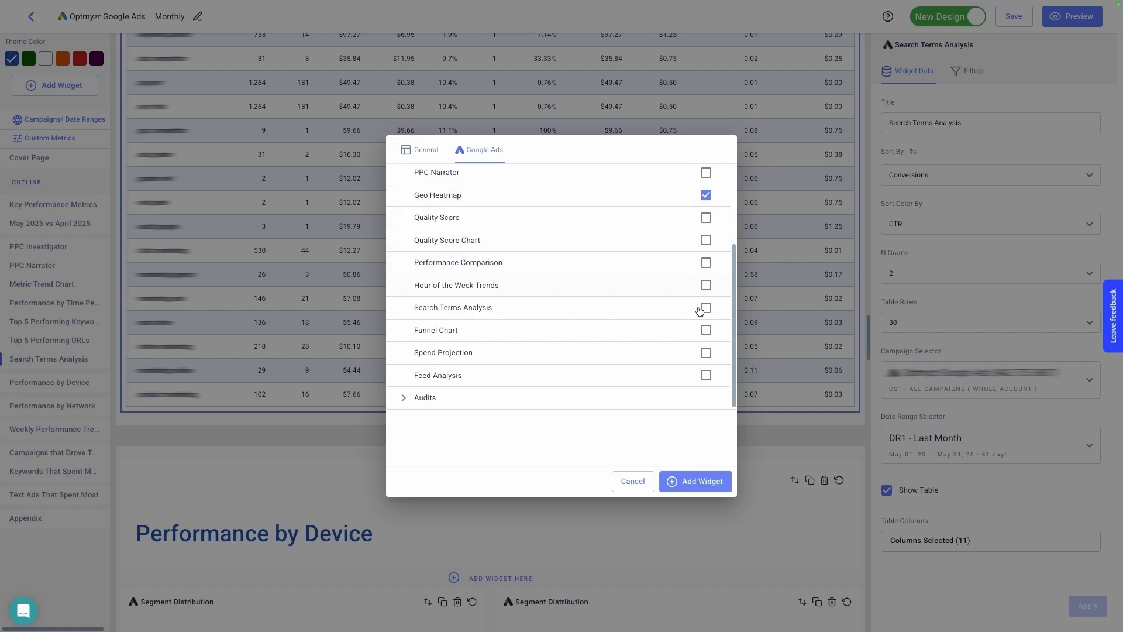
pyautogui.click(713, 483)
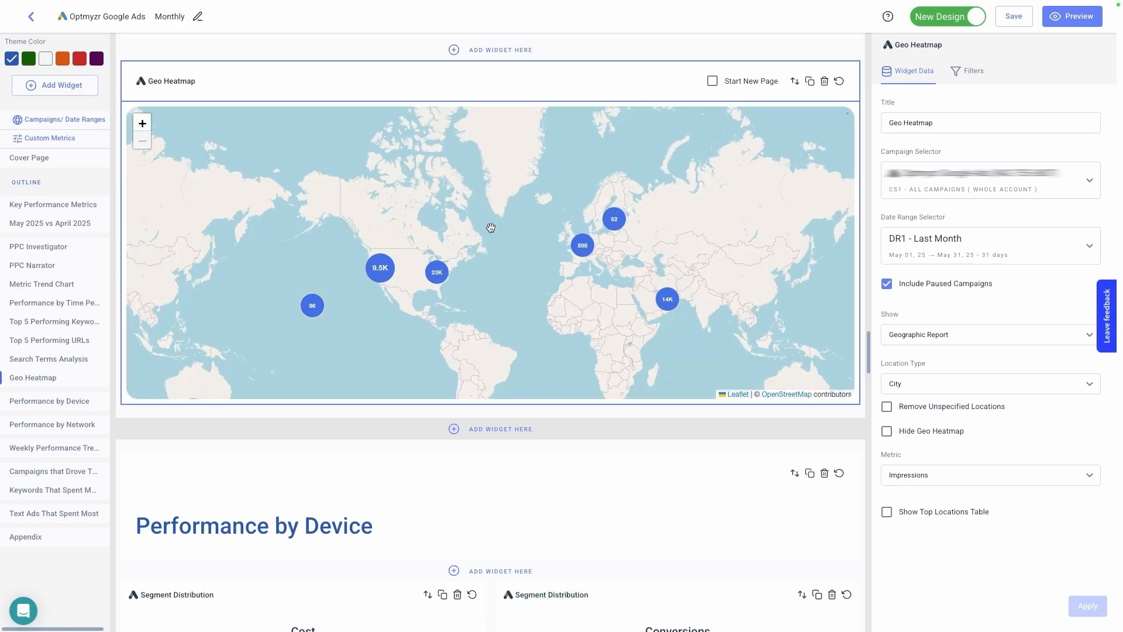
# - Set the Geo Heatmap metric to Conversions and its location type to Region, and apply the changes
pyautogui.click(937, 387)
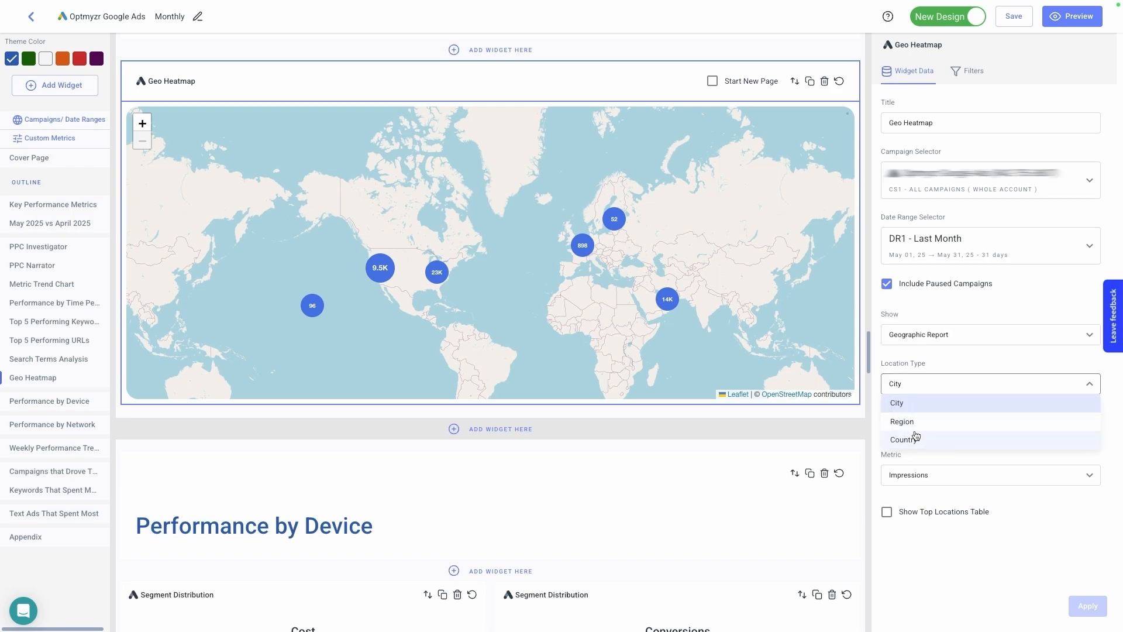
pyautogui.click(929, 476)
pyautogui.click(931, 475)
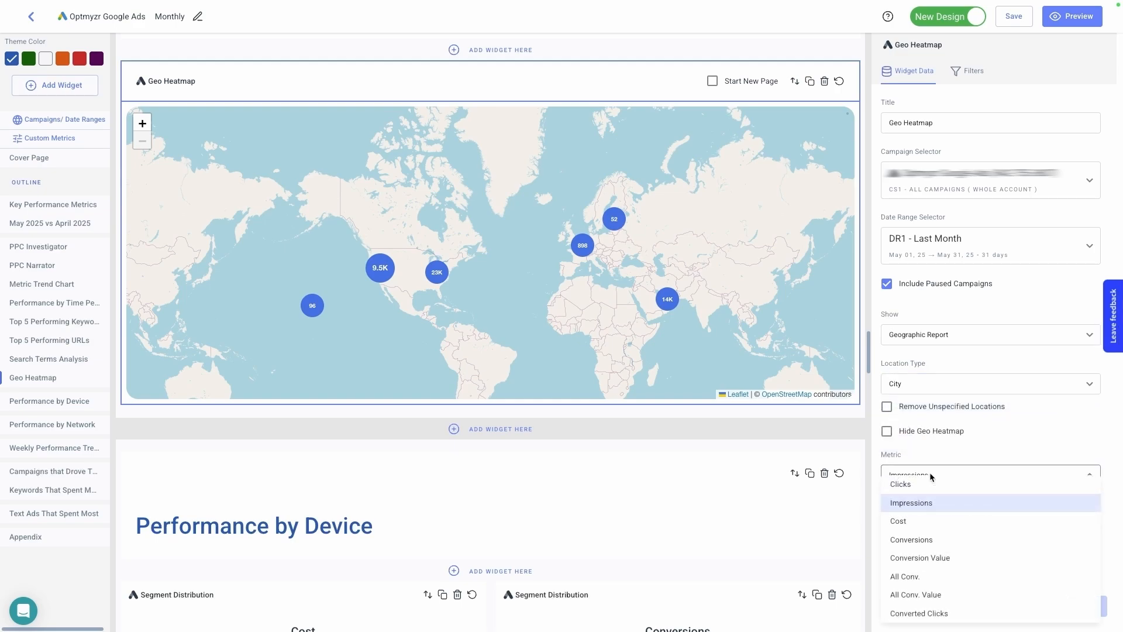
pyautogui.click(935, 539)
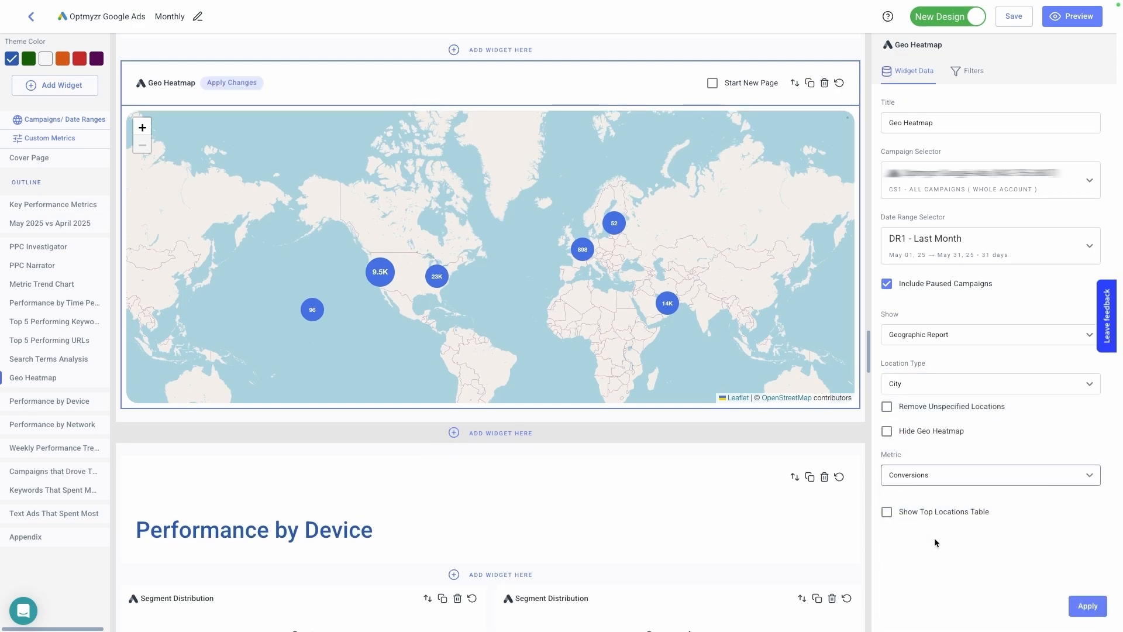
pyautogui.click(932, 384)
pyautogui.click(922, 422)
pyautogui.click(1086, 606)
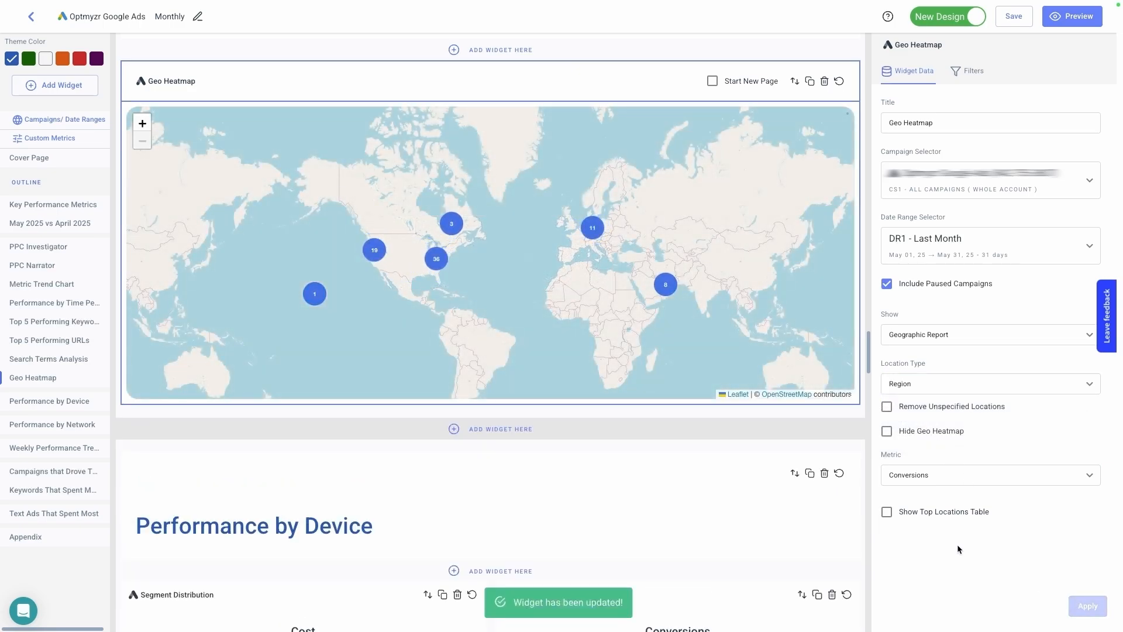
# - Zoom the Geo Heatmap in on the United States to examine conversions by region
pyautogui.scroll(1, 433, 280)
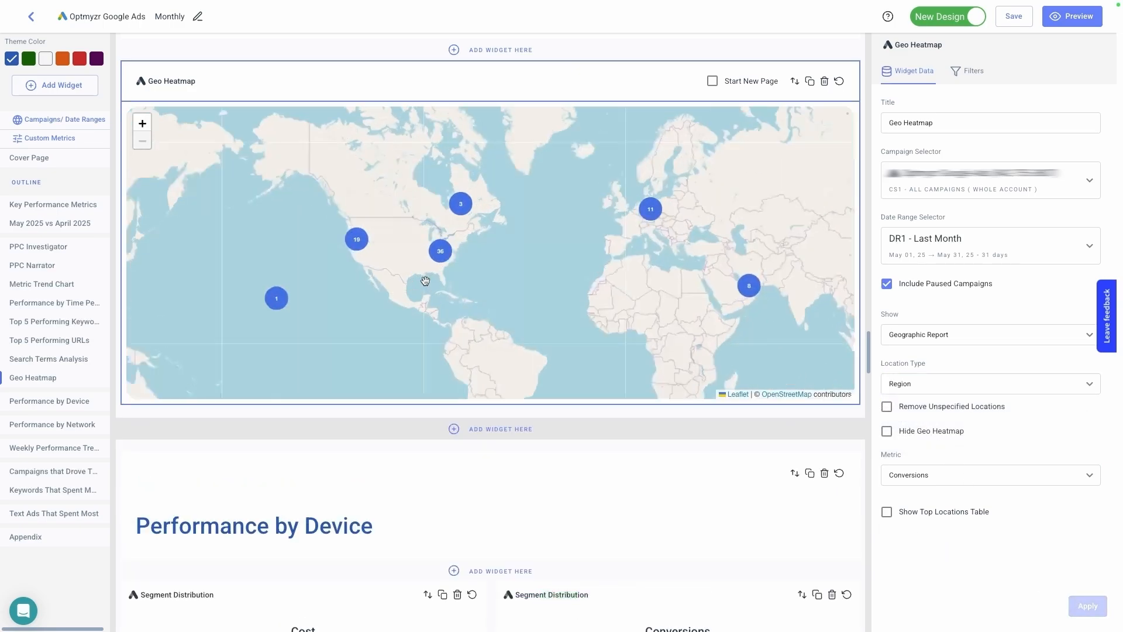
pyautogui.scroll(1, 433, 280)
pyautogui.moveTo(435, 203); pyautogui.dragTo(518, 260)
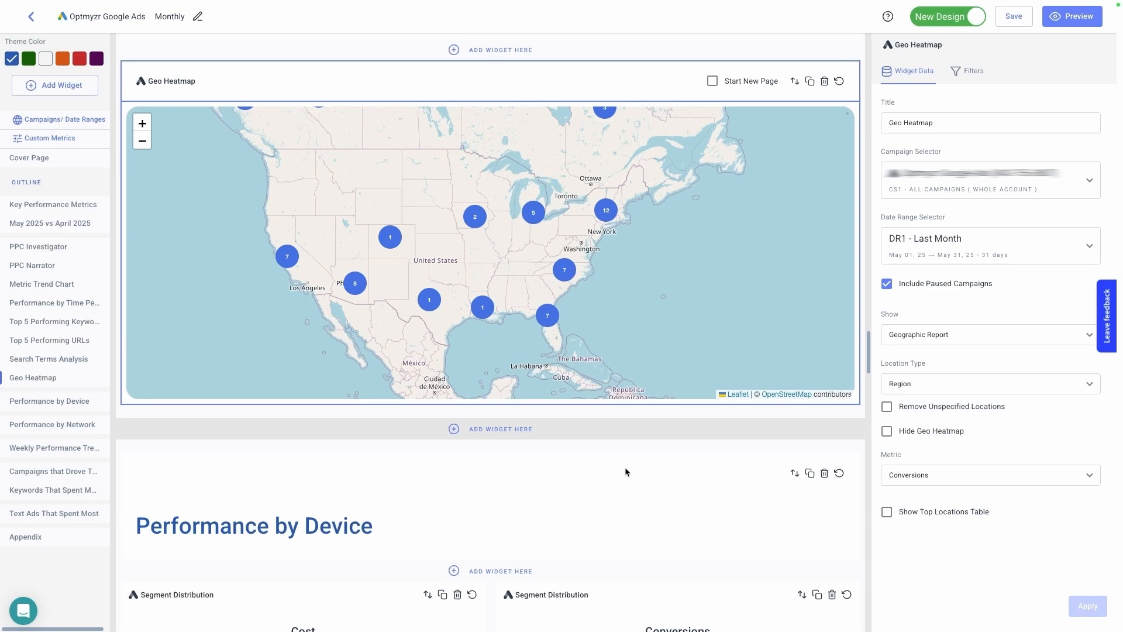
# - Search the Google Ads widgets for spend and add the Spend Projection widget to the report
pyautogui.click(55, 87)
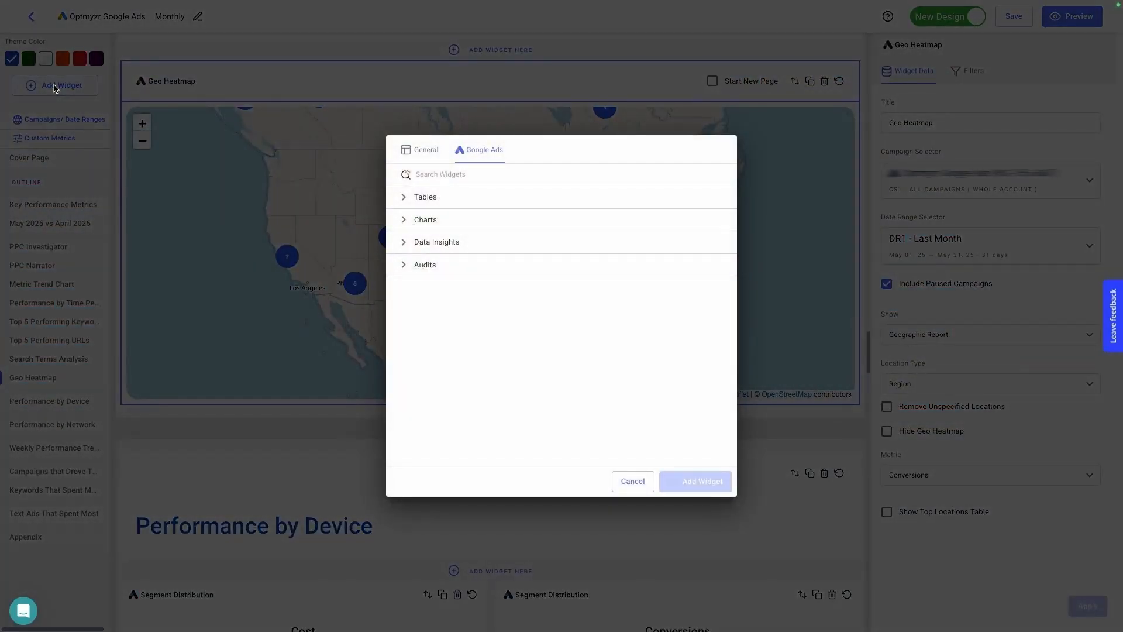
pyautogui.click(456, 177)
pyautogui.write('spend')
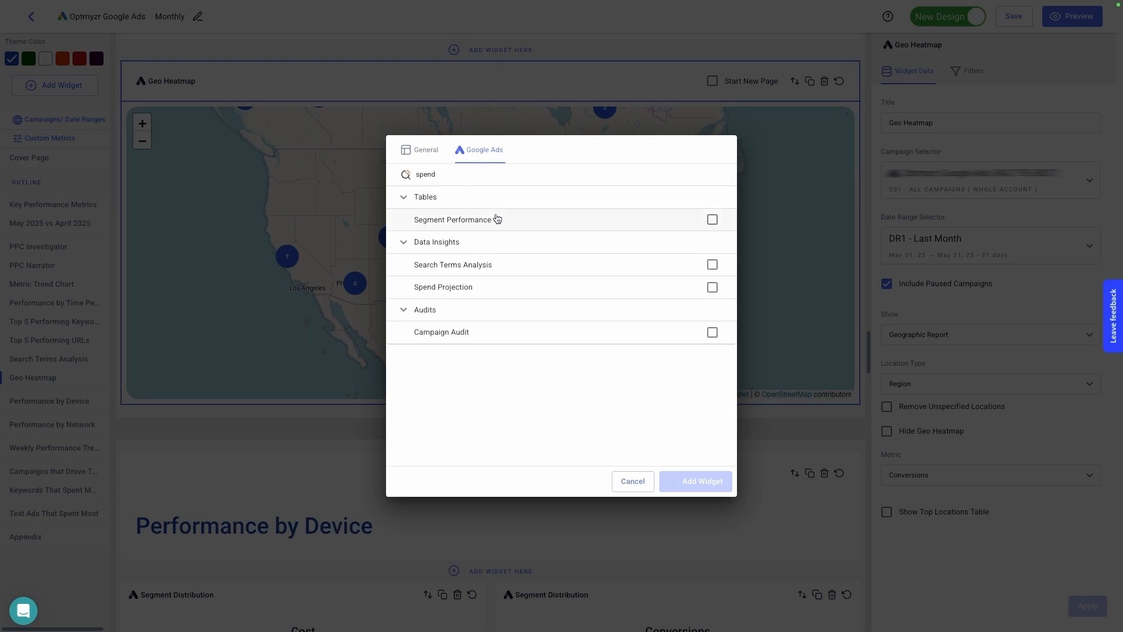
pyautogui.click(531, 285)
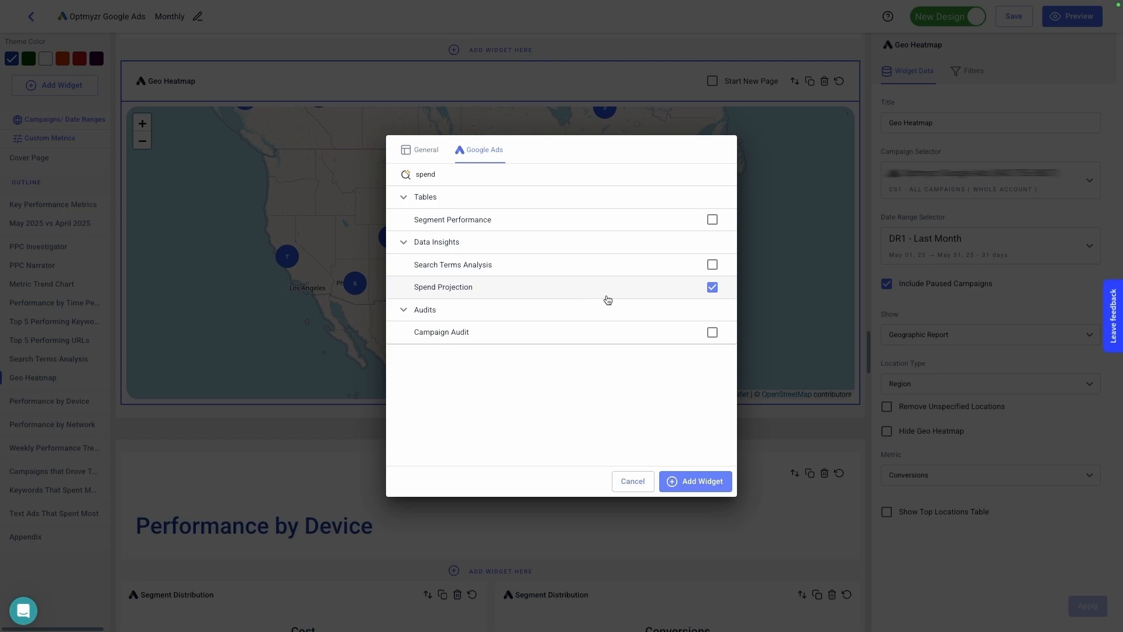
pyautogui.click(703, 483)
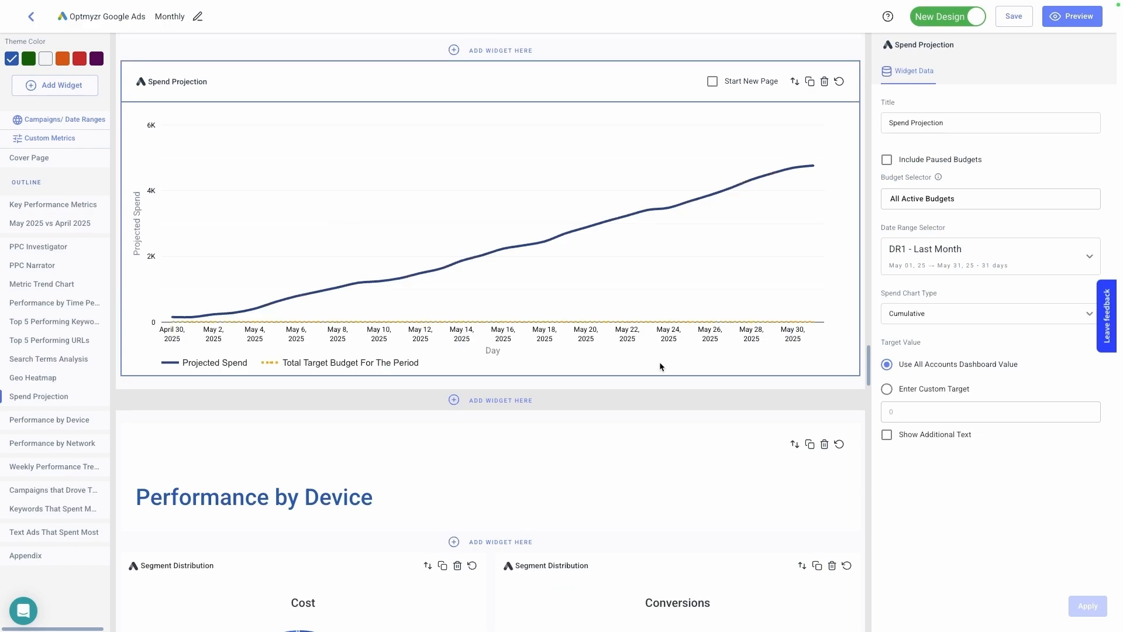
# - Check the budget selection and date range options available for the Spend Projection widget
pyautogui.scroll(1, 660, 366)
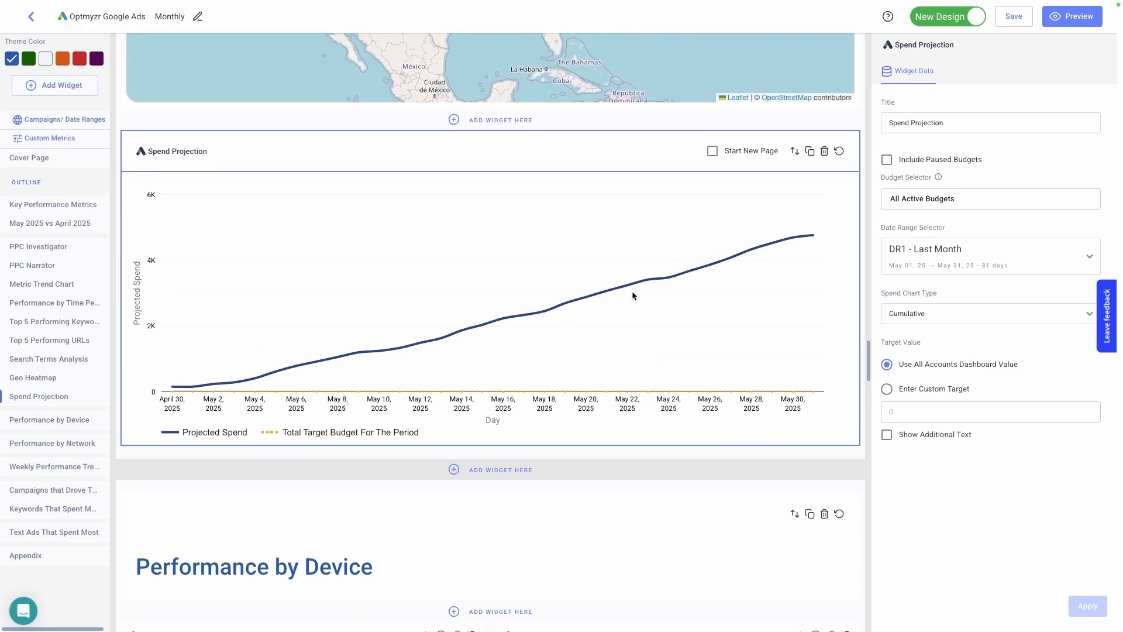
pyautogui.click(919, 199)
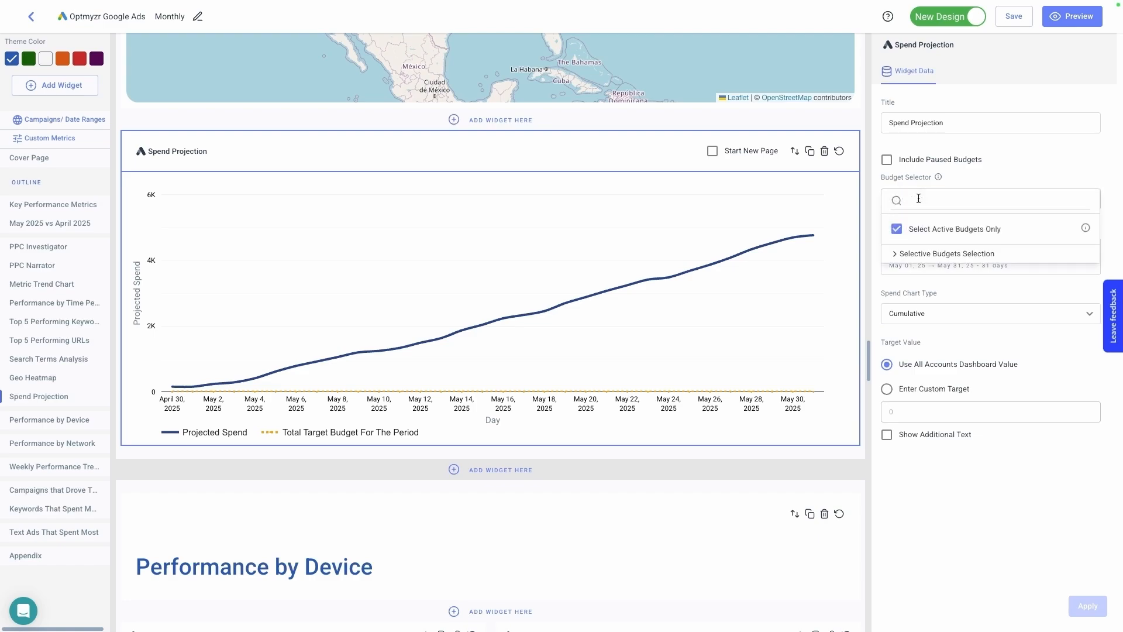
pyautogui.click(1040, 179)
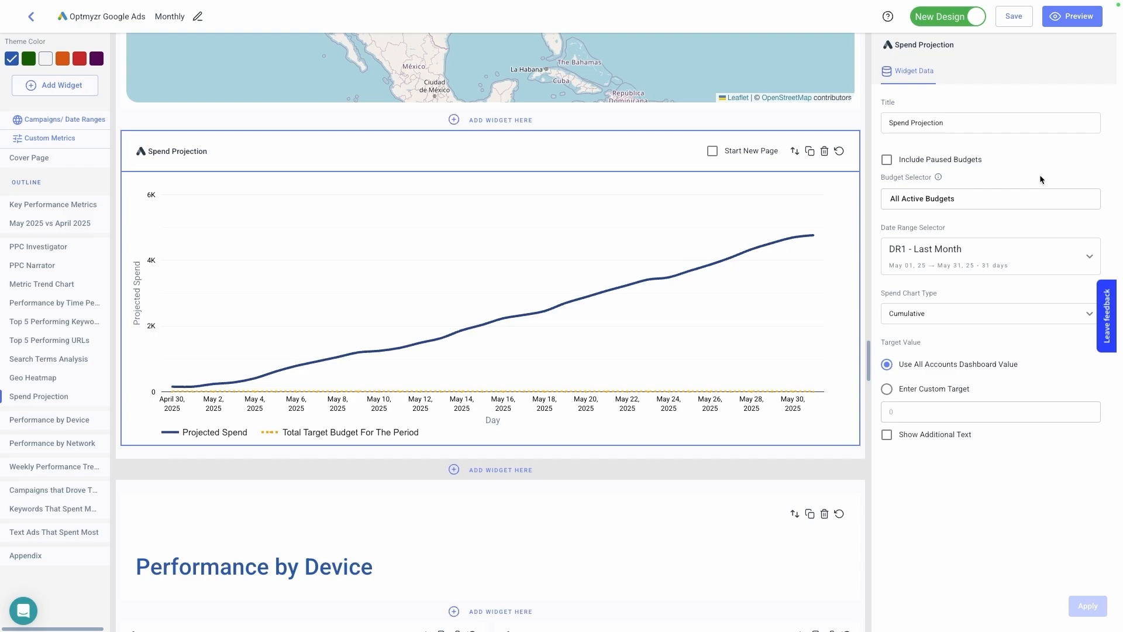
pyautogui.click(953, 252)
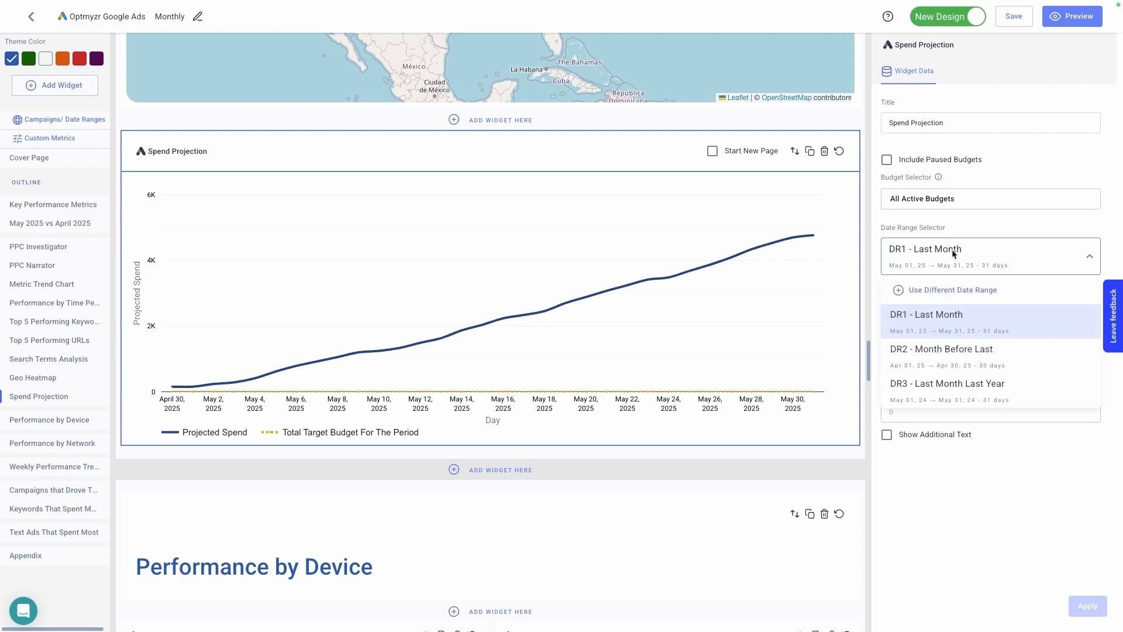
pyautogui.click(326, 327)
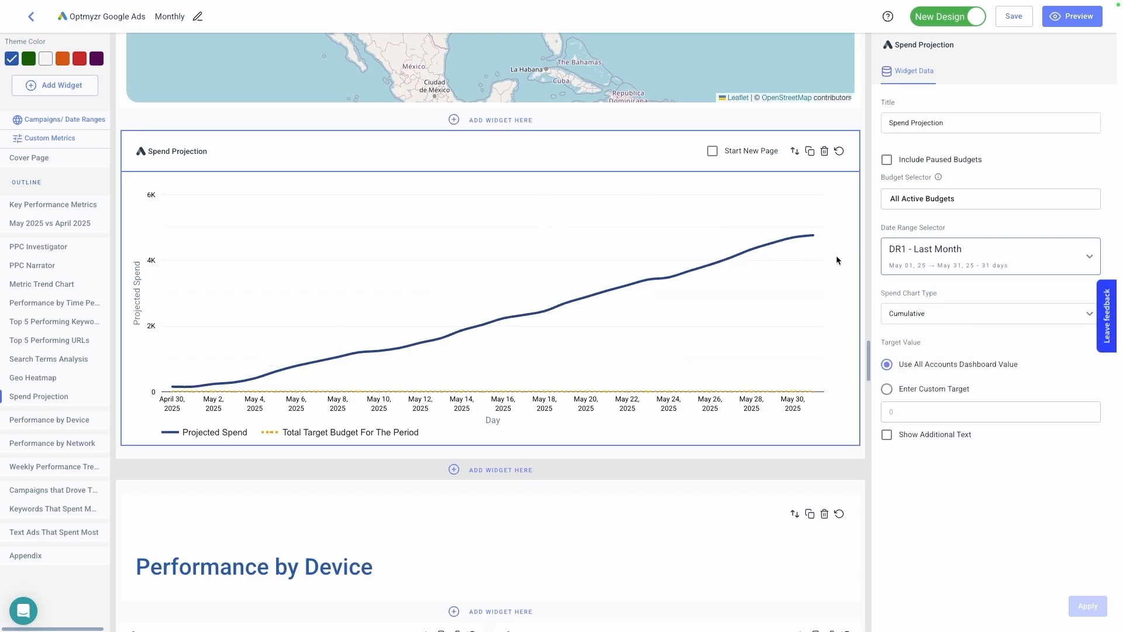
# - Give the Spend Projection widget a different date range, This Month, and apply the change
pyautogui.click(946, 256)
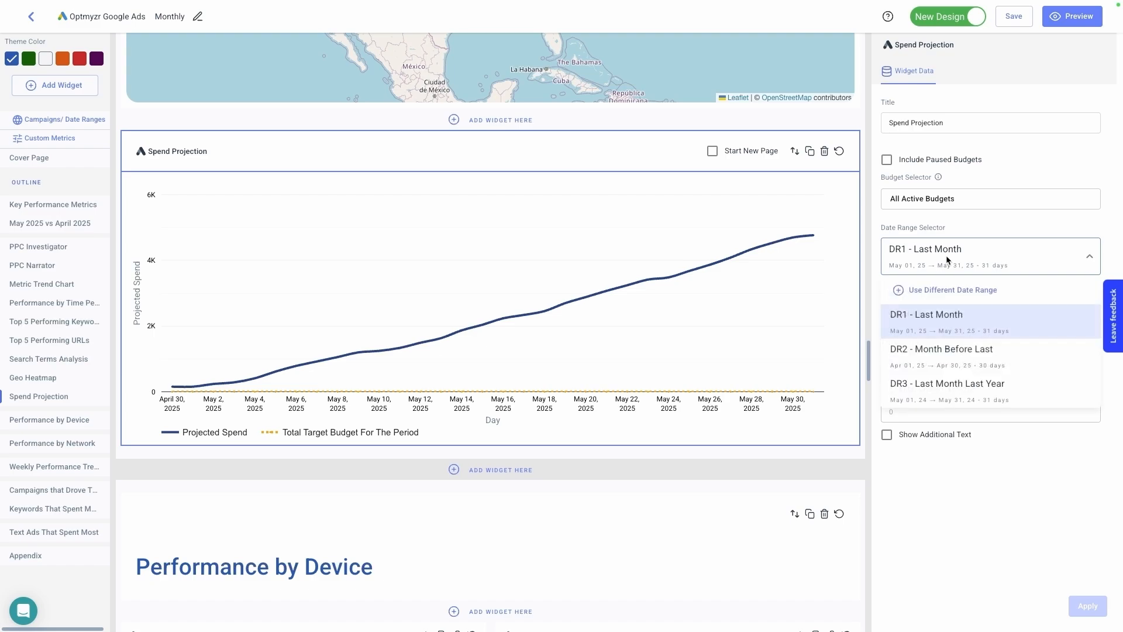
pyautogui.click(940, 290)
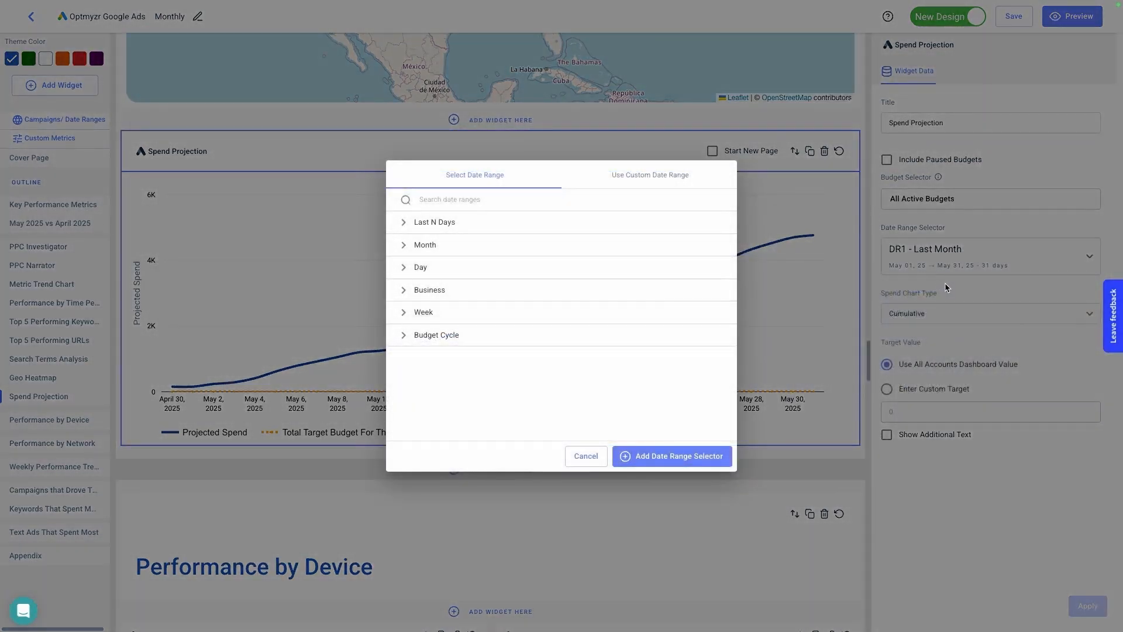
pyautogui.click(465, 246)
pyautogui.click(461, 267)
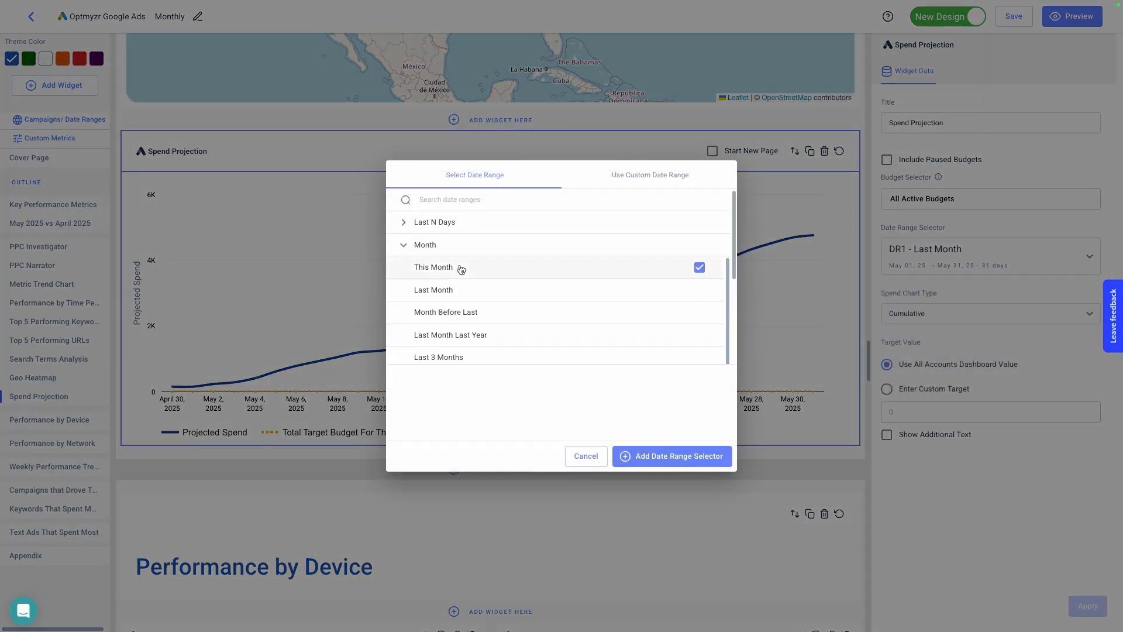
pyautogui.click(688, 462)
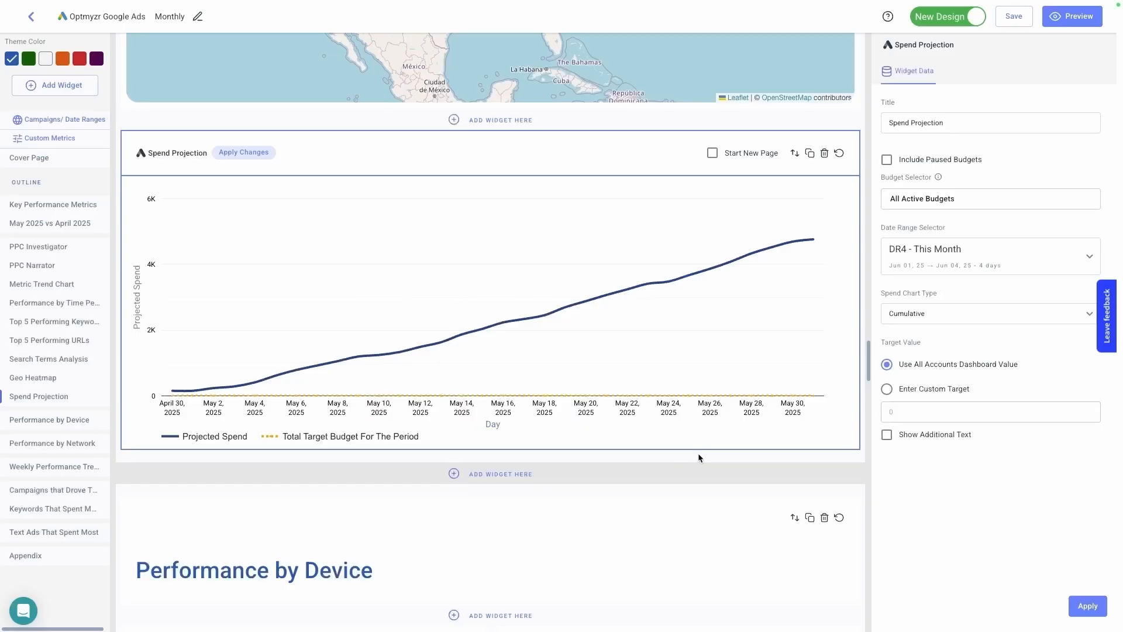
pyautogui.click(1085, 605)
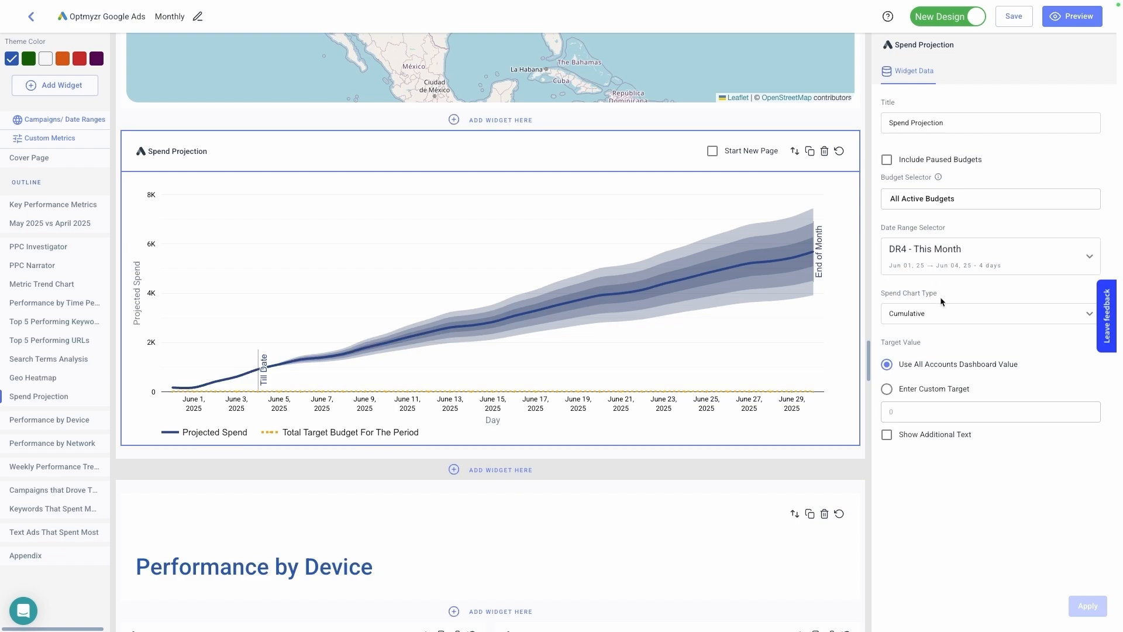
# - Set a custom target of 4000 for the Spend Projection widget and apply the change
pyautogui.click(929, 394)
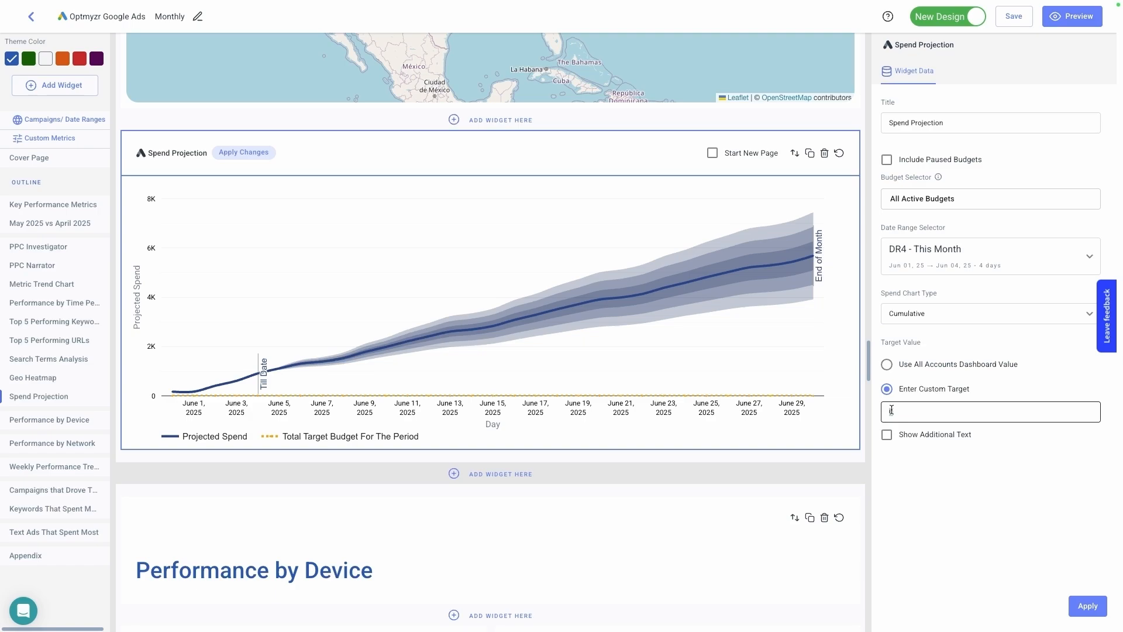
pyautogui.write('4000')
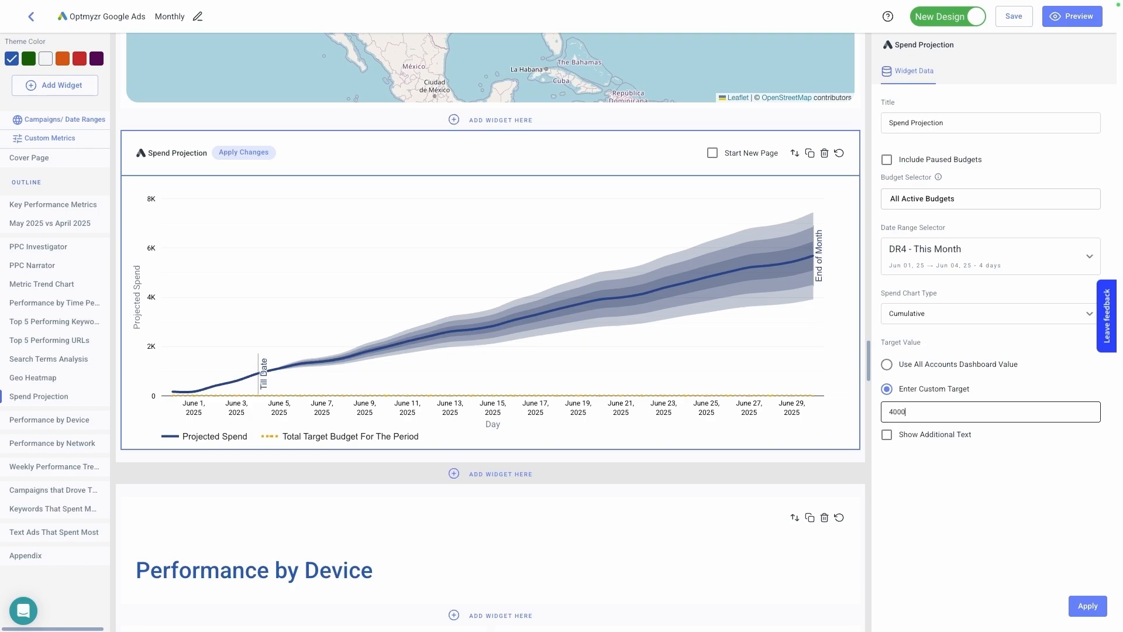
pyautogui.click(1085, 608)
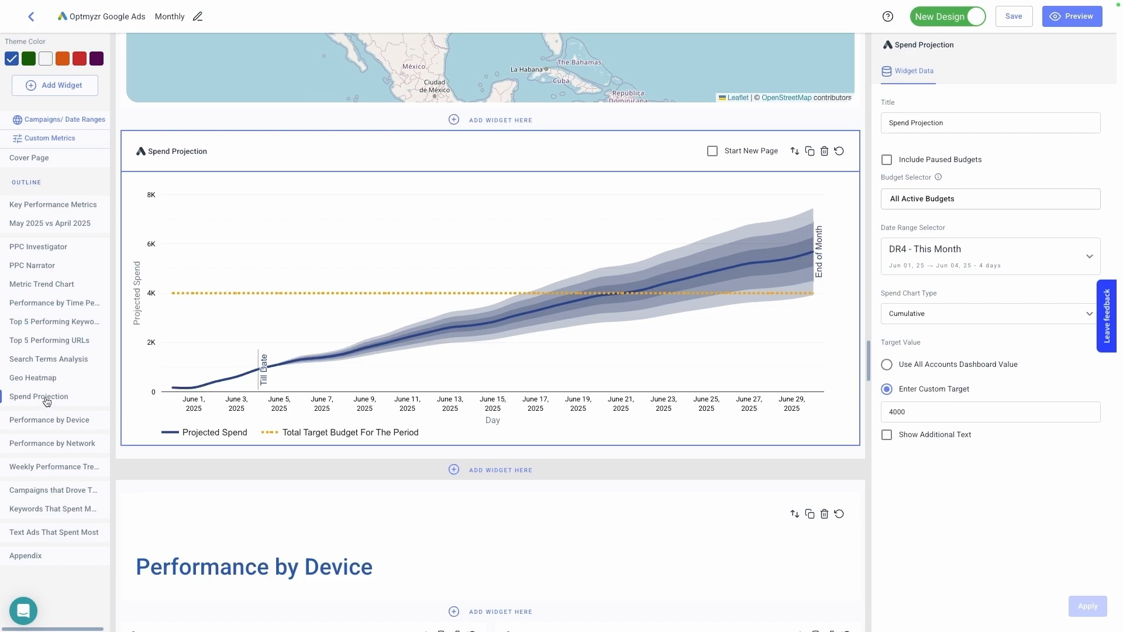
# - Move the Spend Projection widget in the report outline to directly below the PPC Investigator heading
pyautogui.moveTo(47, 401); pyautogui.dragTo(50, 266)
pyautogui.scroll(-1, 405, 293)
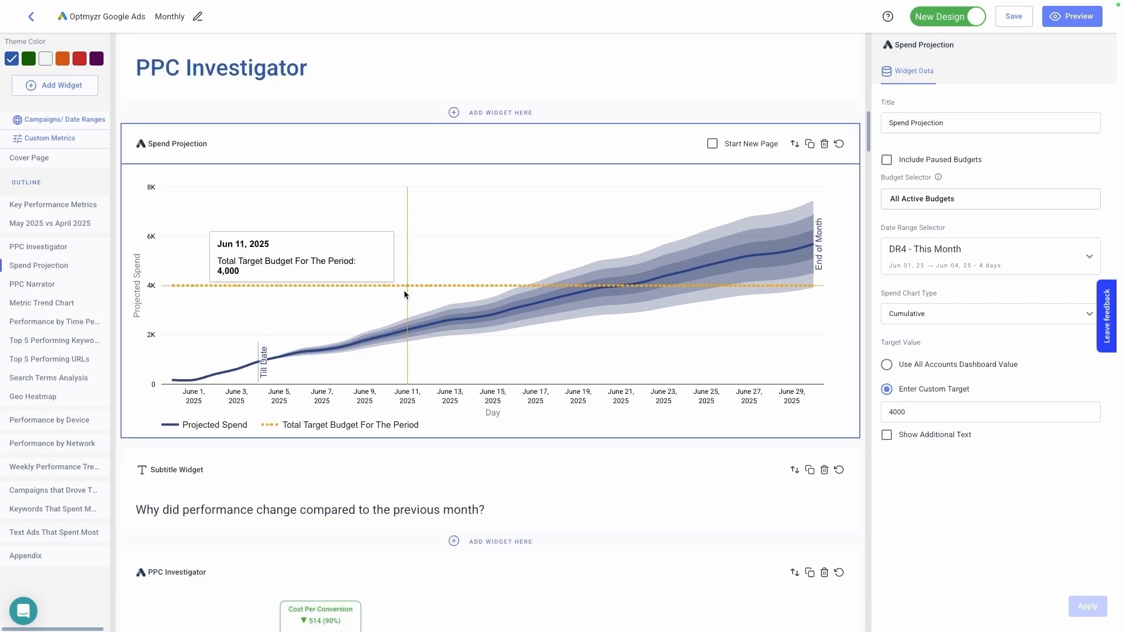
pyautogui.scroll(-3, 661, 182)
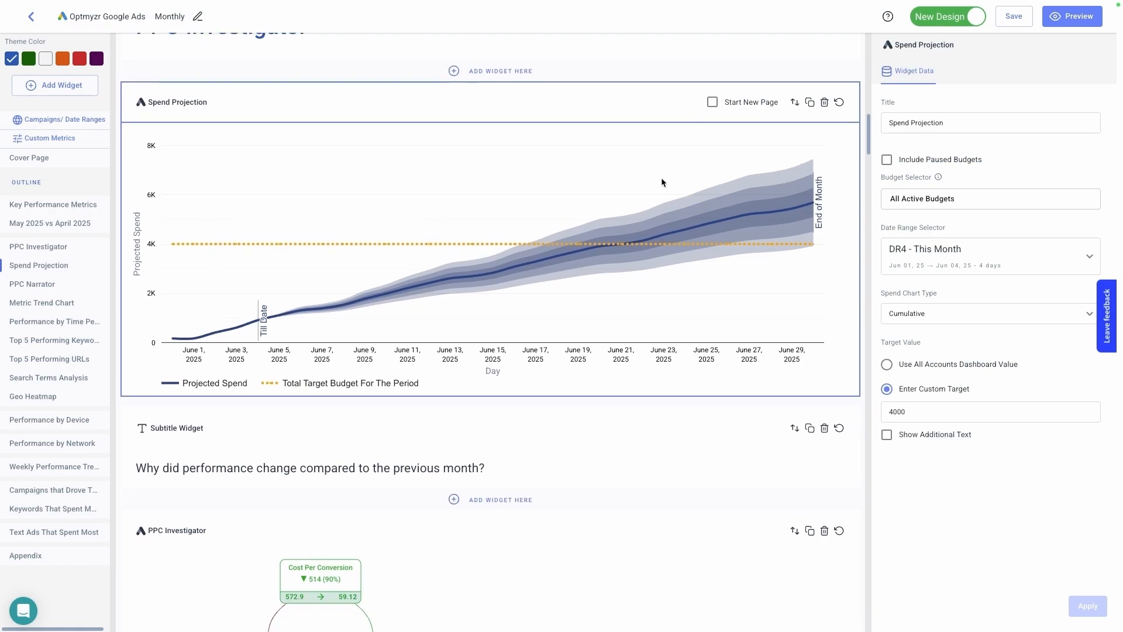
pyautogui.scroll(-15, 662, 182)
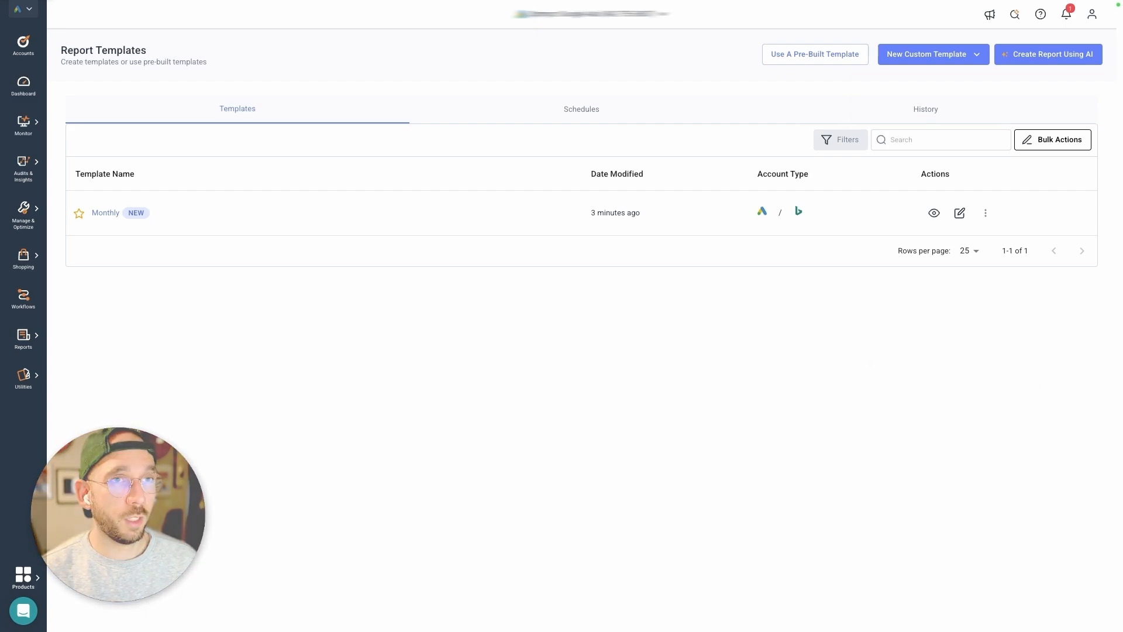
pyautogui.click(898, 59)
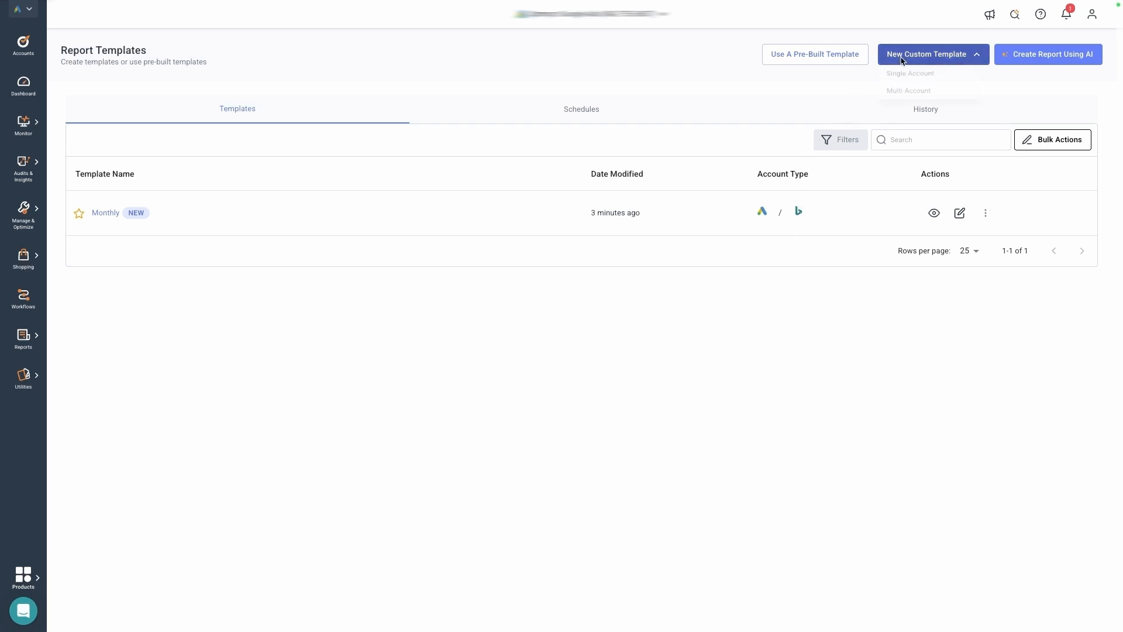
pyautogui.click(997, 206)
# - Duplicate the Monthly template as a multi-account template named Copy of Monthly
pyautogui.click(985, 213)
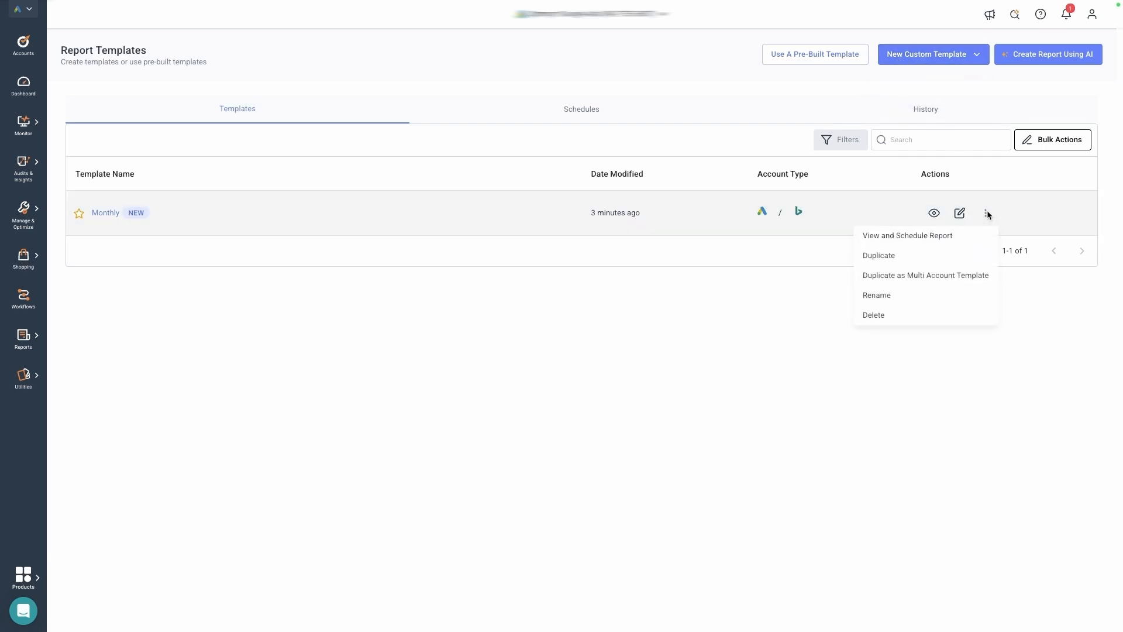
pyautogui.click(949, 276)
pyautogui.click(591, 314)
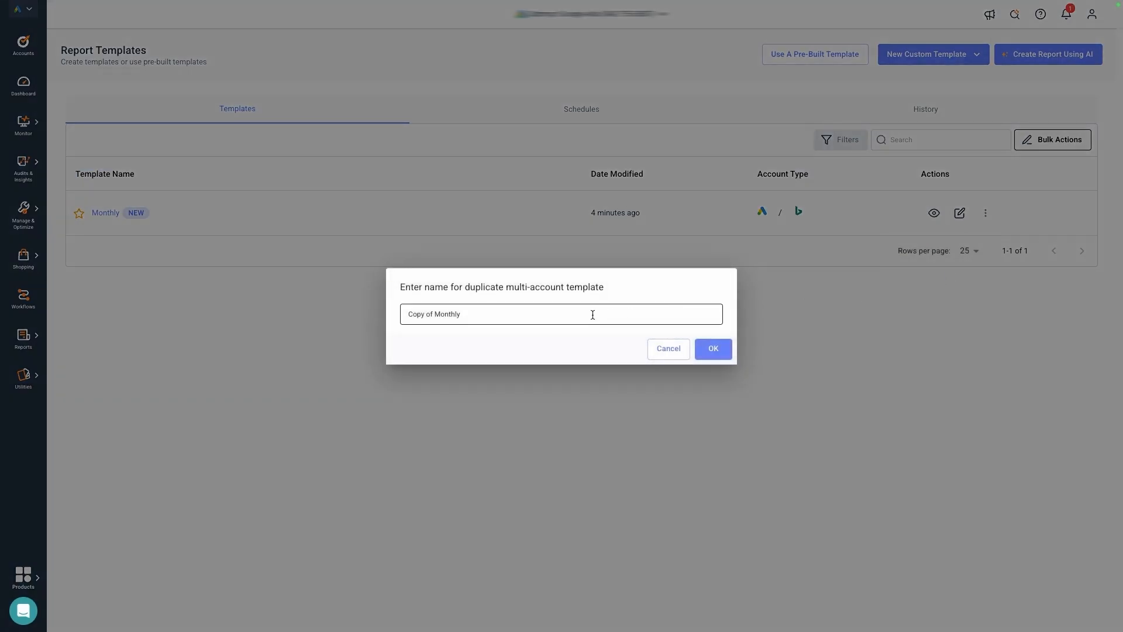
pyautogui.click(705, 347)
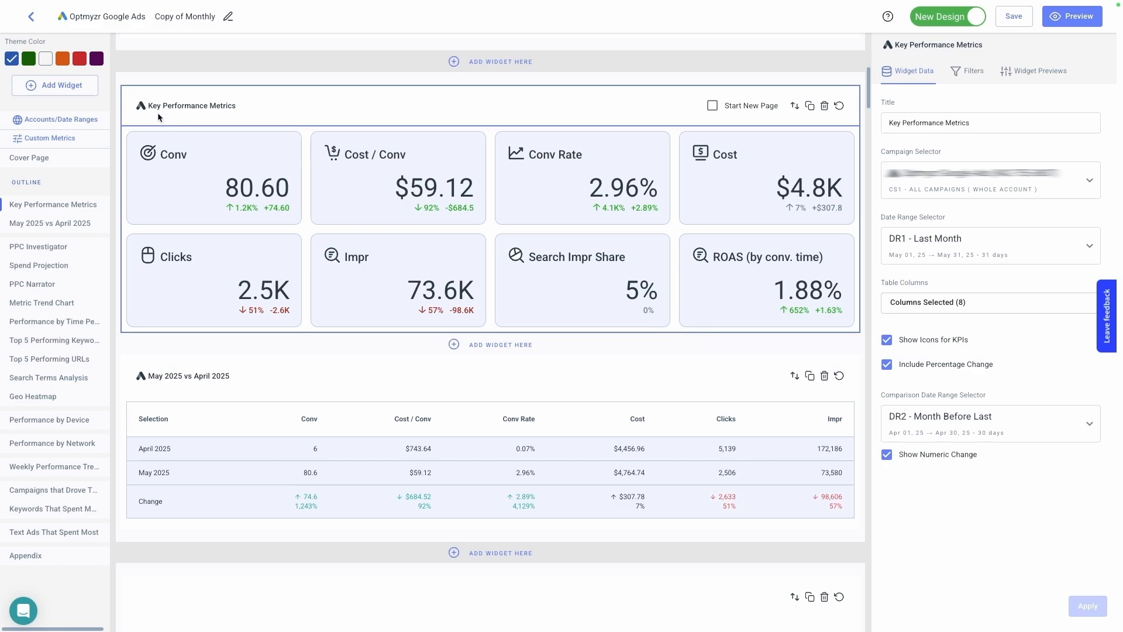
# - Add the KPIs - Multi Account widget to the Copy of Monthly report
pyautogui.click(73, 88)
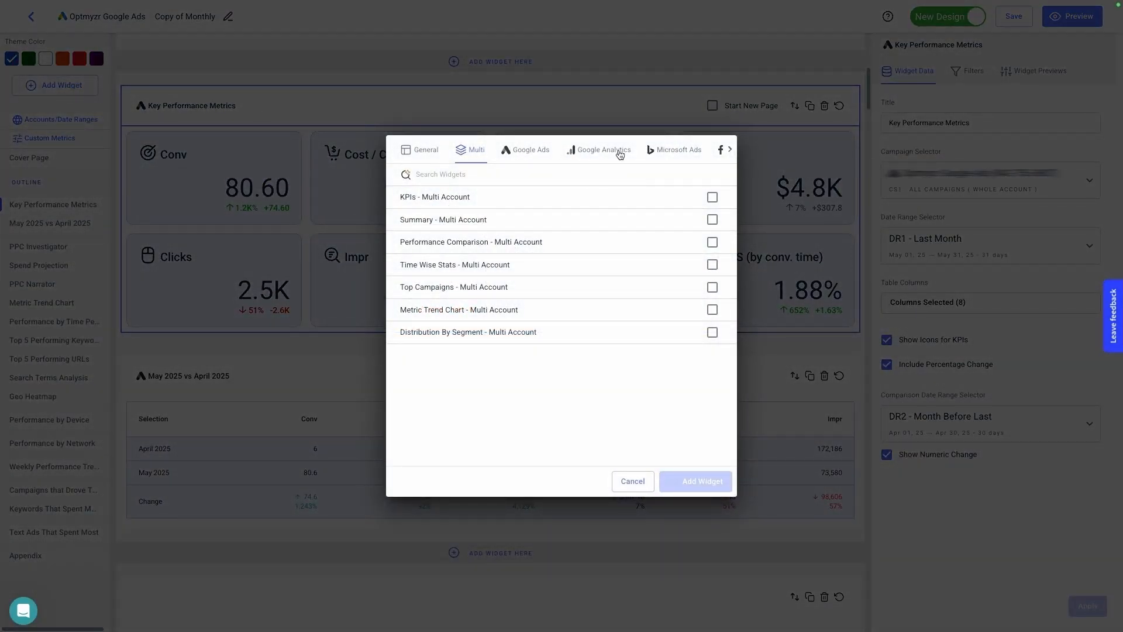
pyautogui.click(731, 153)
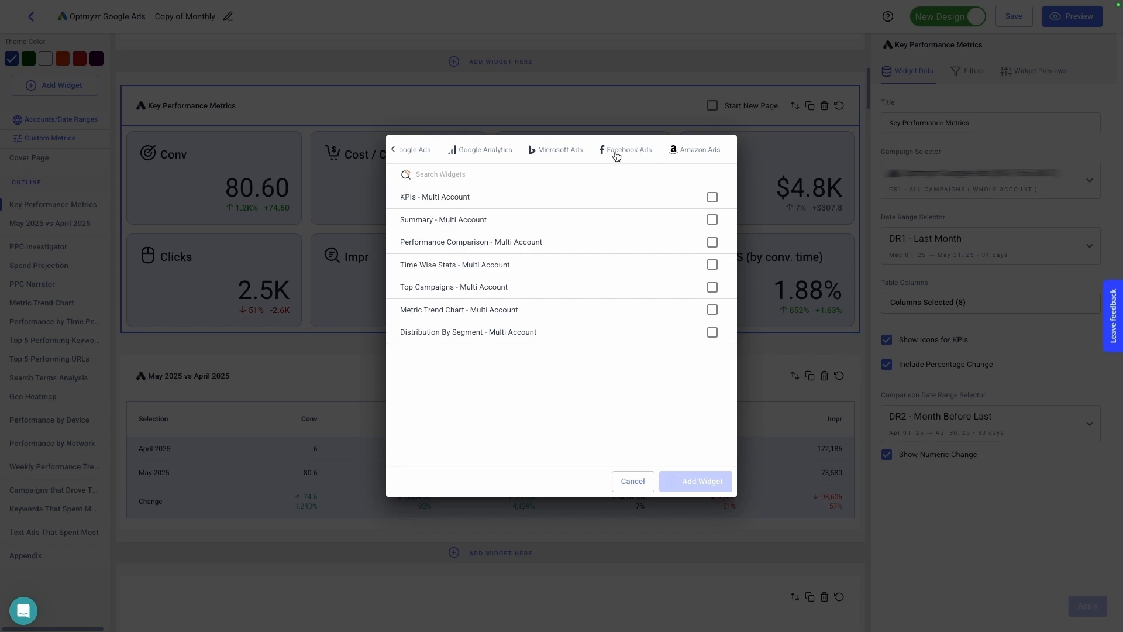
pyautogui.click(393, 149)
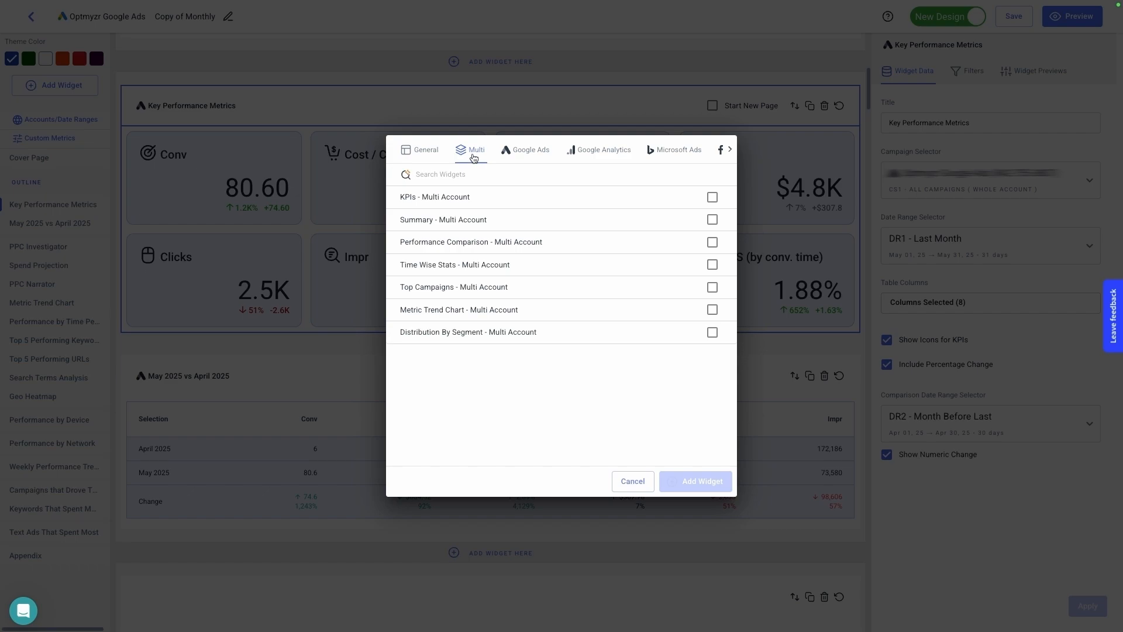
pyautogui.click(462, 201)
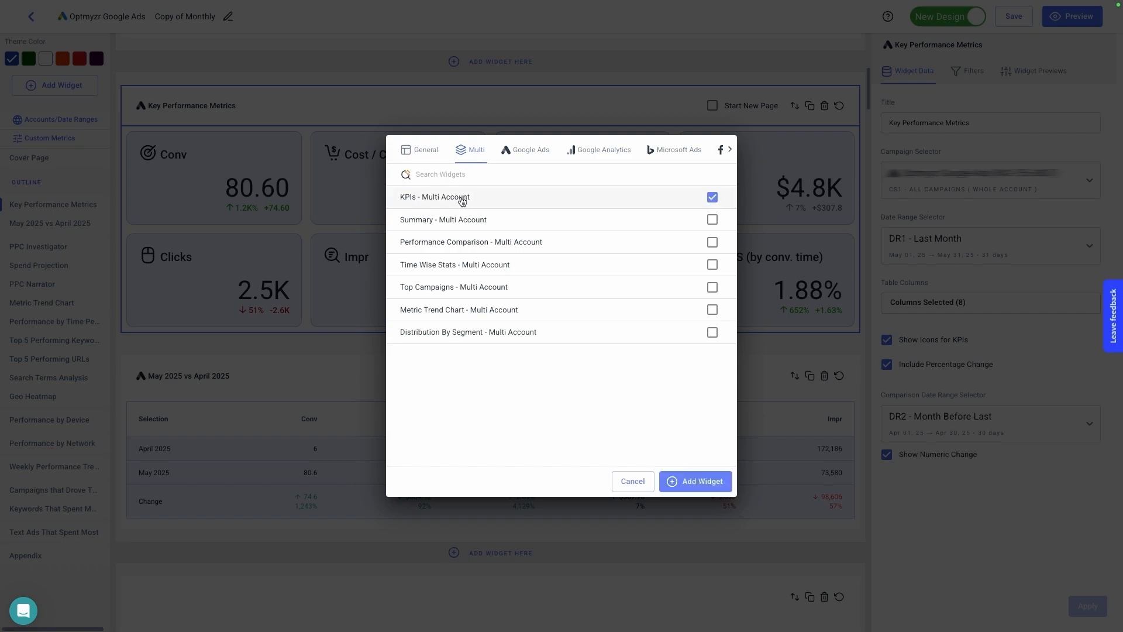
pyautogui.click(700, 486)
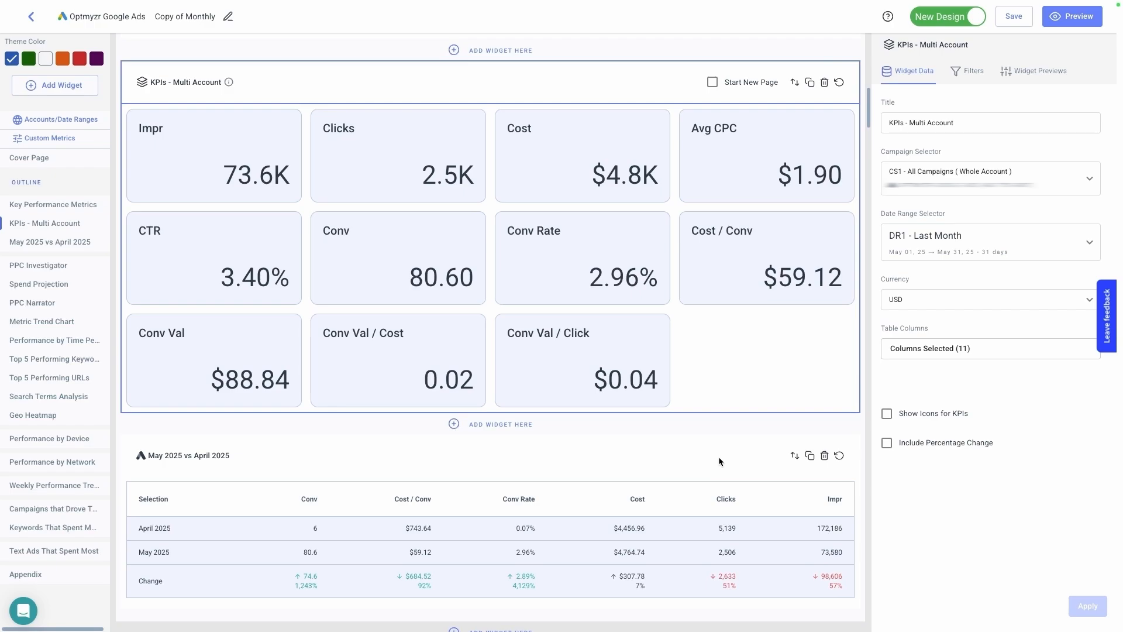
# - Add all campaigns of the Google Ads account Demo HQ as a second campaign selector for the multi-account KPIs widget and apply the change
pyautogui.click(951, 185)
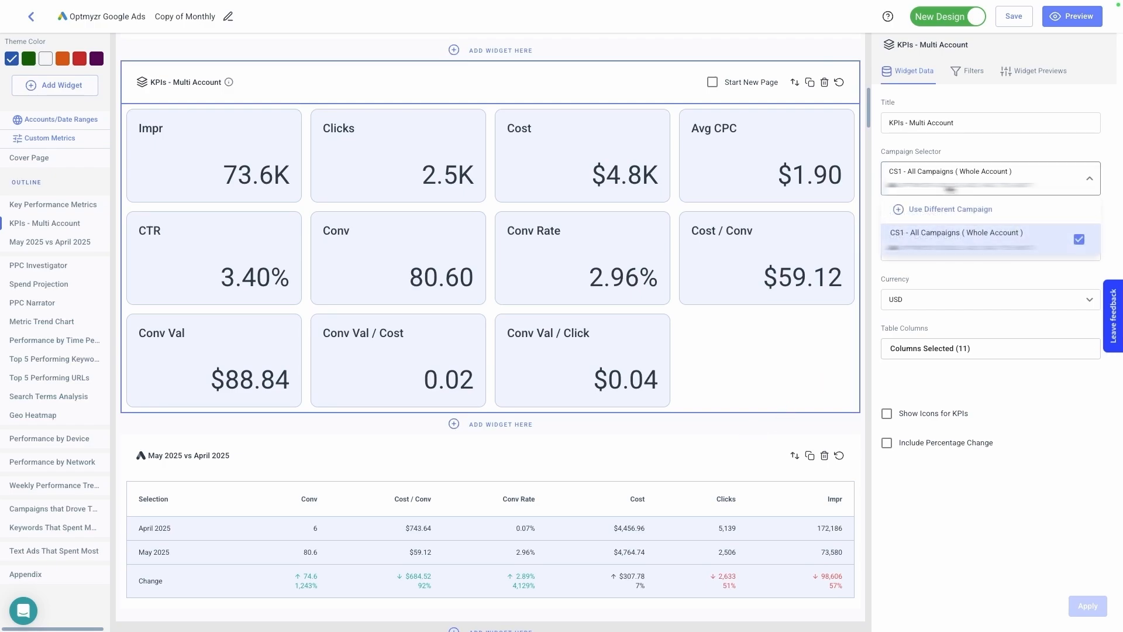
pyautogui.click(953, 214)
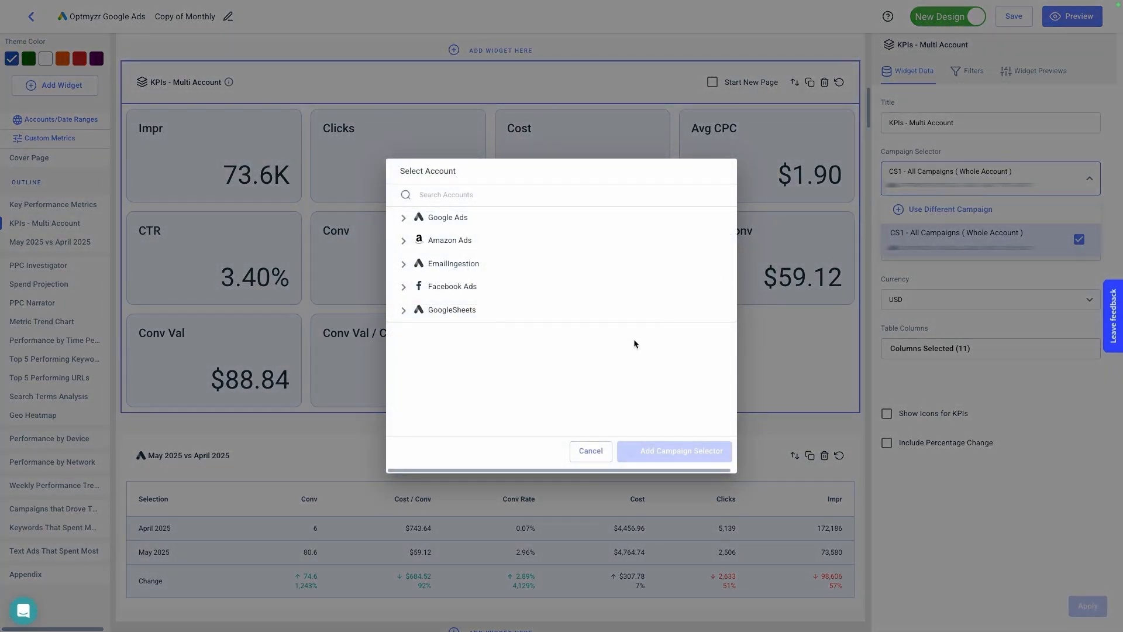
pyautogui.click(410, 219)
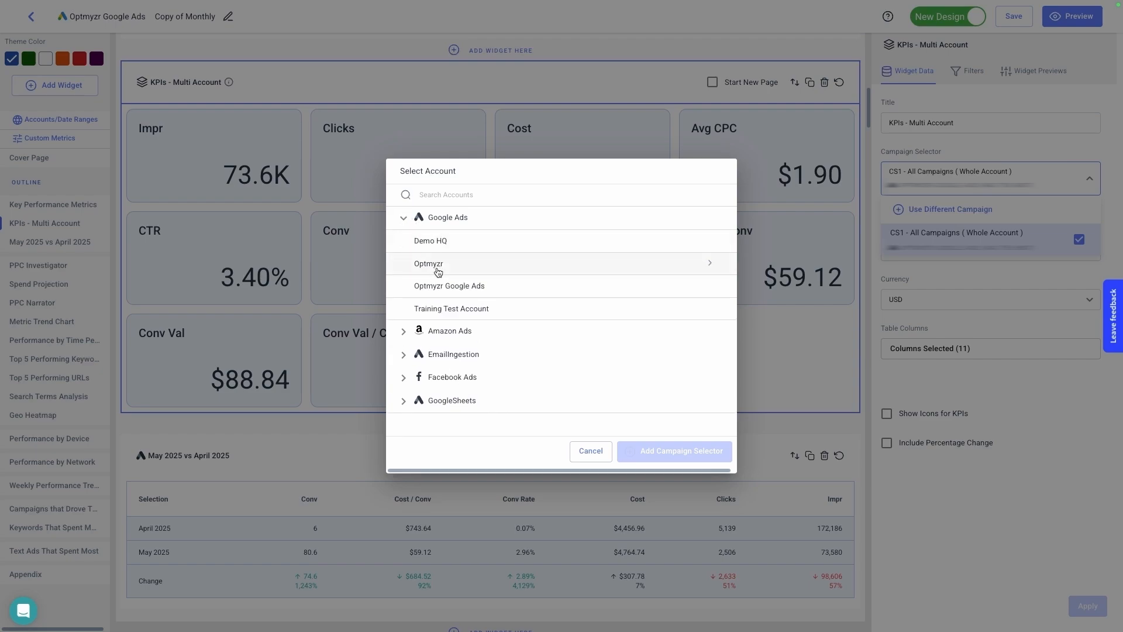
pyautogui.click(446, 243)
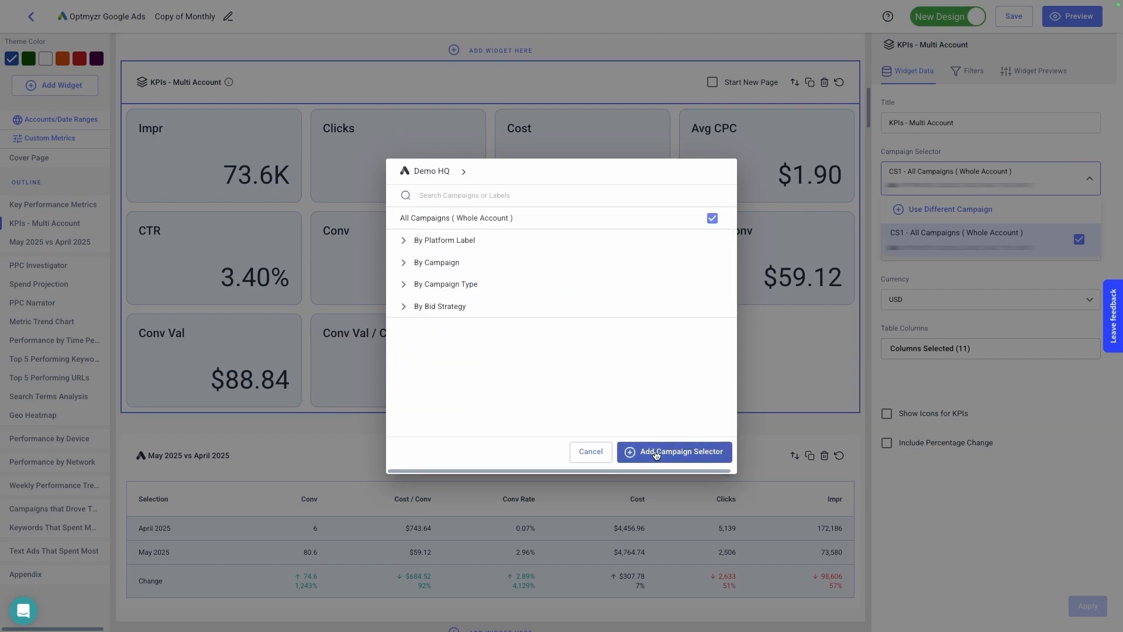
pyautogui.click(699, 452)
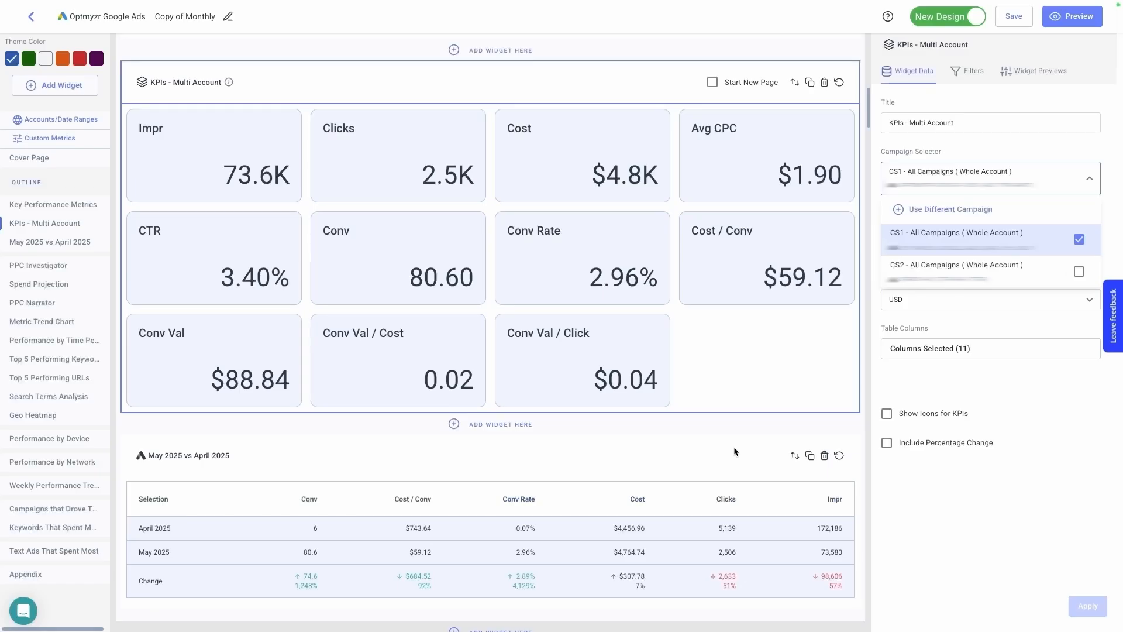
pyautogui.click(1079, 271)
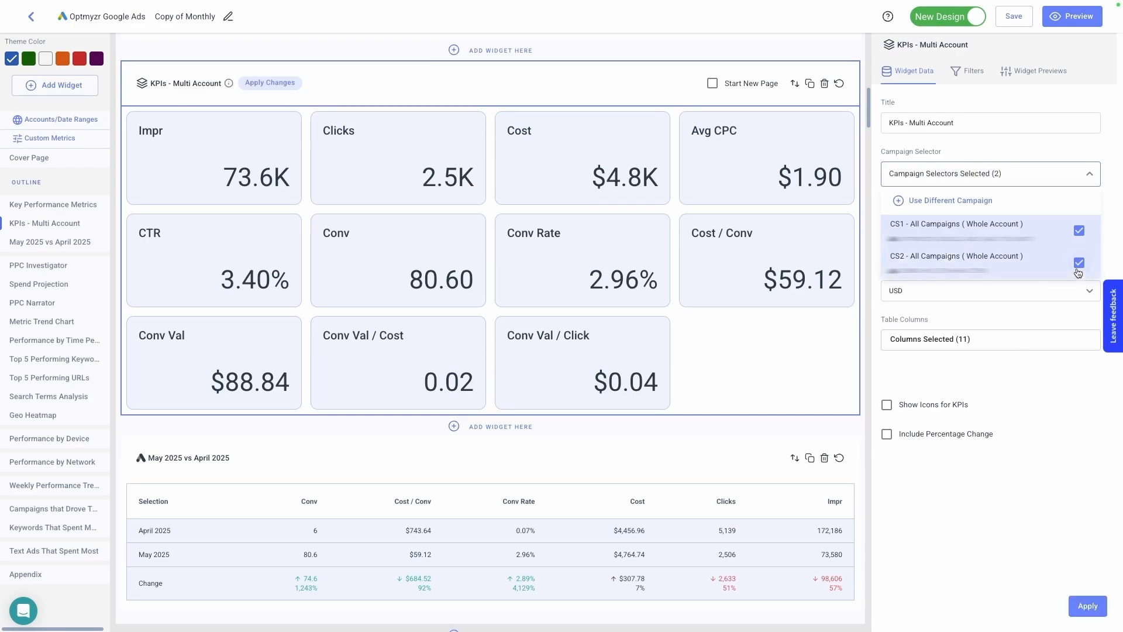
pyautogui.click(1084, 610)
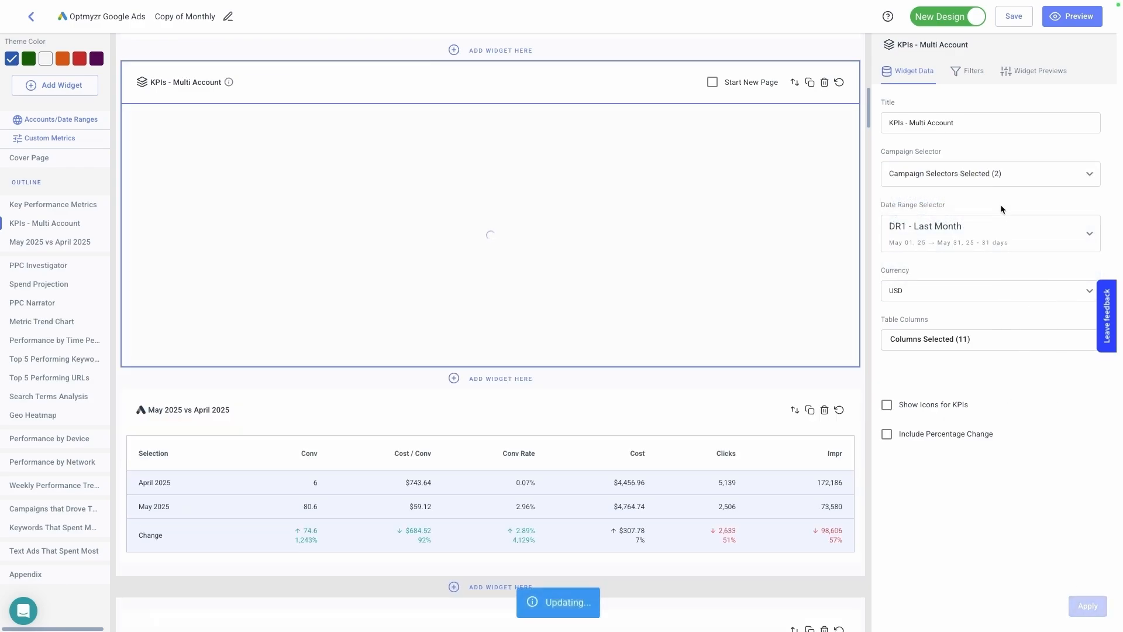
# - Check which Facebook Ads accounts can be added to the multi-account KPIs widget, leaving its campaign selection as is
pyautogui.click(992, 184)
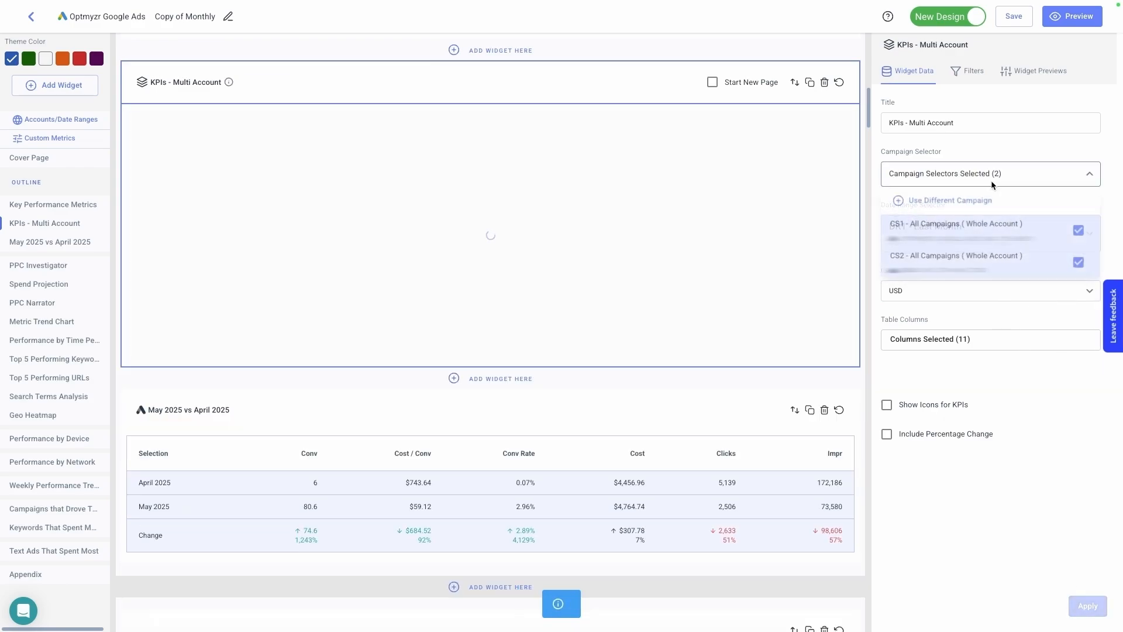
pyautogui.click(965, 199)
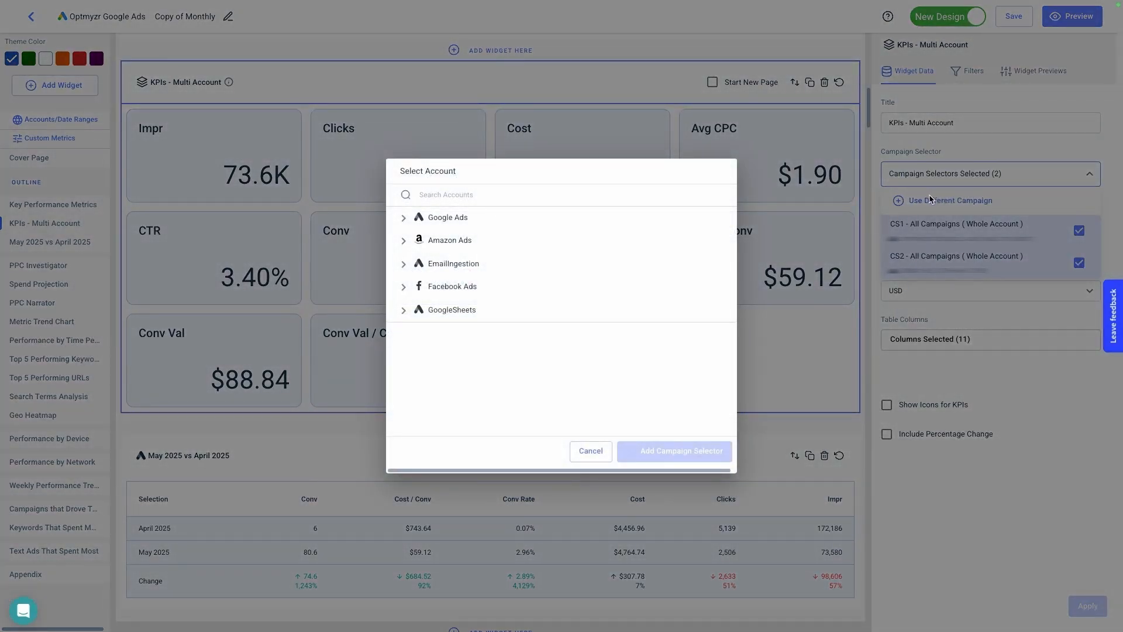
pyautogui.click(464, 287)
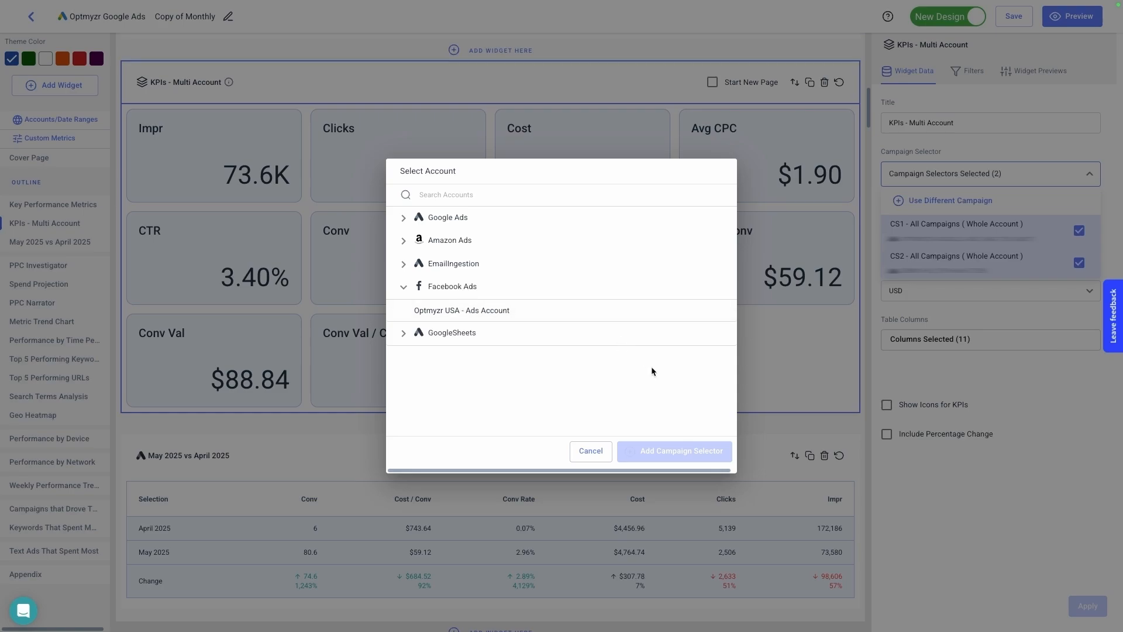
pyautogui.click(591, 451)
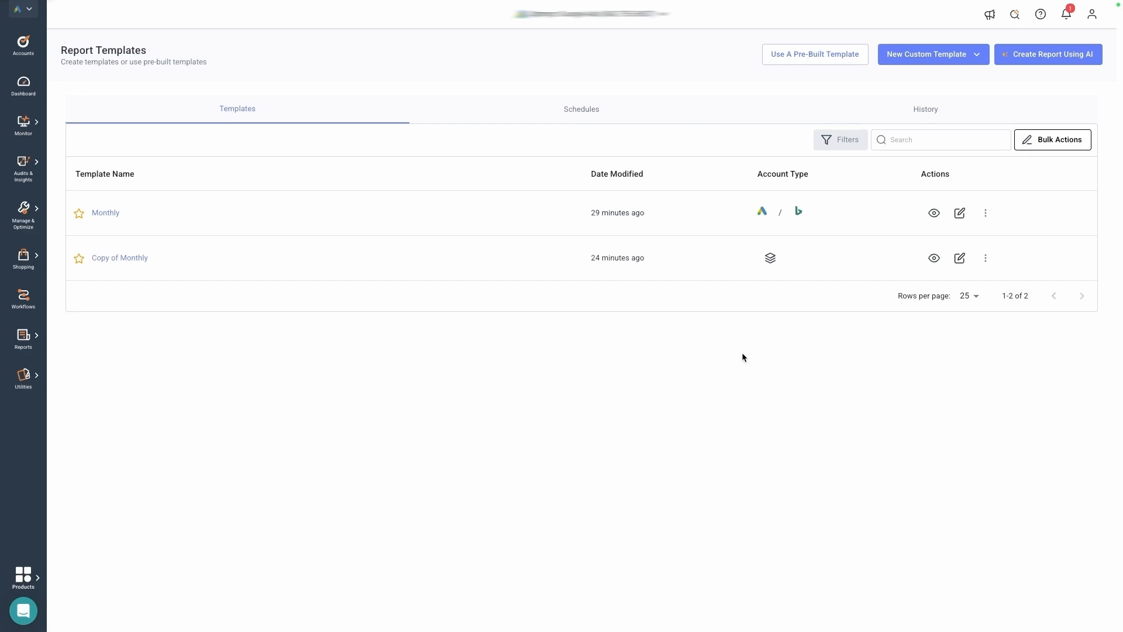
# - Open the Monthly template's report for viewing and scheduling and bring up its report actions
pyautogui.click(985, 213)
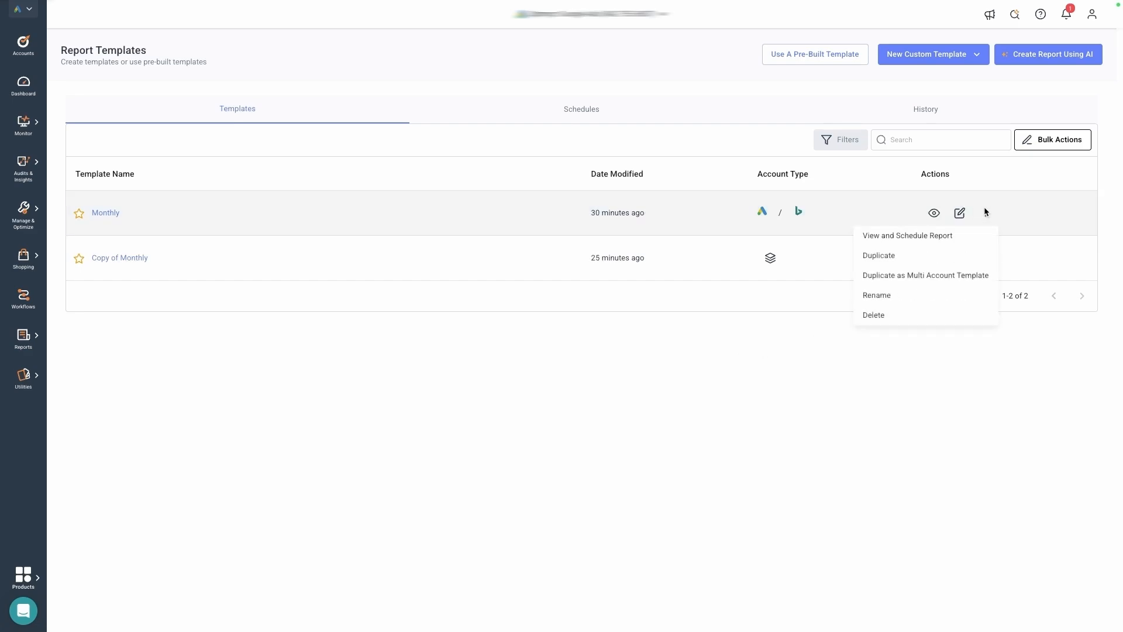
pyautogui.click(942, 234)
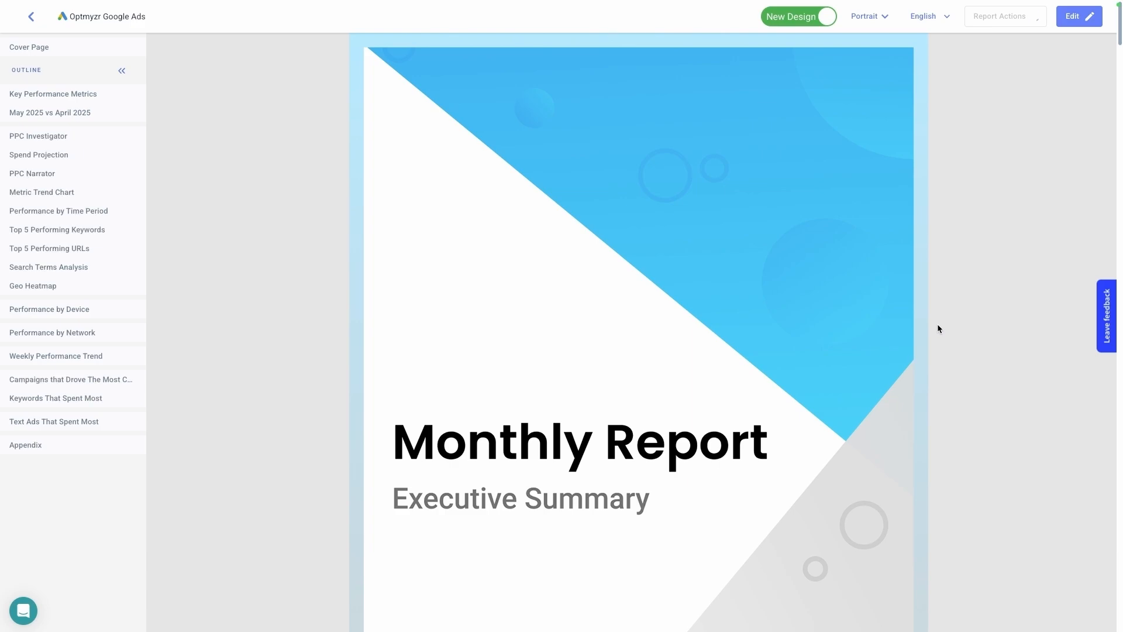
pyautogui.click(1001, 17)
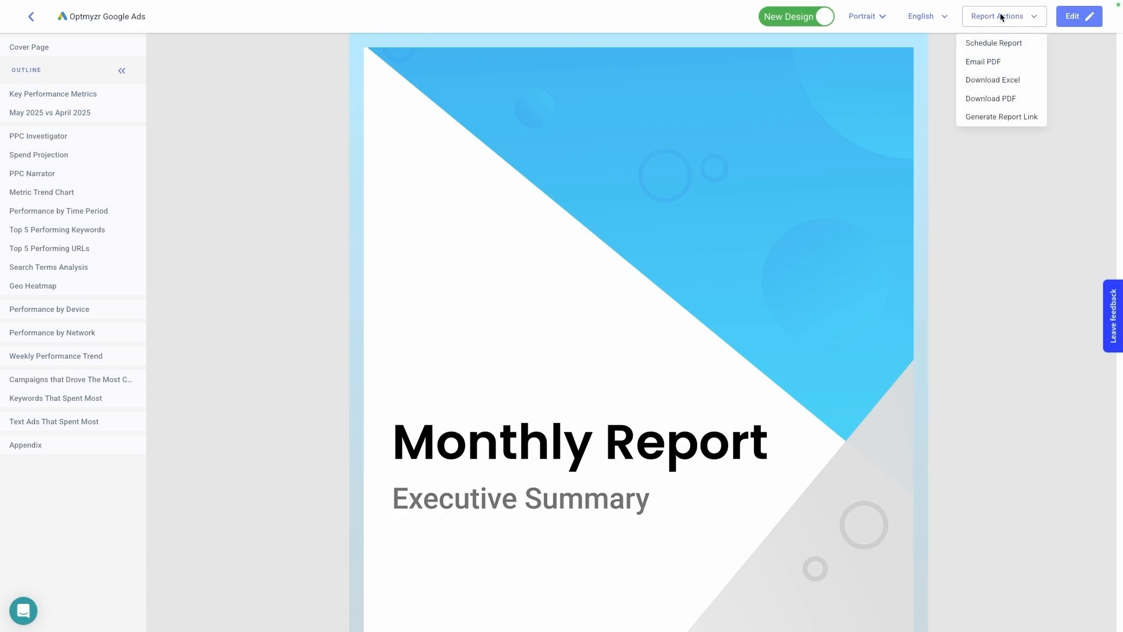